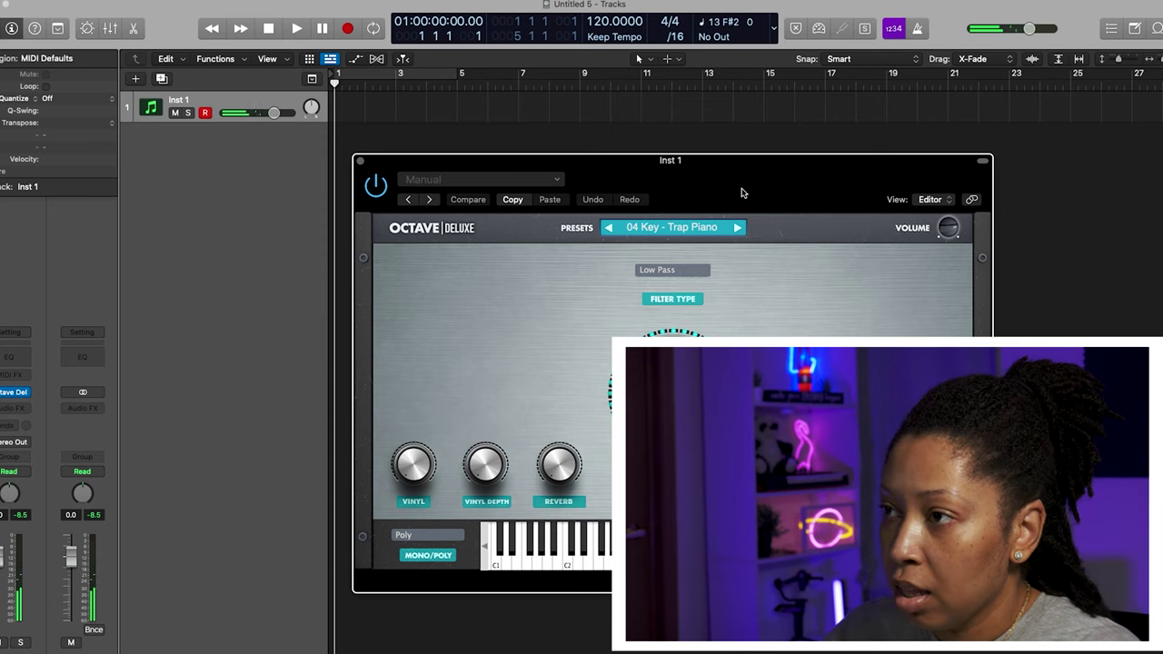
- Audition the Octave Deluxe key presets on Inst 1, moving past 06 Key - Oak Pitched
{"action": "left_click", "coordinate": [736, 228]}
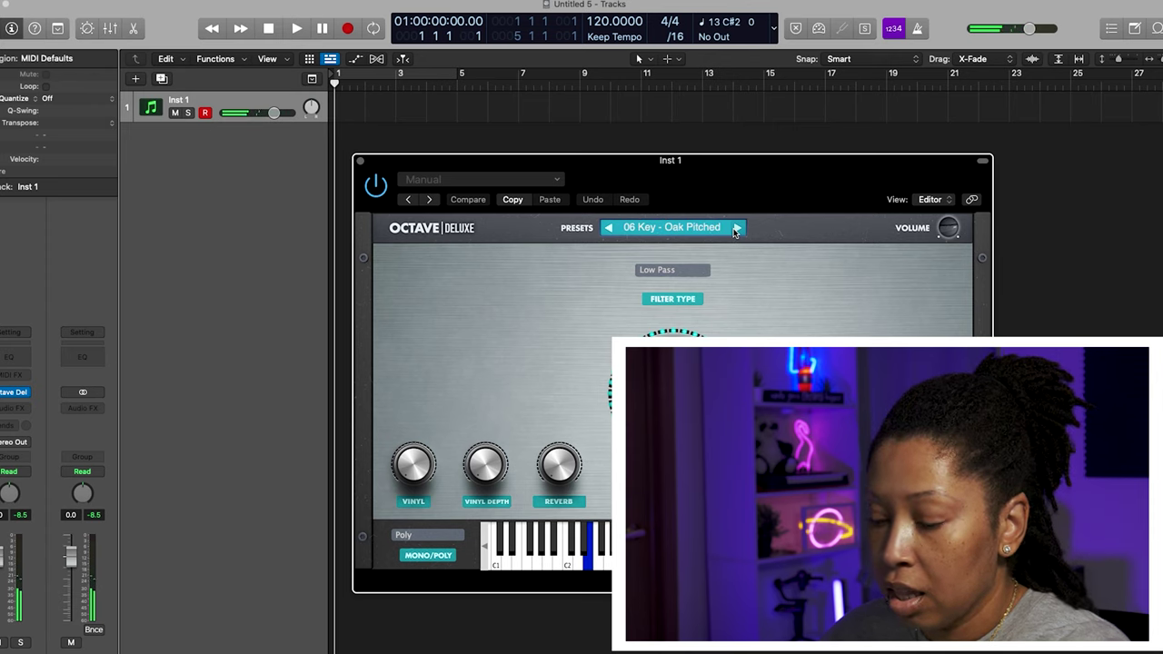
{"action": "left_click", "coordinate": [736, 228]}
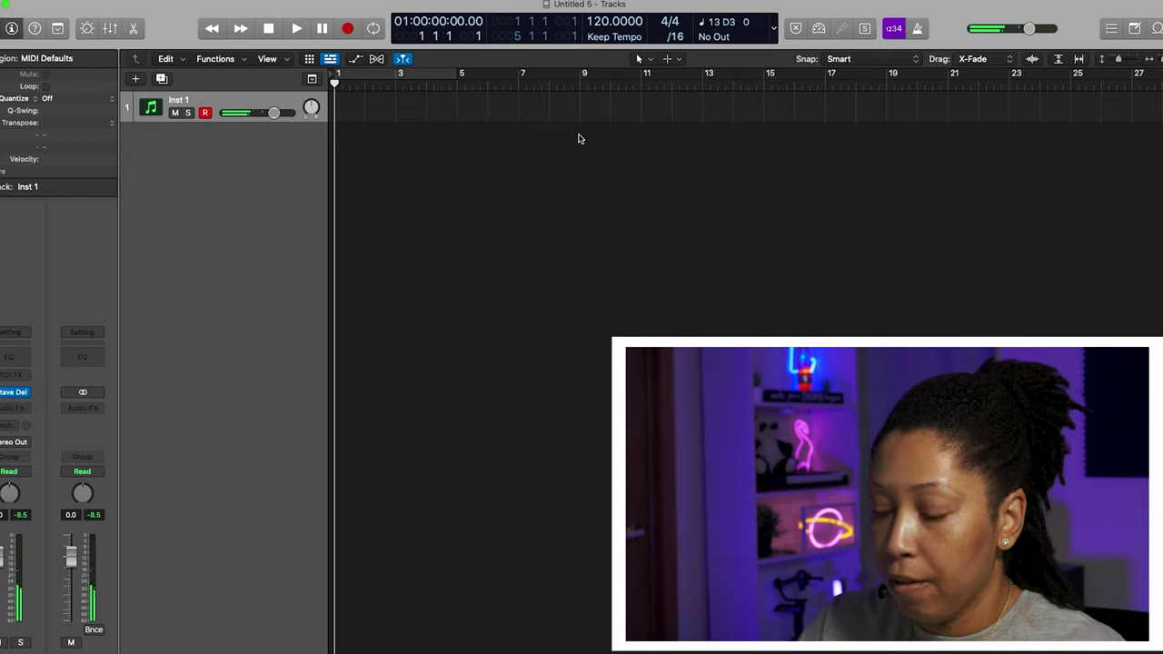
{"action": "key", "text": "r"}
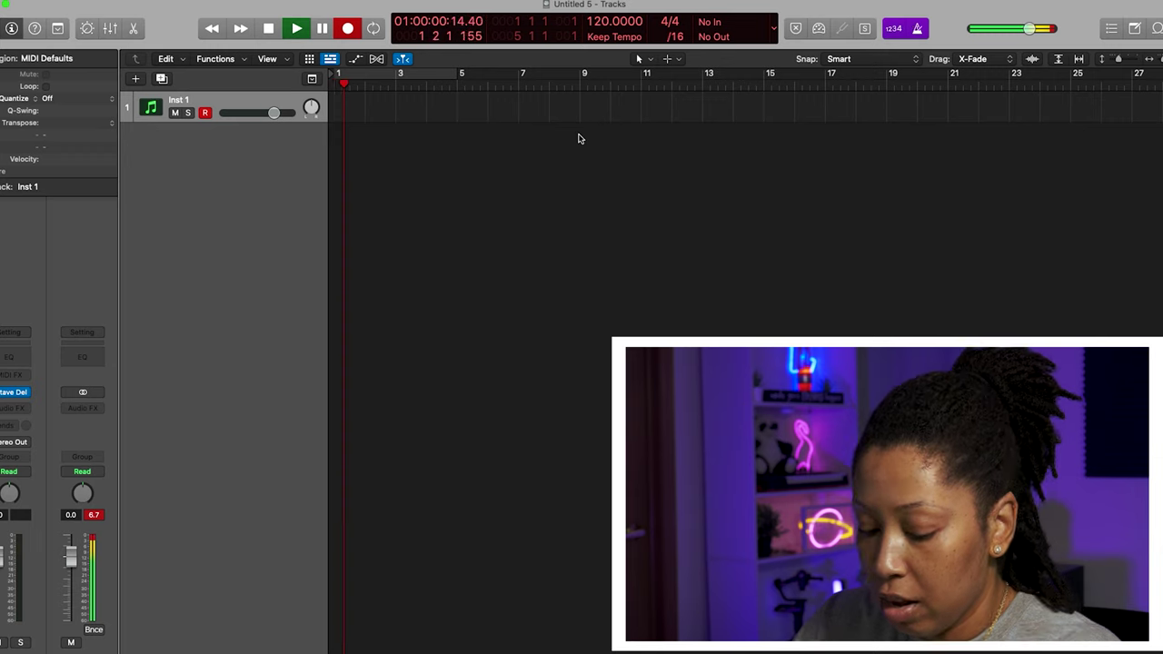
{"action": "key", "text": "space"}
{"action": "key", "text": "r"}
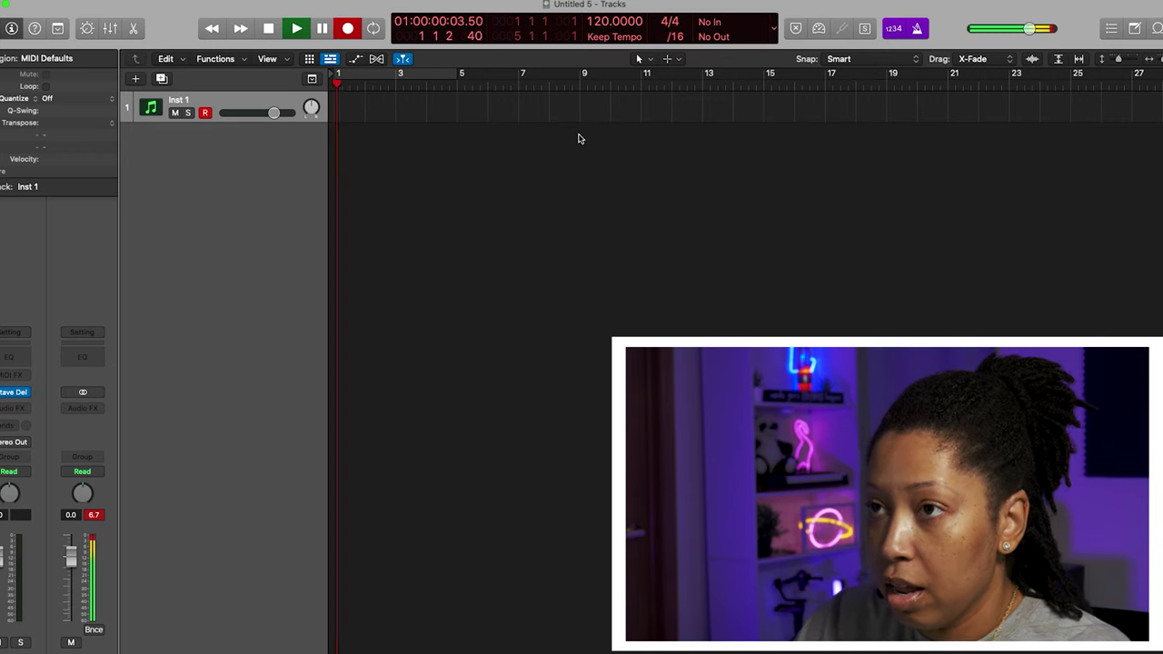
{"action": "key", "text": "space"}
- Record a four-bar melody on Inst 1 from bar 1, show it in the Piano Roll and select all its notes
{"action": "key", "text": "r"}
{"action": "key", "text": "p"}
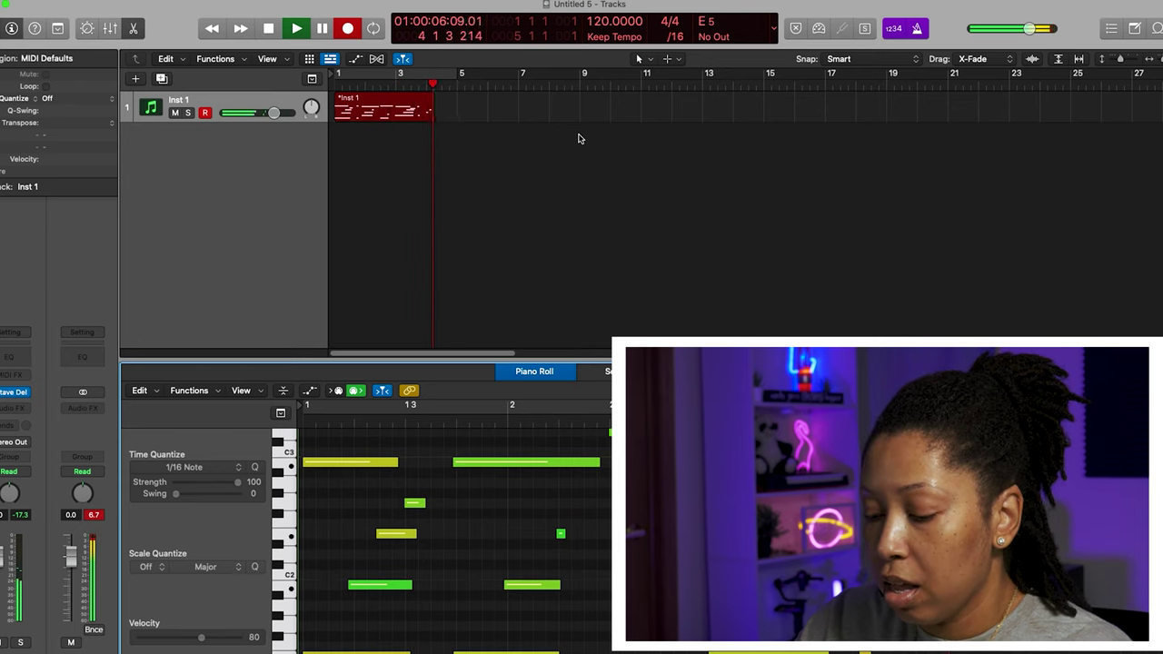
{"action": "key", "text": "space"}
{"action": "key", "text": "super+a"}
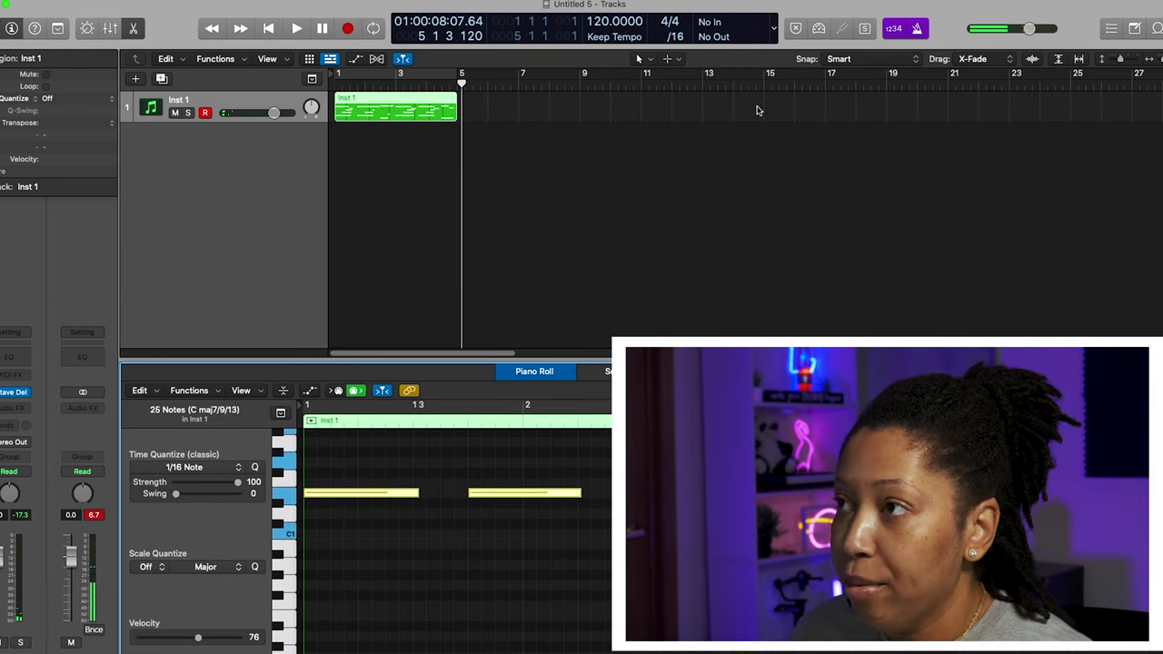
- Set the project tempo to 160 and play the Inst 1 region in a cycle from bar 1 to bar 5
{"action": "left_click", "coordinate": [745, 111]}
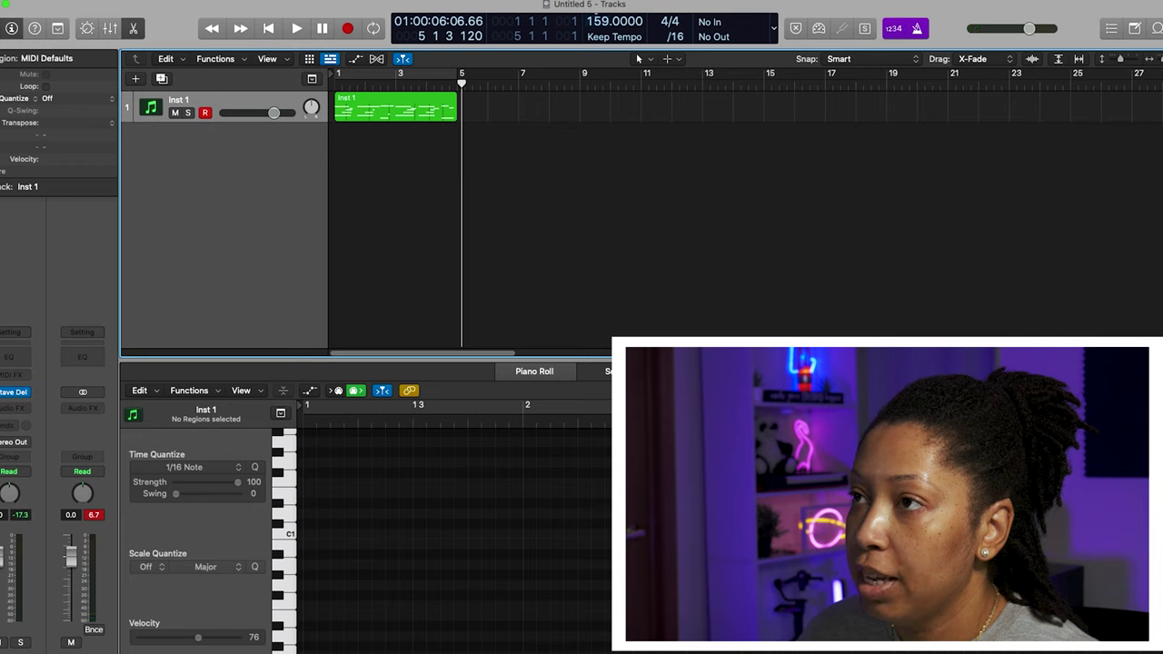
{"action": "left_click", "coordinate": [408, 79]}
{"action": "key", "text": "space"}
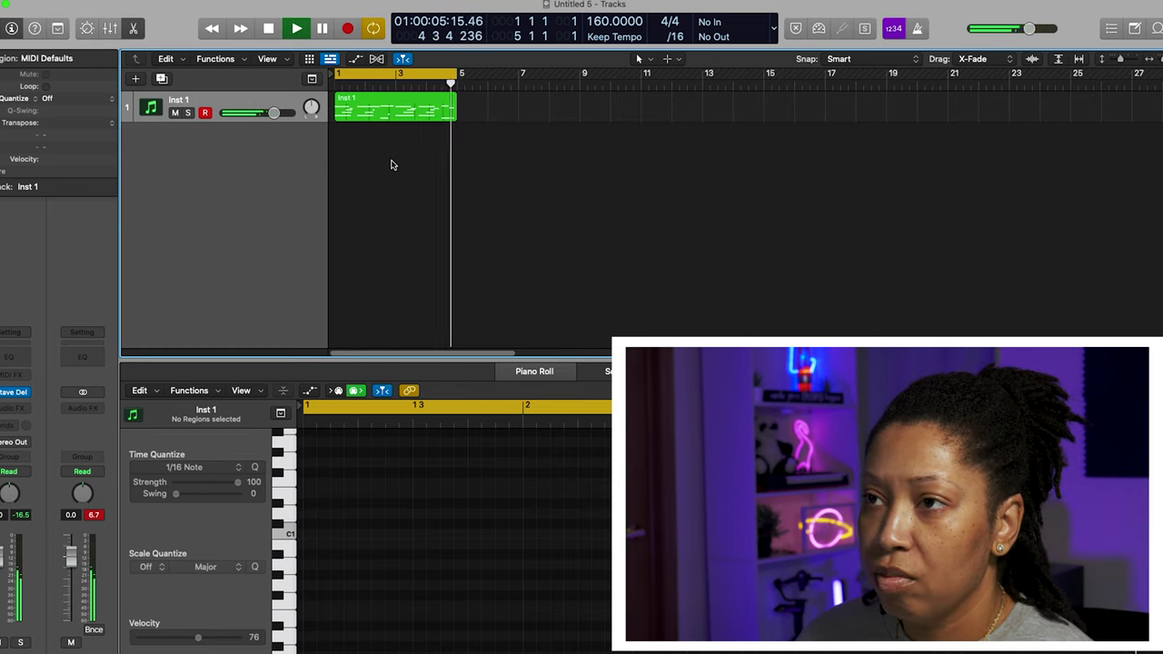
- Repeat the Inst 1 region once and extend the cycle range to bar 9, playing it back
{"action": "left_click", "coordinate": [402, 100]}
{"action": "key", "text": "super+r"}
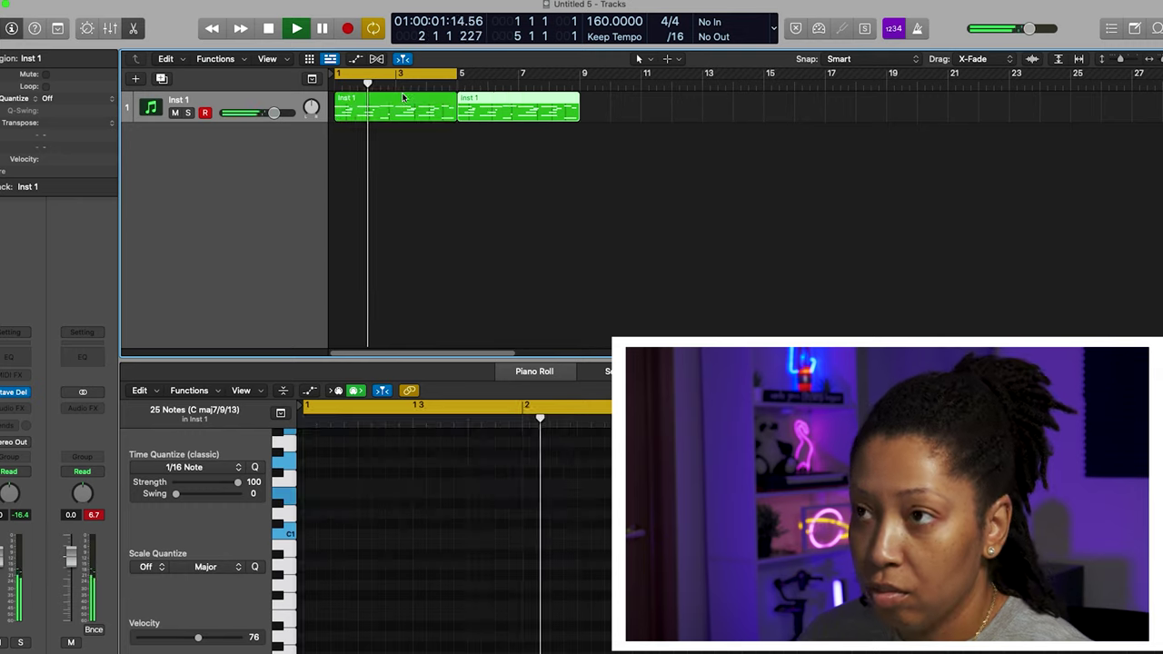
{"action": "left_click_drag", "start_coordinate": [461, 73], "coordinate": [582, 73]}
{"action": "left_click", "coordinate": [613, 164]}
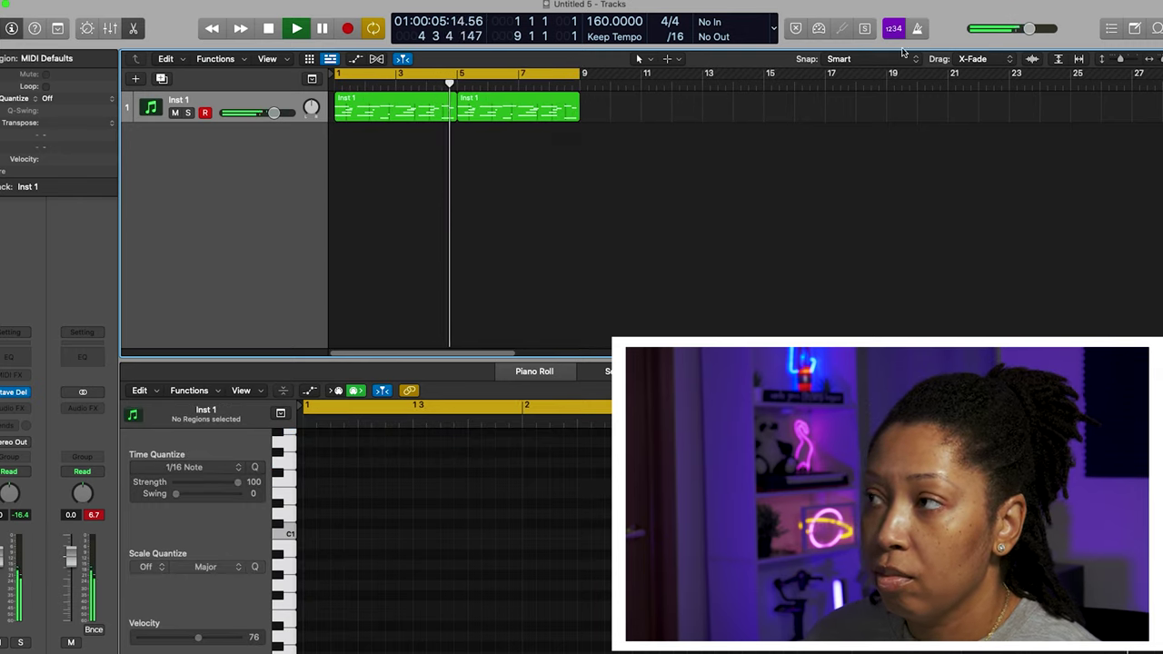
{"action": "key", "text": "space"}
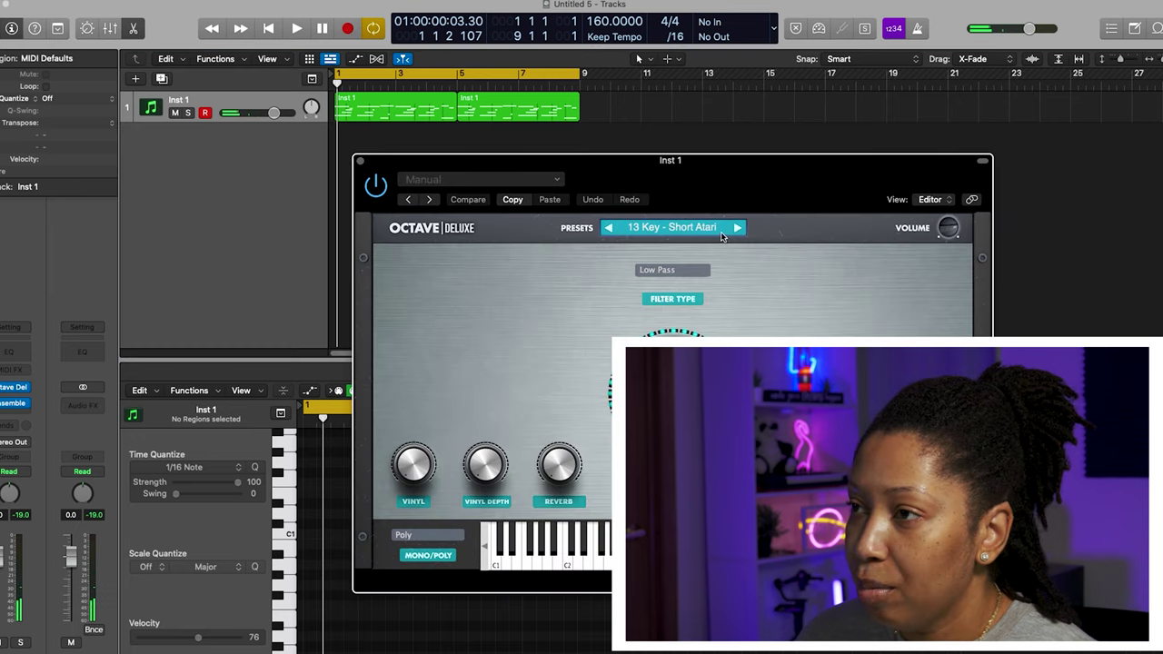
- Audition Octave Deluxe presets during playback and choose 15 Key - We Mixed Flutes for Inst 1
{"action": "left_click", "coordinate": [738, 228]}
{"action": "key", "text": "space"}
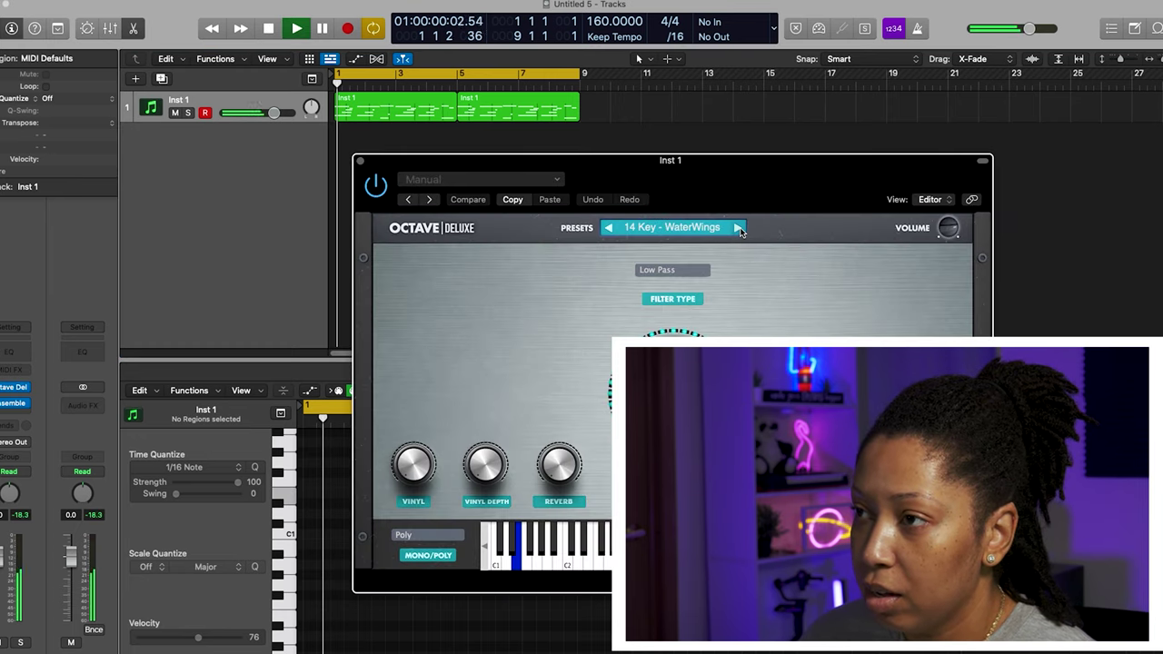
{"action": "left_click", "coordinate": [737, 228]}
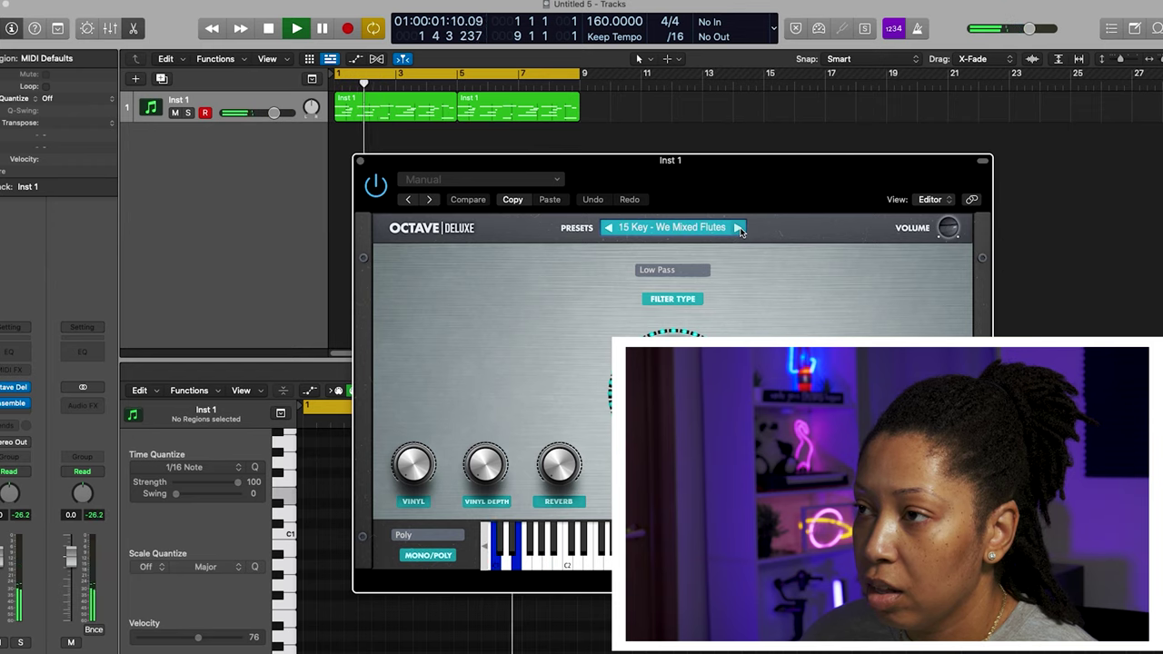
{"action": "left_click", "coordinate": [738, 228]}
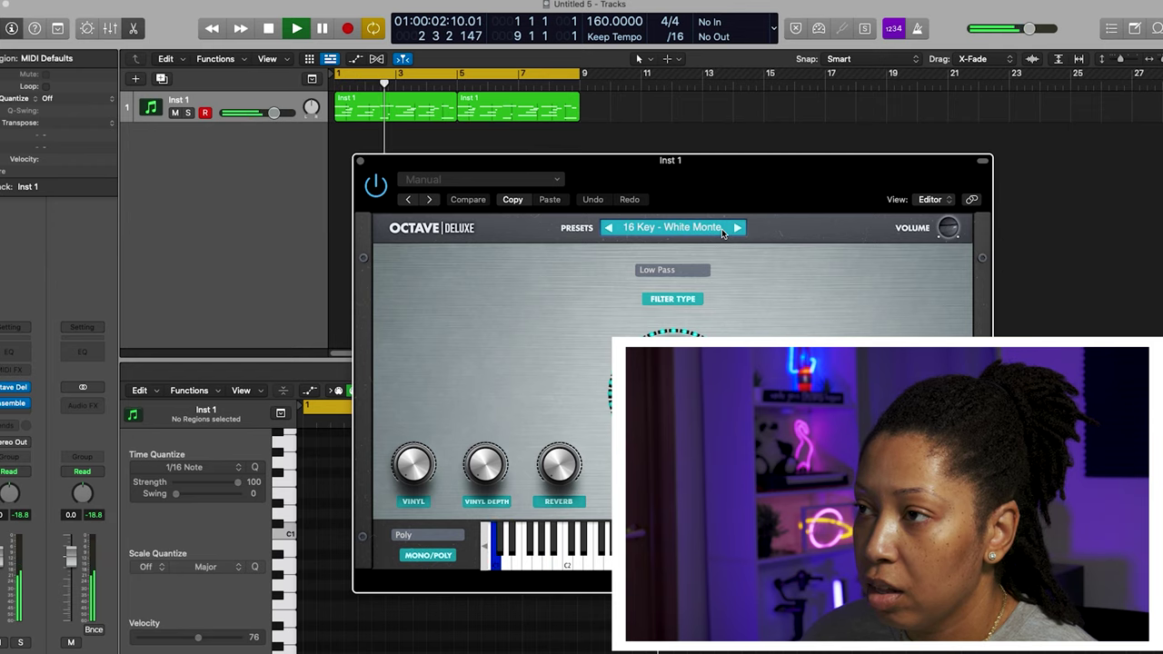
{"action": "left_click", "coordinate": [609, 228]}
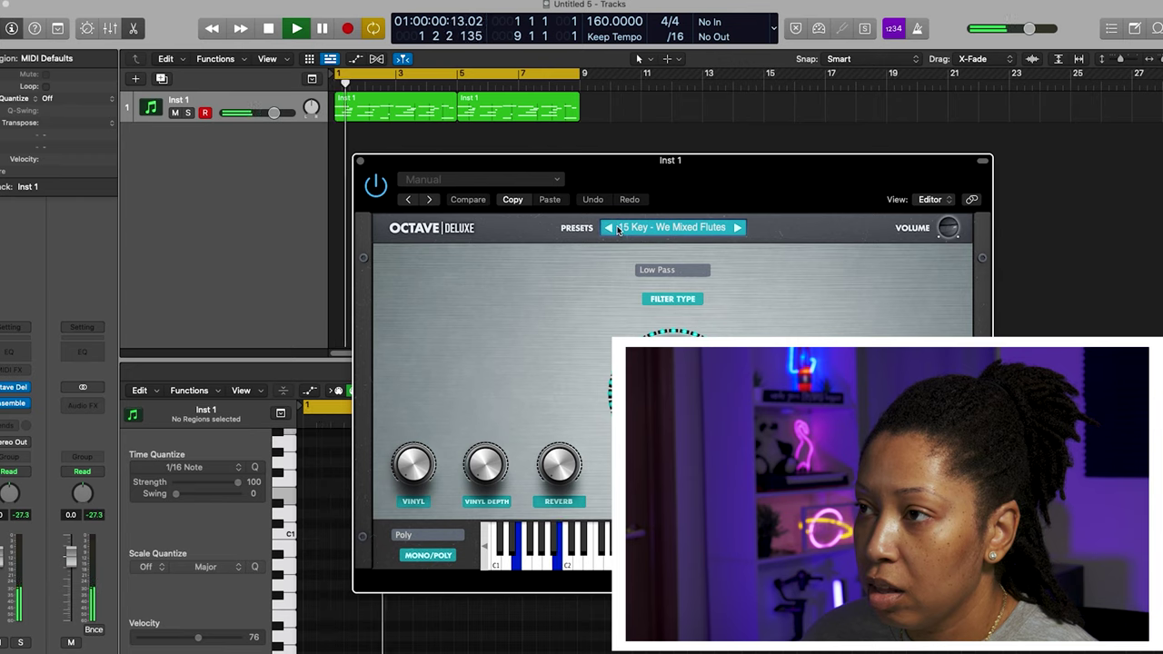
- Transpose all notes in both Inst 1 regions up one octave, play them back, and close the Octave Deluxe window
{"action": "left_click_drag", "start_coordinate": [448, 159], "coordinate": [949, 92]}
{"action": "scroll", "coordinate": [442, 522], "scroll_direction": "up", "scroll_amount": 10}
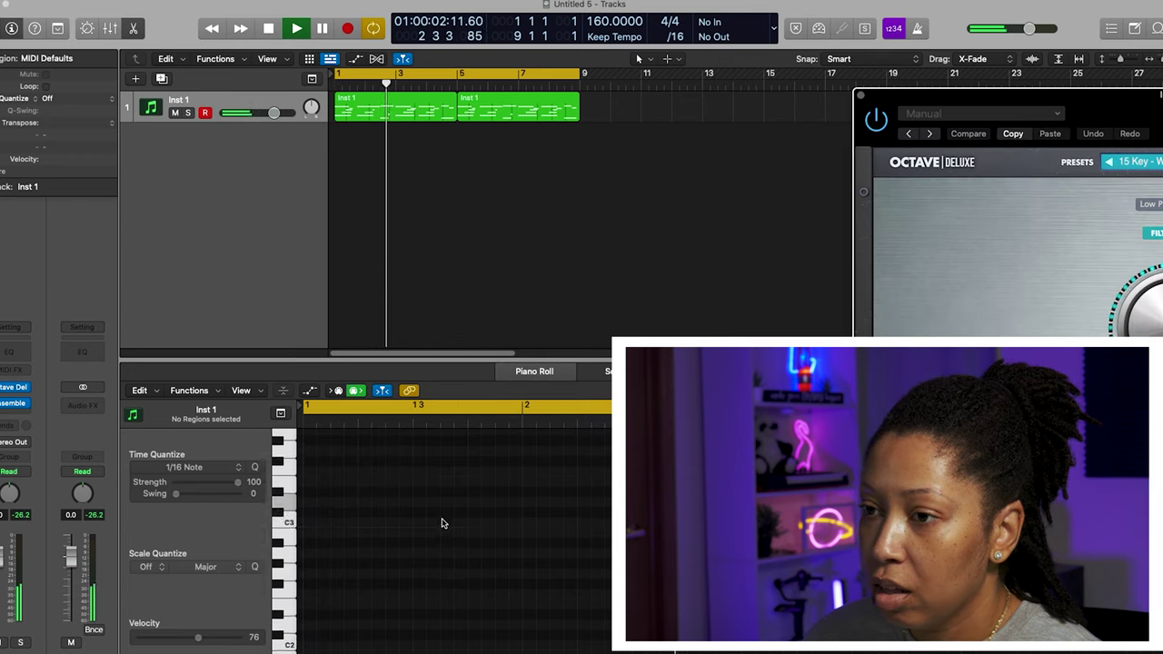
{"action": "left_click", "coordinate": [400, 102]}
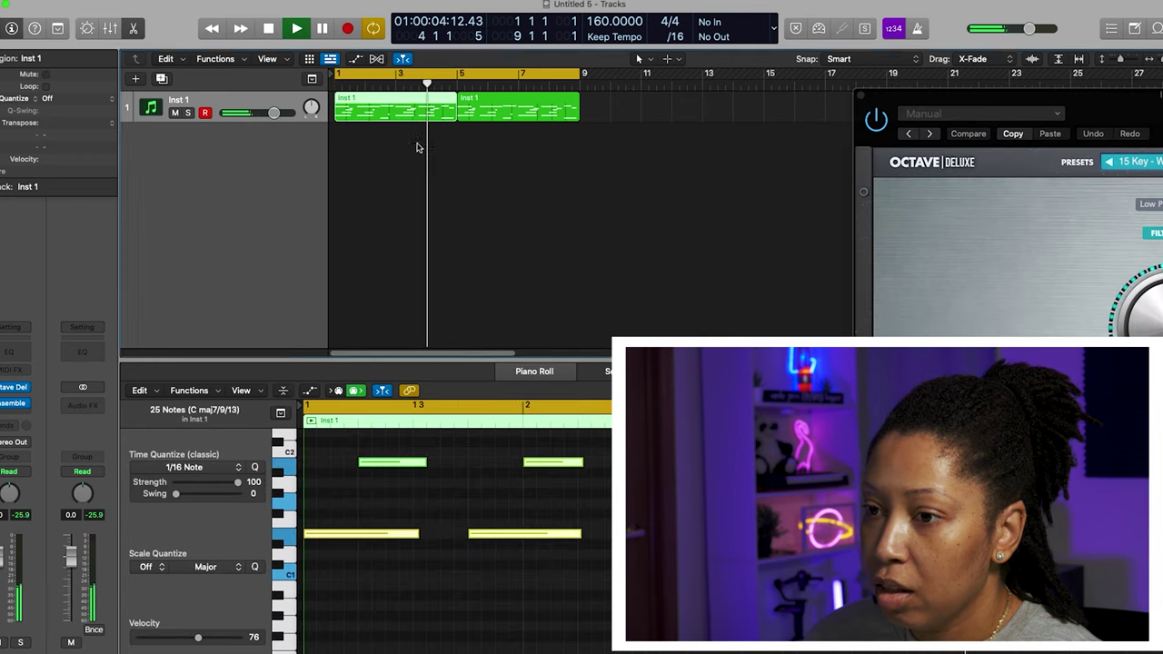
{"action": "left_click", "coordinate": [439, 577]}
{"action": "key", "text": "space"}
{"action": "left_click_drag", "start_coordinate": [545, 166], "coordinate": [424, 111]}
{"action": "left_click", "coordinate": [544, 614]}
{"action": "key", "text": "super+a"}
{"action": "key", "text": "BackSpace"}
{"action": "key", "text": "space"}
{"action": "left_click_drag", "start_coordinate": [1154, 95], "coordinate": [711, 64]}
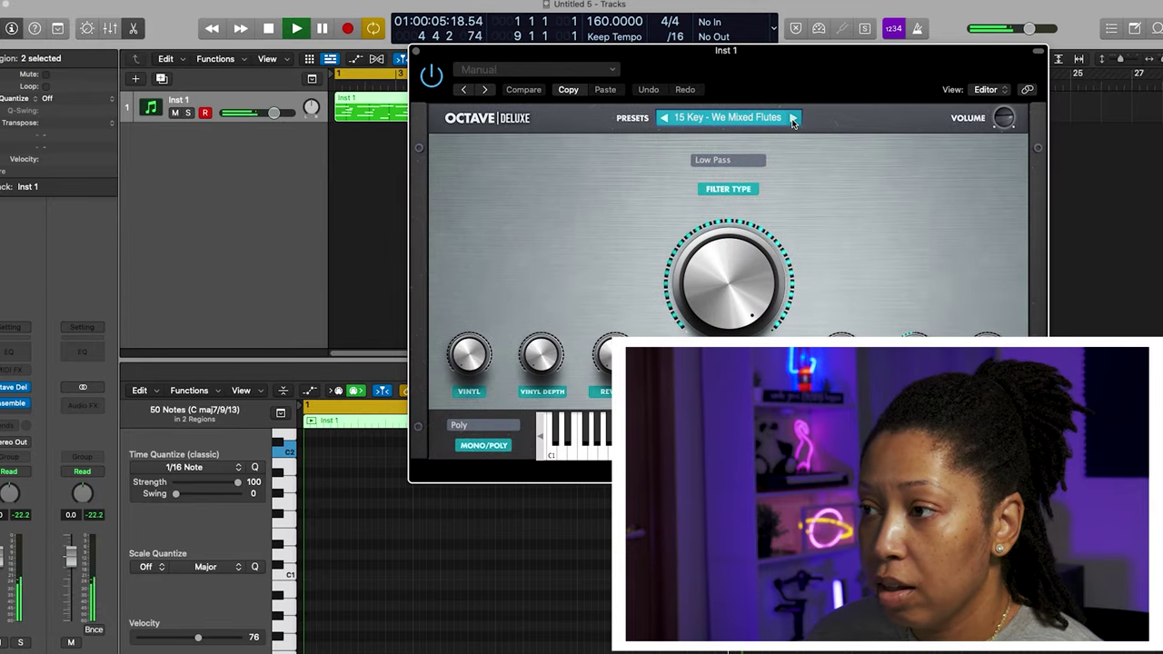
{"action": "left_click", "coordinate": [417, 55]}
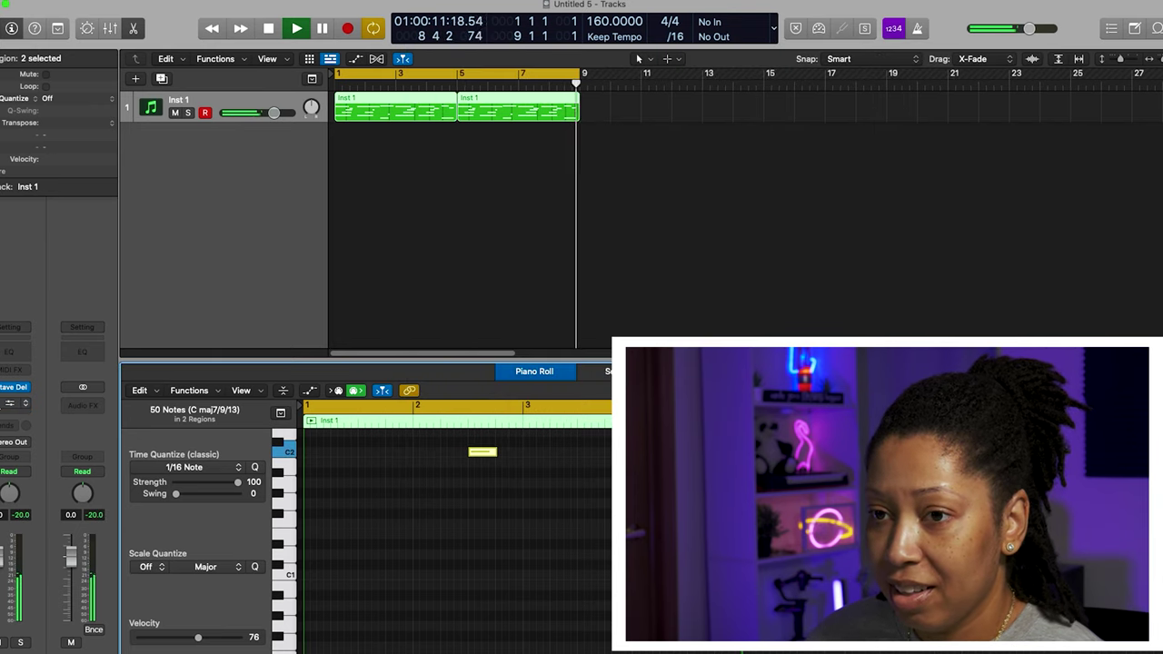
- Add a stereo Chorus effect to Inst 1 and adjust its Mix and Intensity
{"action": "left_click", "coordinate": [13, 403]}
{"action": "mouse_move", "coordinate": [57, 554]}
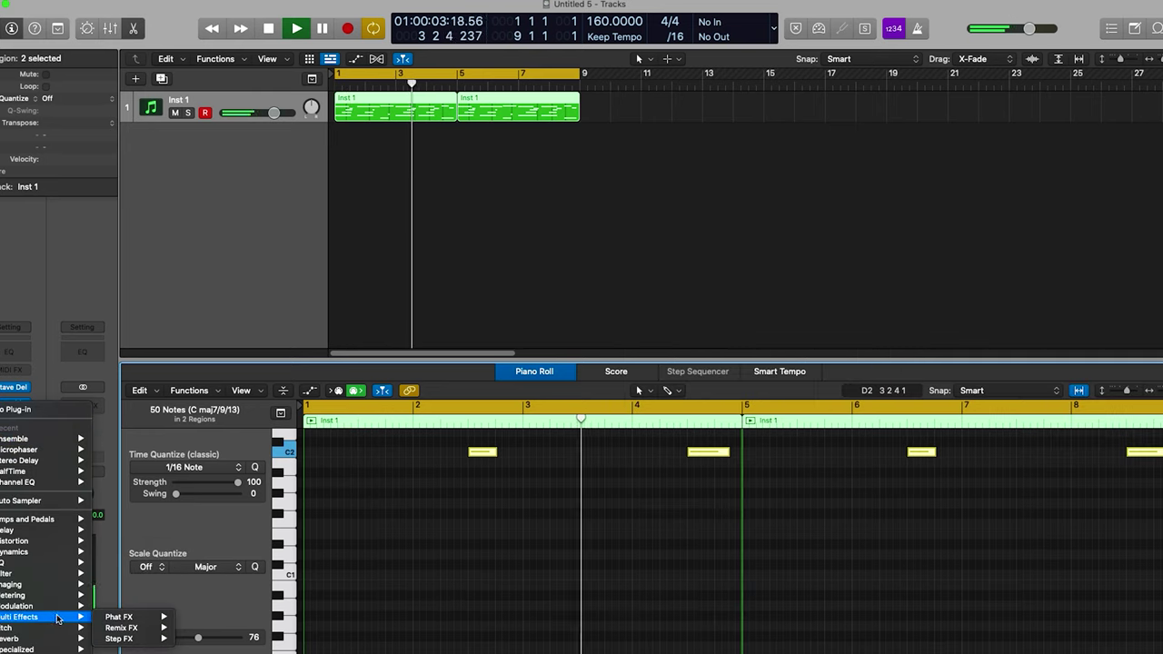
{"action": "mouse_move", "coordinate": [59, 607]}
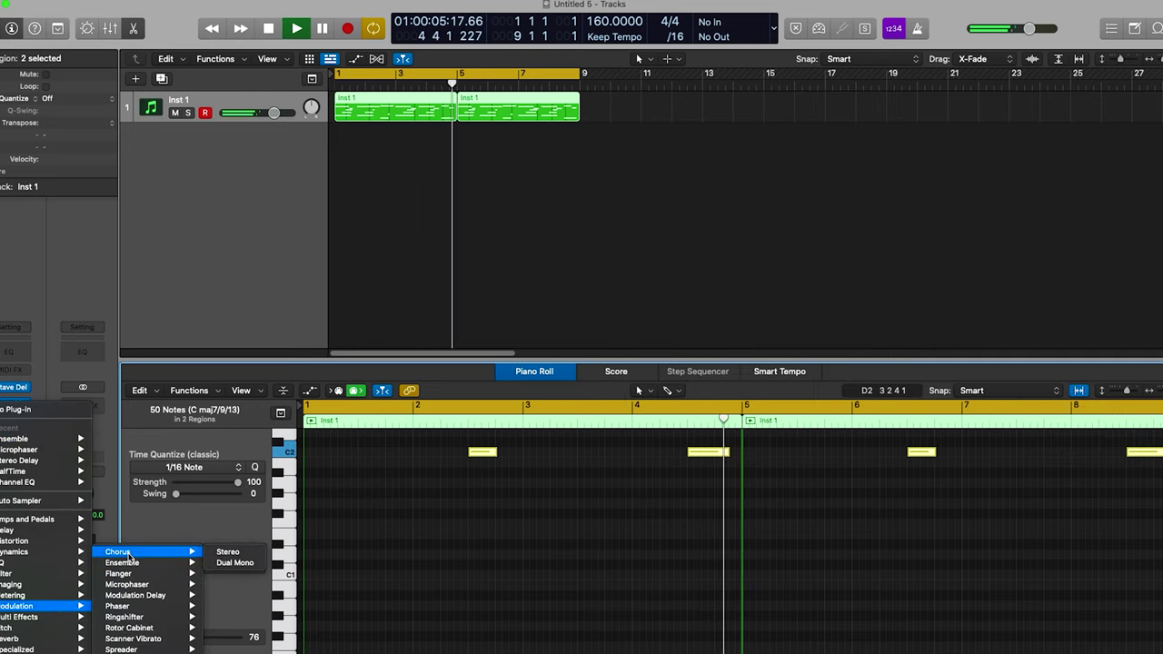
{"action": "left_click", "coordinate": [229, 552]}
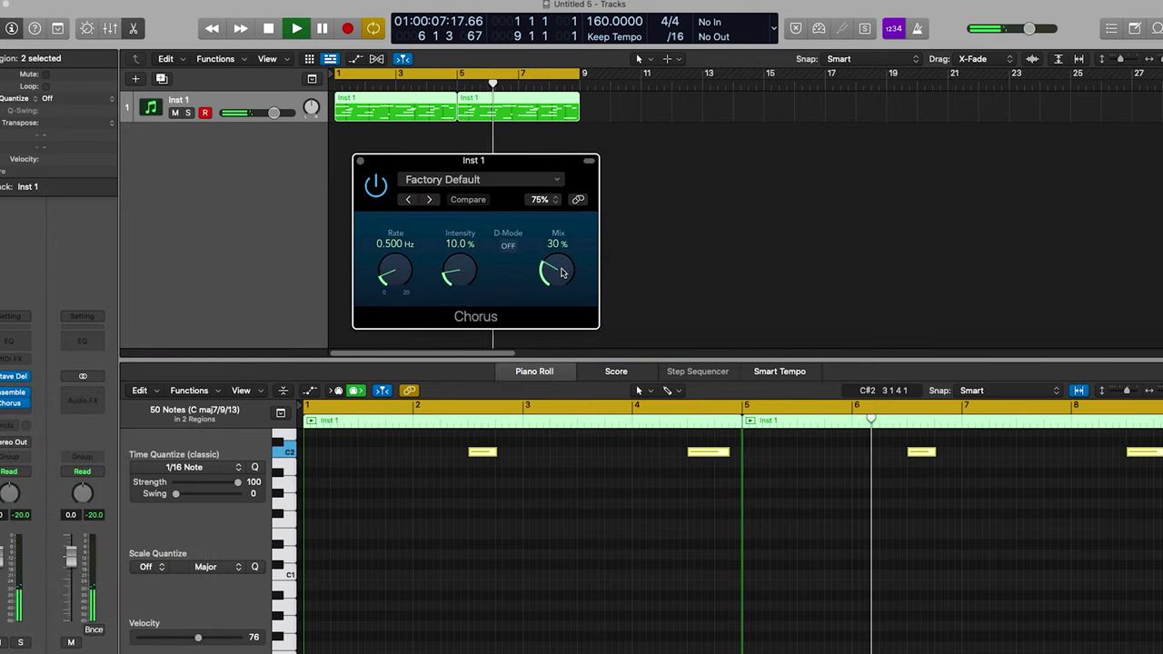
{"action": "left_click_drag", "start_coordinate": [552, 275], "coordinate": [548, 292]}
{"action": "left_click_drag", "start_coordinate": [472, 288], "coordinate": [466, 265]}
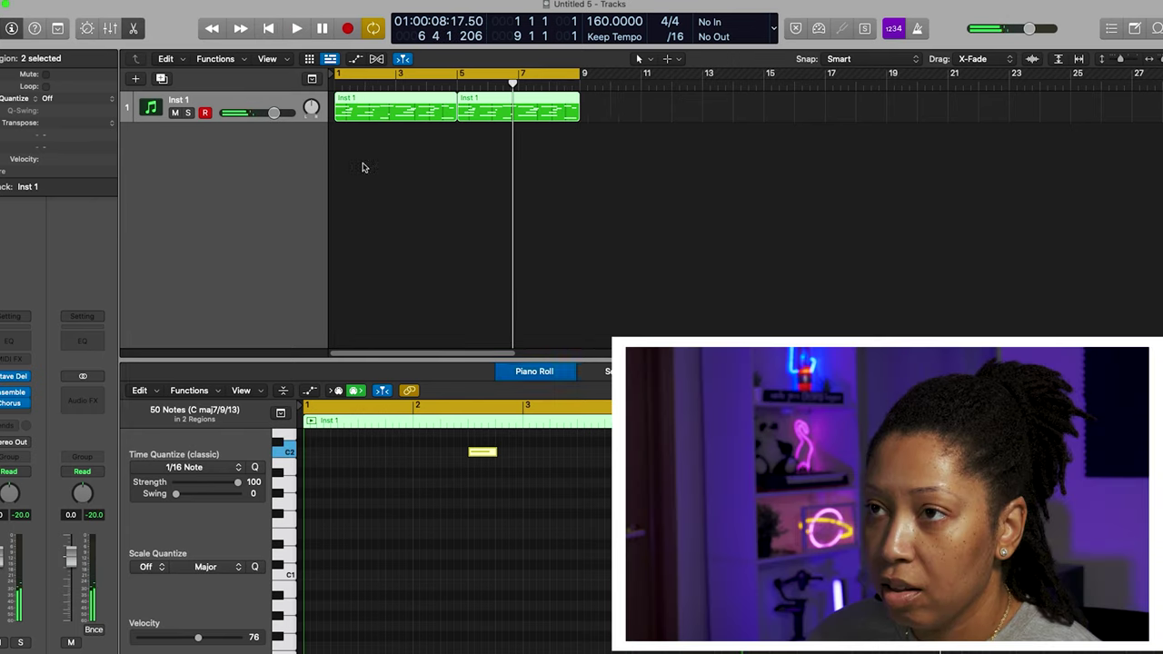
- Duplicate the Inst 1 track and copy both of its regions onto the new track at the same position
{"action": "left_click", "coordinate": [628, 172]}
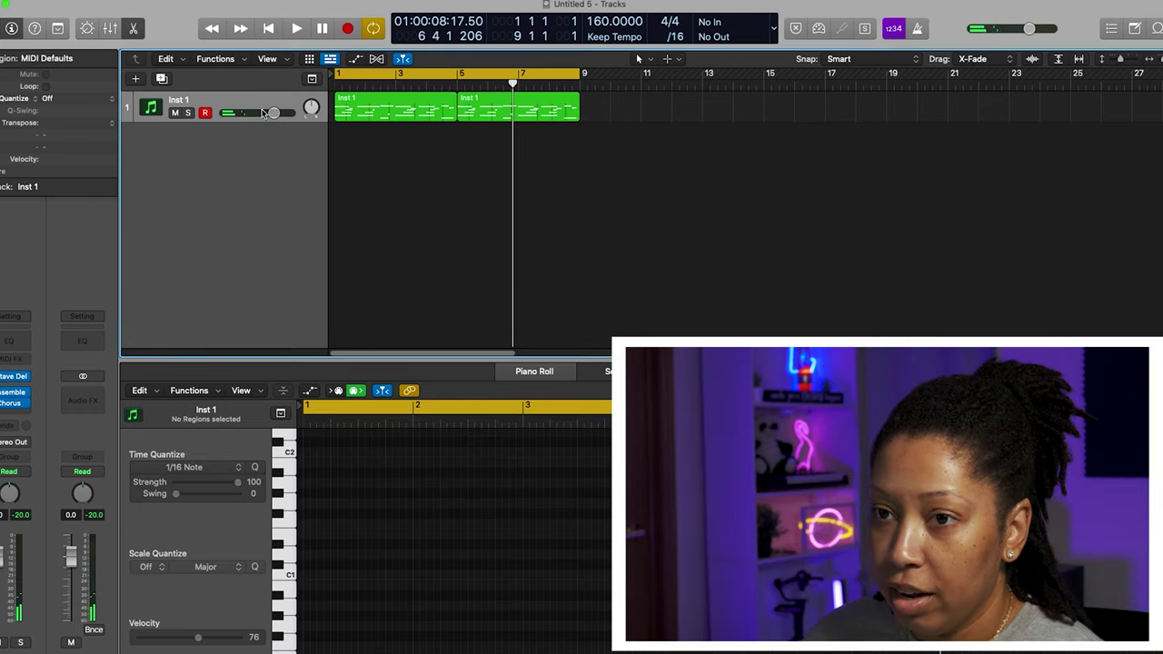
{"action": "left_click", "coordinate": [263, 105]}
{"action": "key", "text": "super+d"}
{"action": "left_click_drag", "start_coordinate": [604, 160], "coordinate": [361, 135]}
{"action": "left_click", "coordinate": [379, 207]}
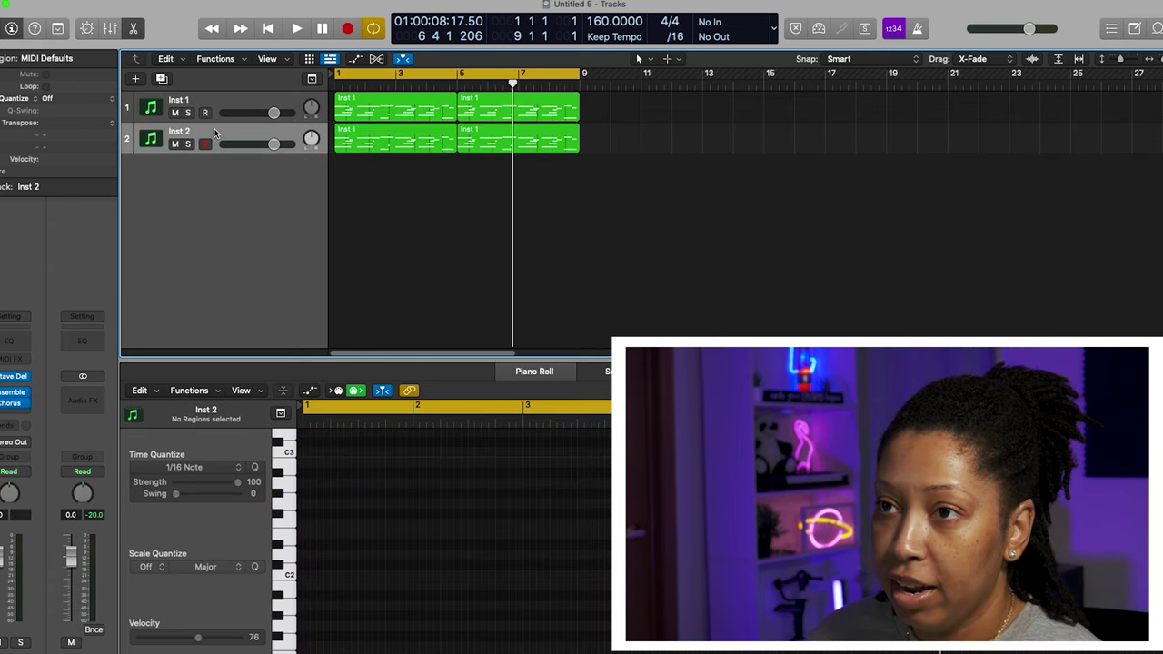
- Audition Octave Deluxe presets on the Inst 2 track and choose 19 Piano - Keddy's Keys
{"action": "left_click", "coordinate": [217, 134]}
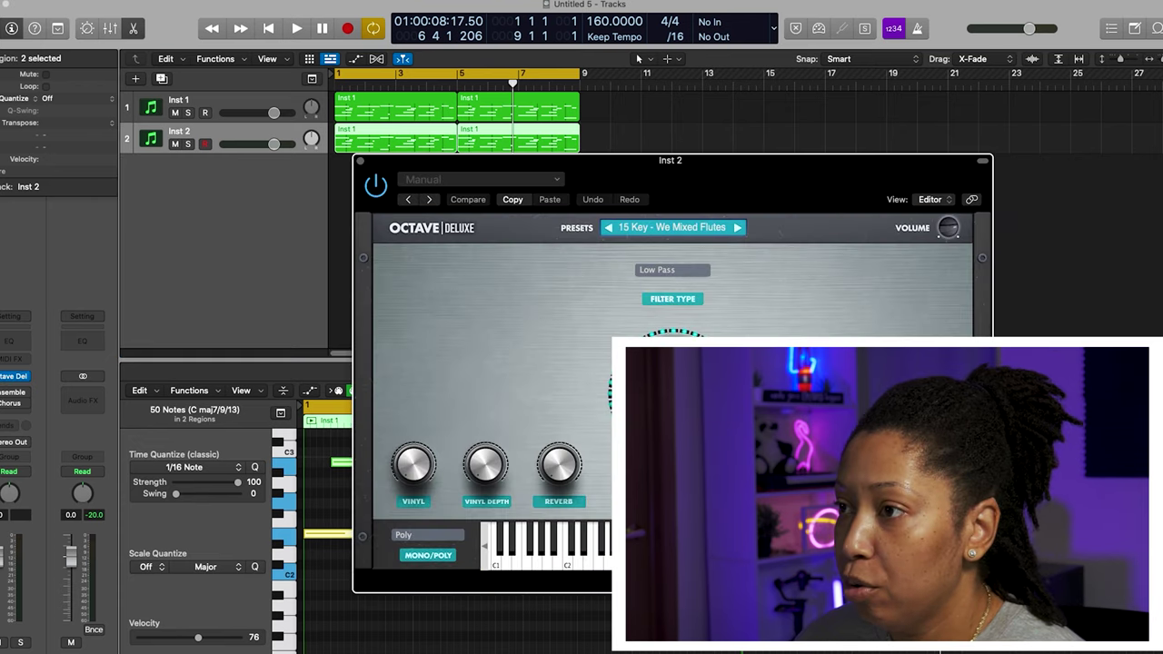
{"action": "left_click", "coordinate": [738, 228]}
{"action": "left_click", "coordinate": [738, 228]}
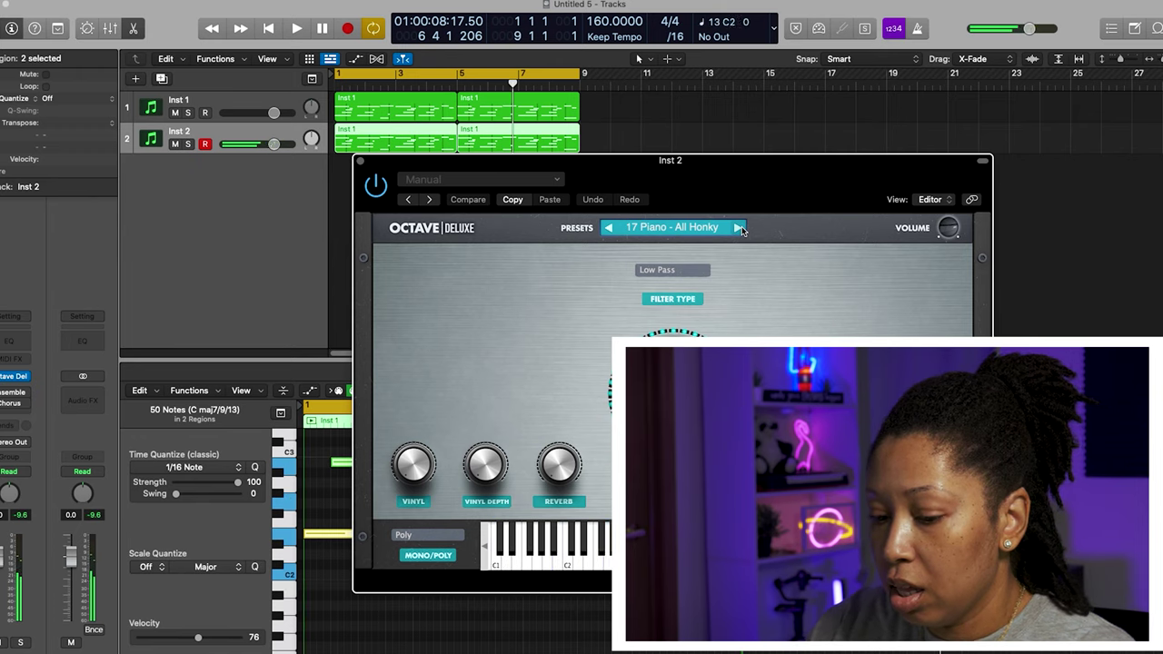
{"action": "left_click", "coordinate": [739, 228]}
{"action": "left_click", "coordinate": [739, 228]}
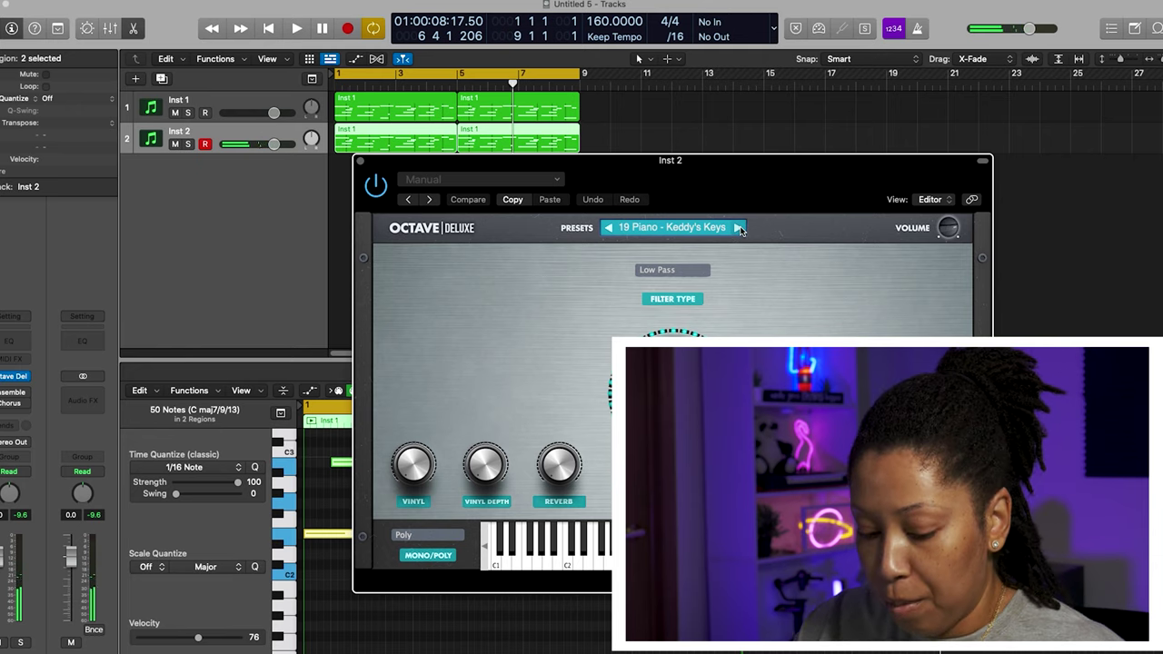
- Play back both tracks in the cycle to try out Inst 2 parts, moving the instrument window aside
{"action": "key", "text": "space"}
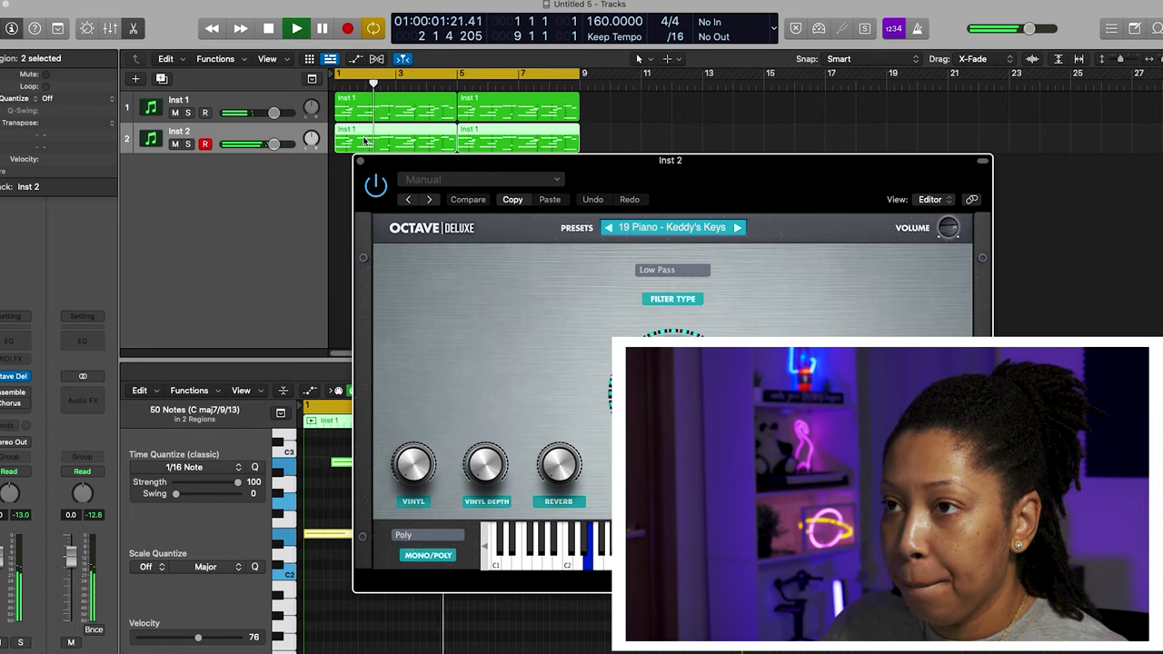
{"action": "left_click_drag", "start_coordinate": [381, 166], "coordinate": [722, 121]}
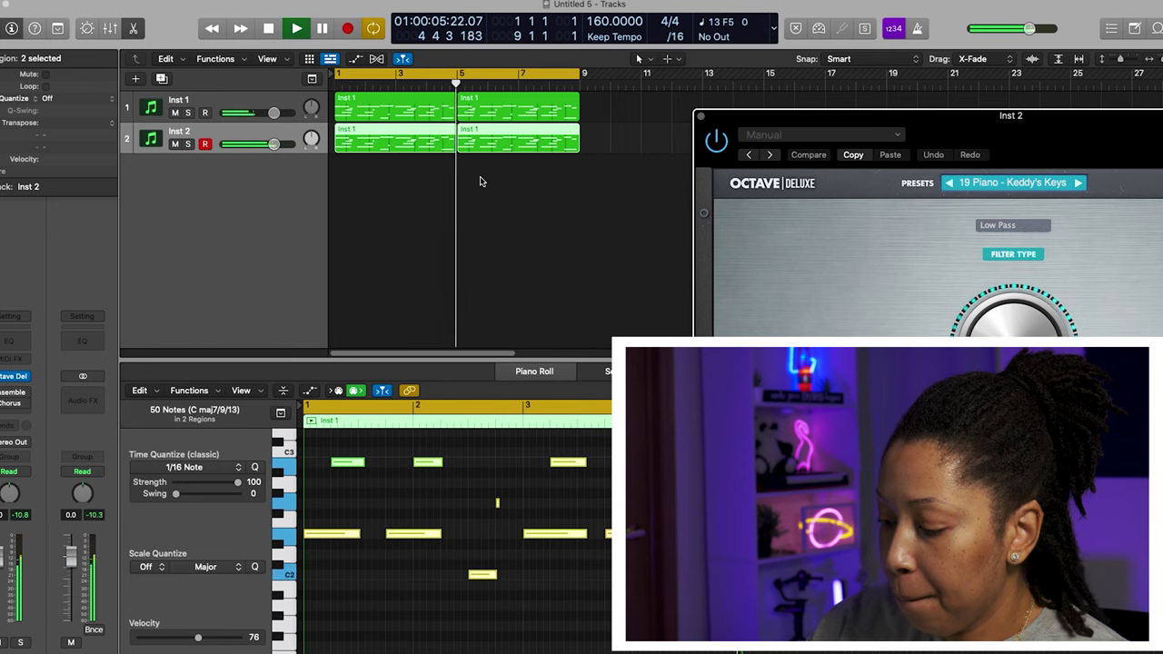
{"action": "key", "text": "space"}
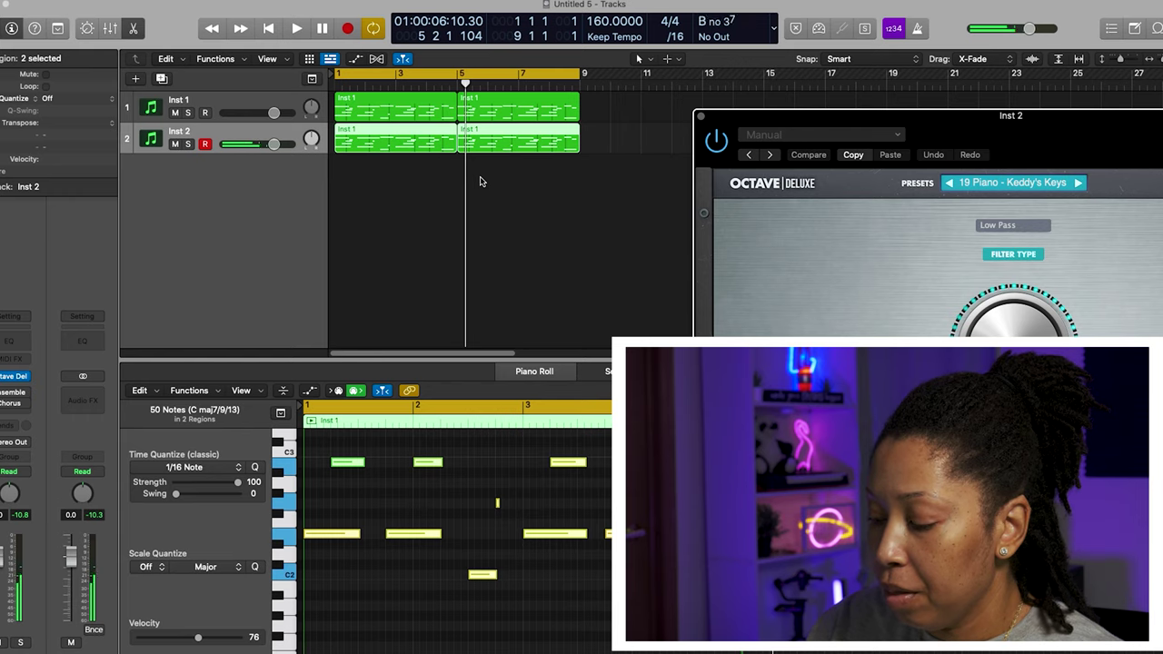
{"action": "key", "text": "space"}
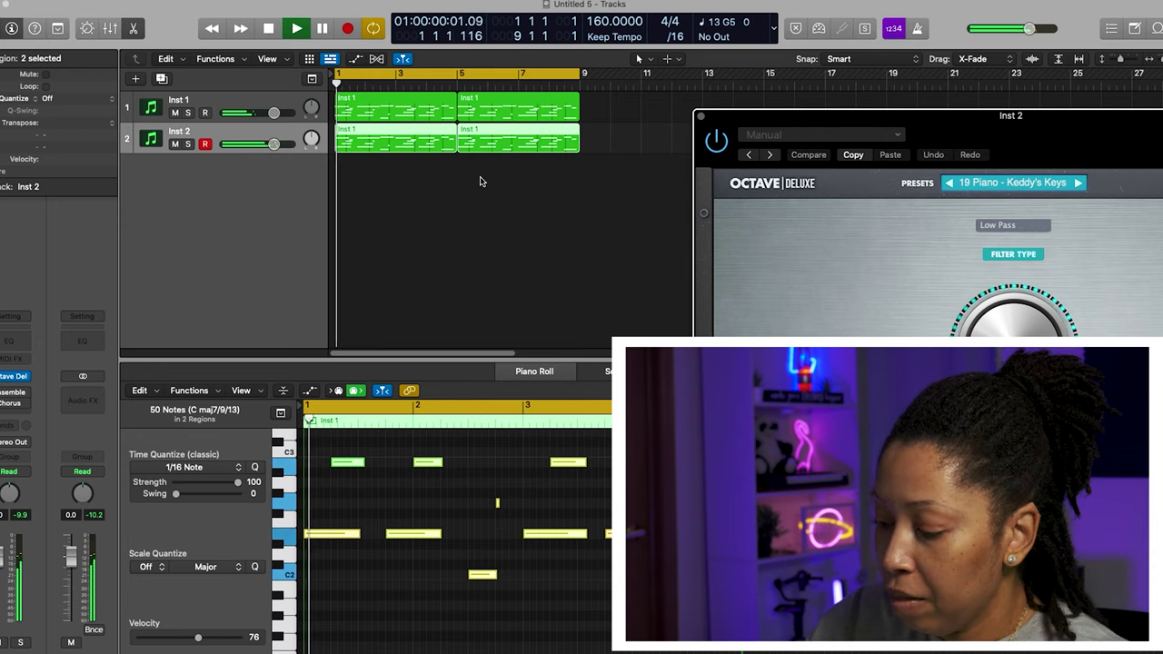
{"action": "key", "text": "space"}
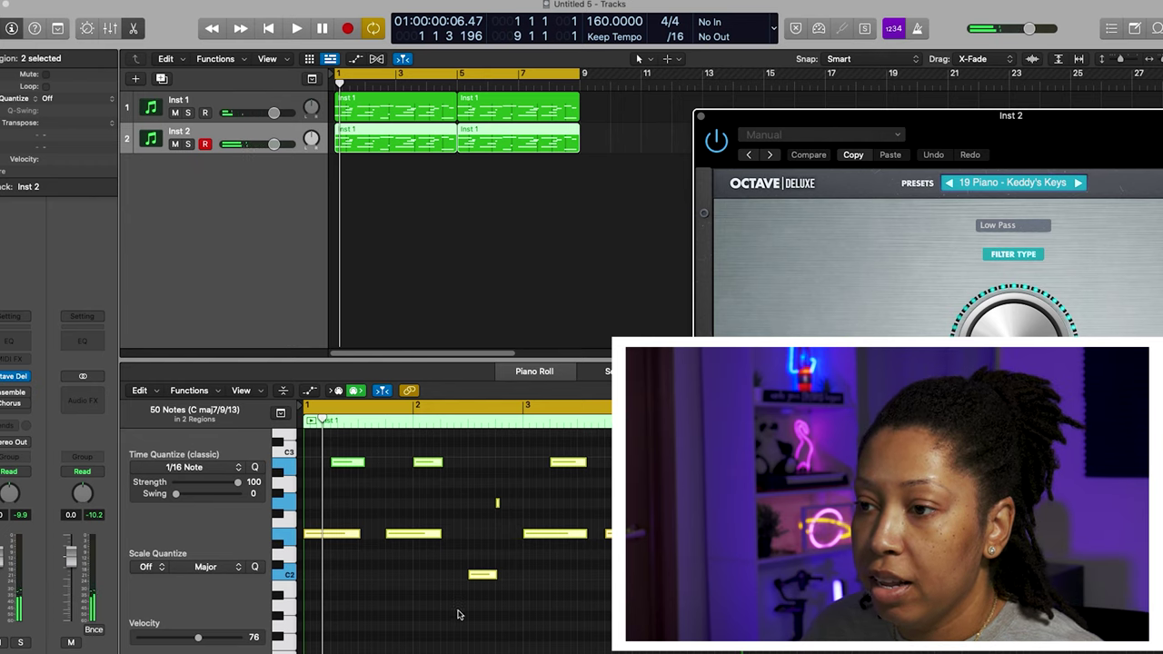
- Transpose all notes in both Inst 2 regions up one octave
{"action": "left_click", "coordinate": [562, 624]}
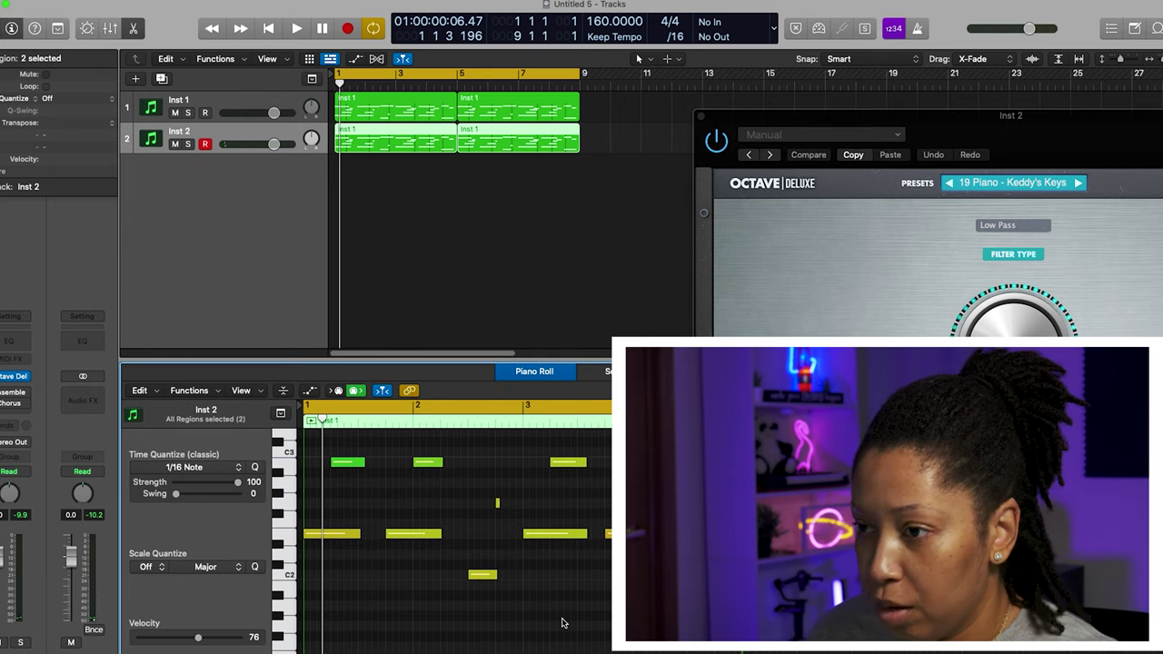
{"action": "key", "text": "super+a"}
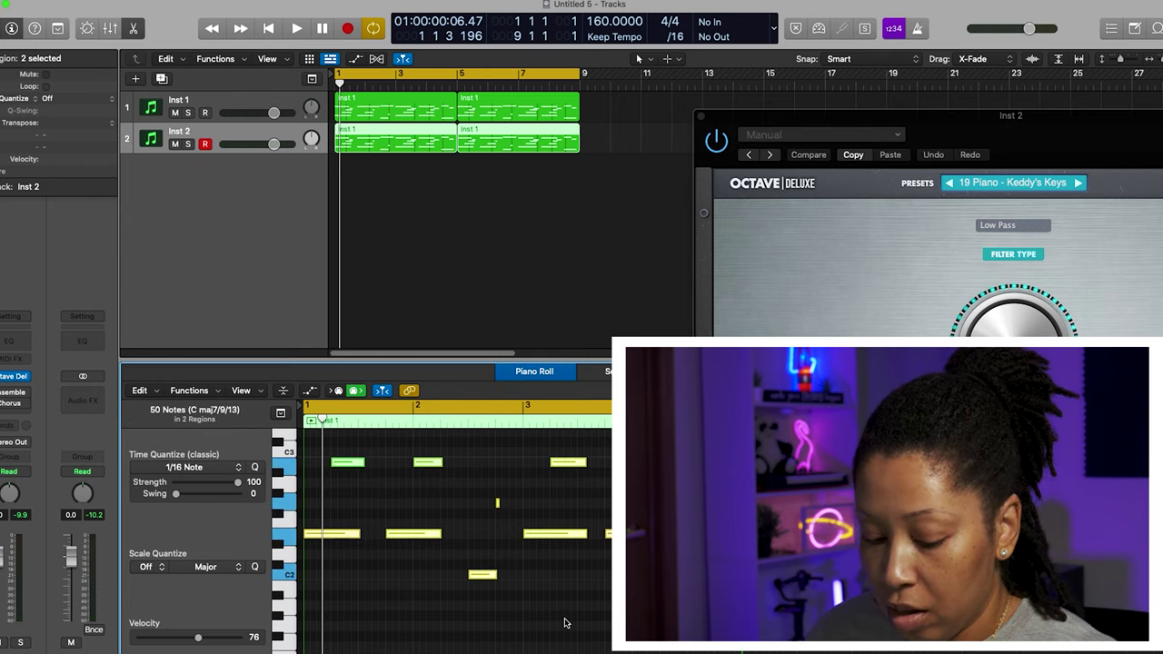
{"action": "key", "text": "shift+alt+Up"}
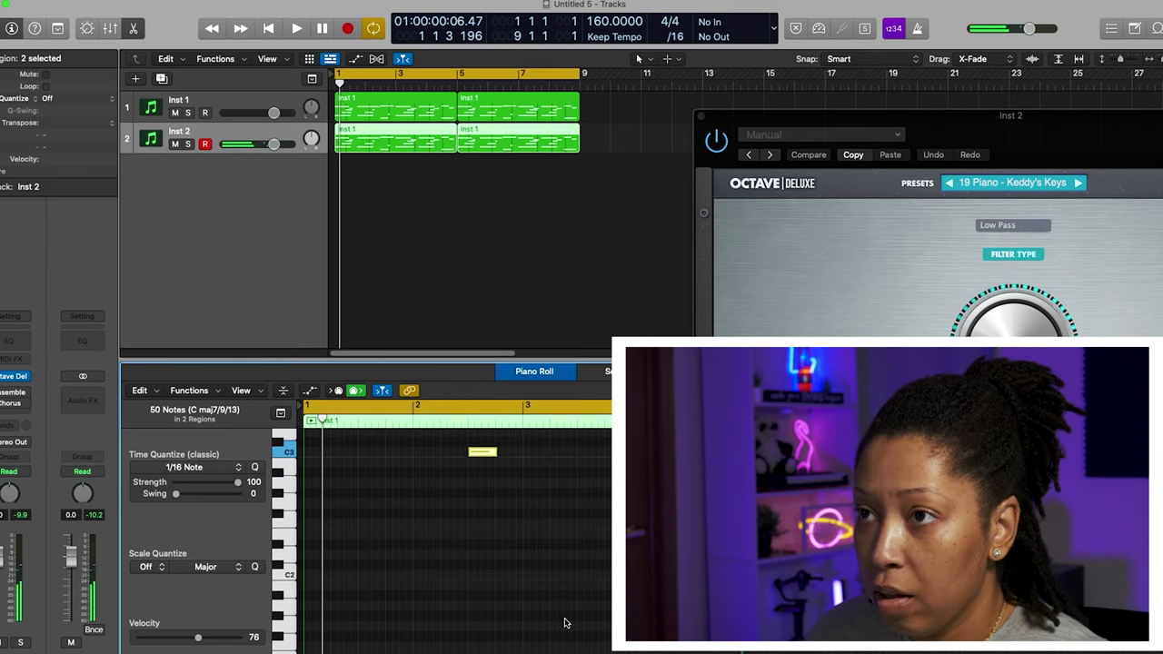
- Play back the cycle and lower the Inst 2 track's volume to balance it under Inst 1
{"action": "key", "text": "space"}
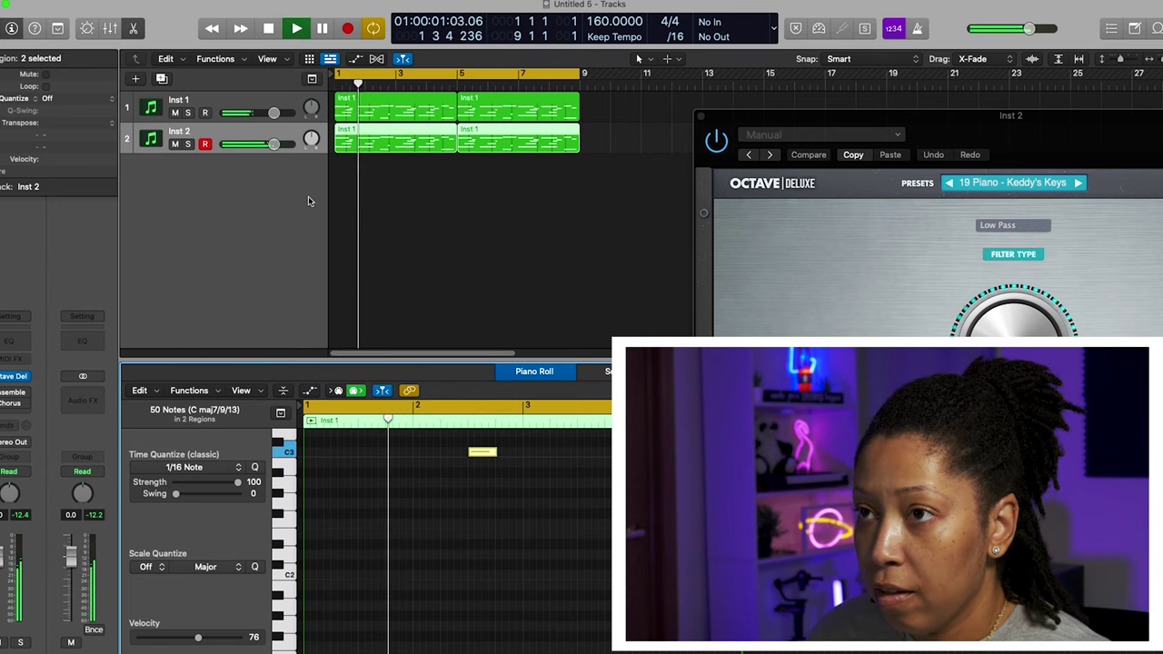
{"action": "left_click_drag", "start_coordinate": [275, 143], "coordinate": [248, 144]}
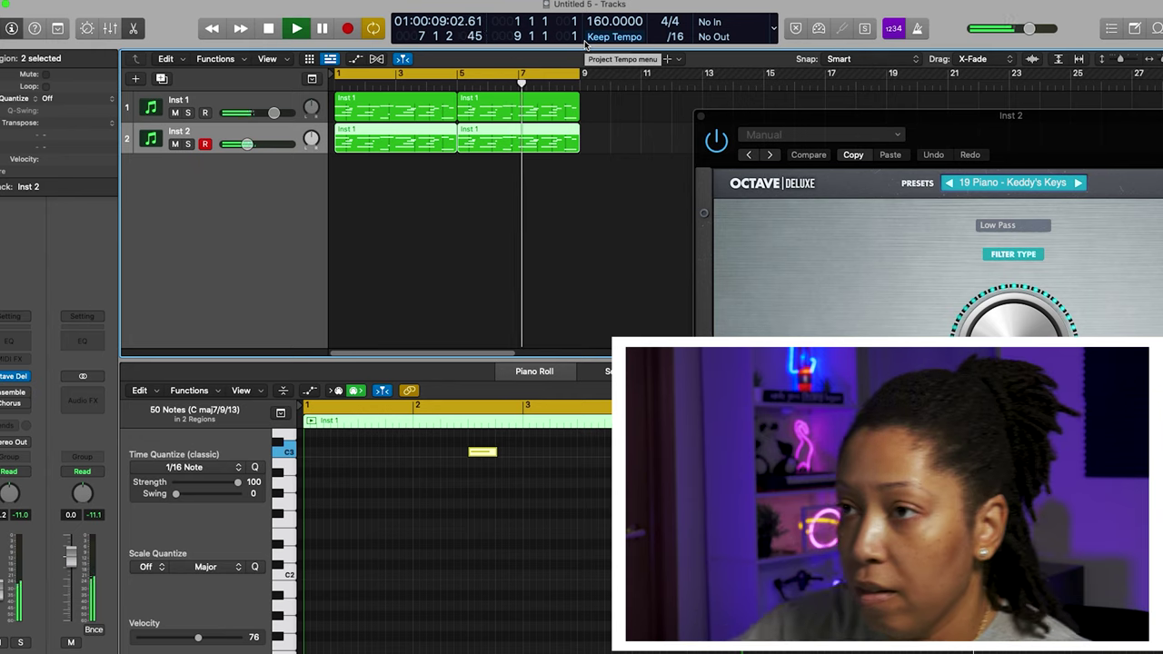
{"action": "key", "text": "space"}
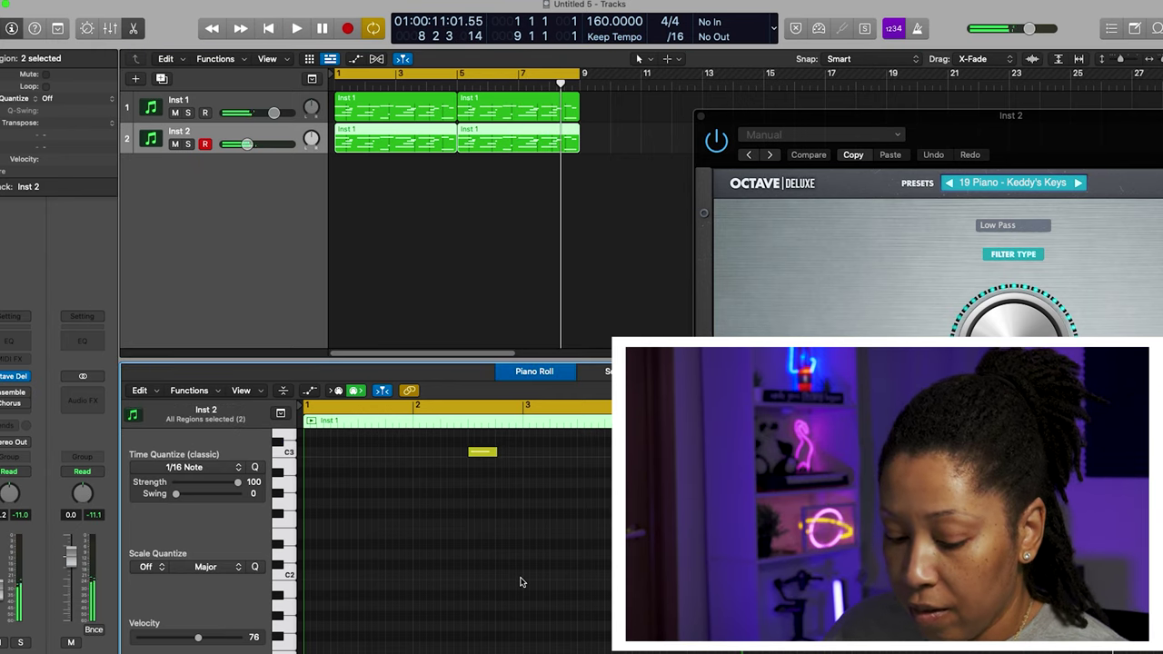
- Duplicate the Inst 2 track without its regions and record a sparse high melody on the new track within the cycle
{"action": "key", "text": "super+d"}
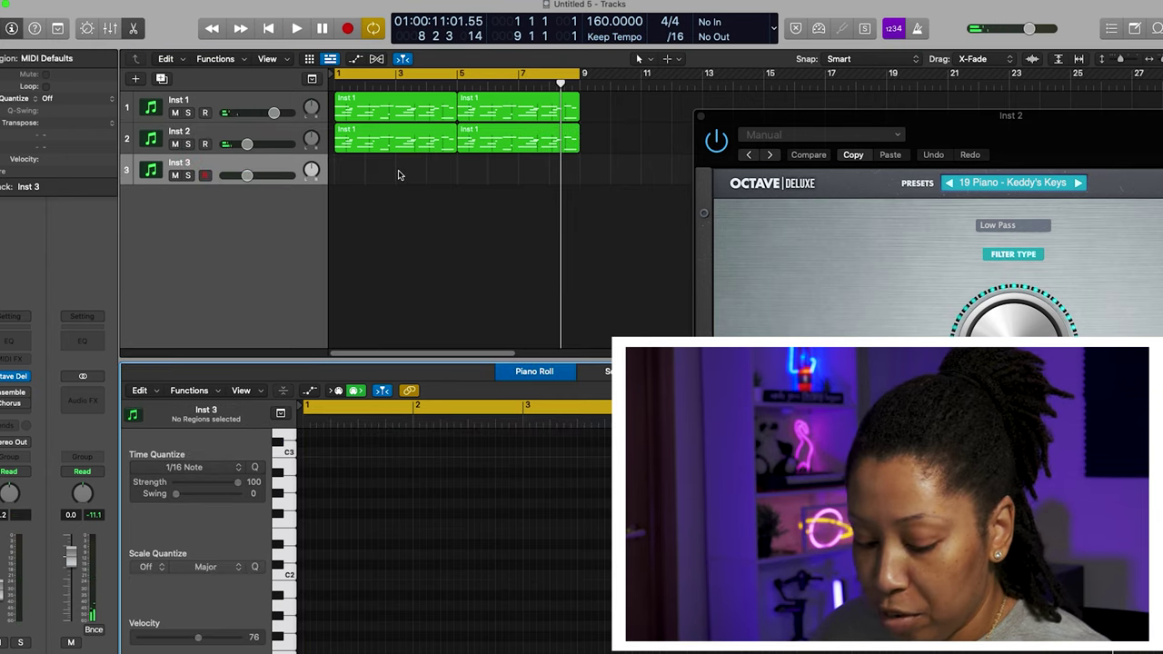
{"action": "key", "text": "space"}
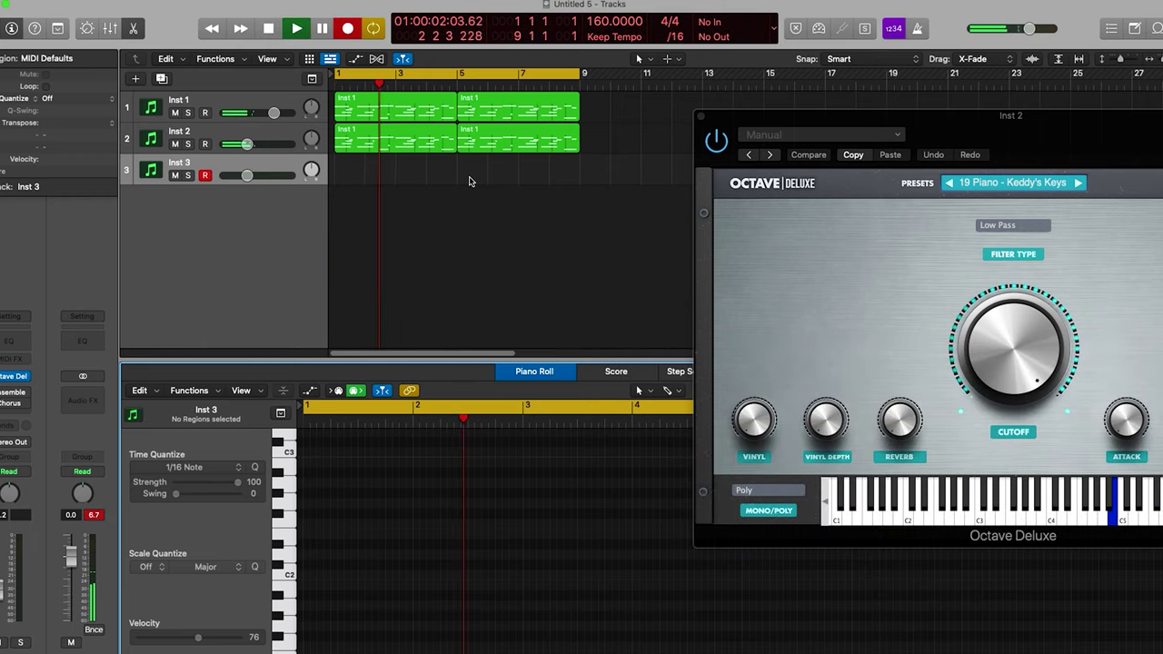
{"action": "key", "text": "r"}
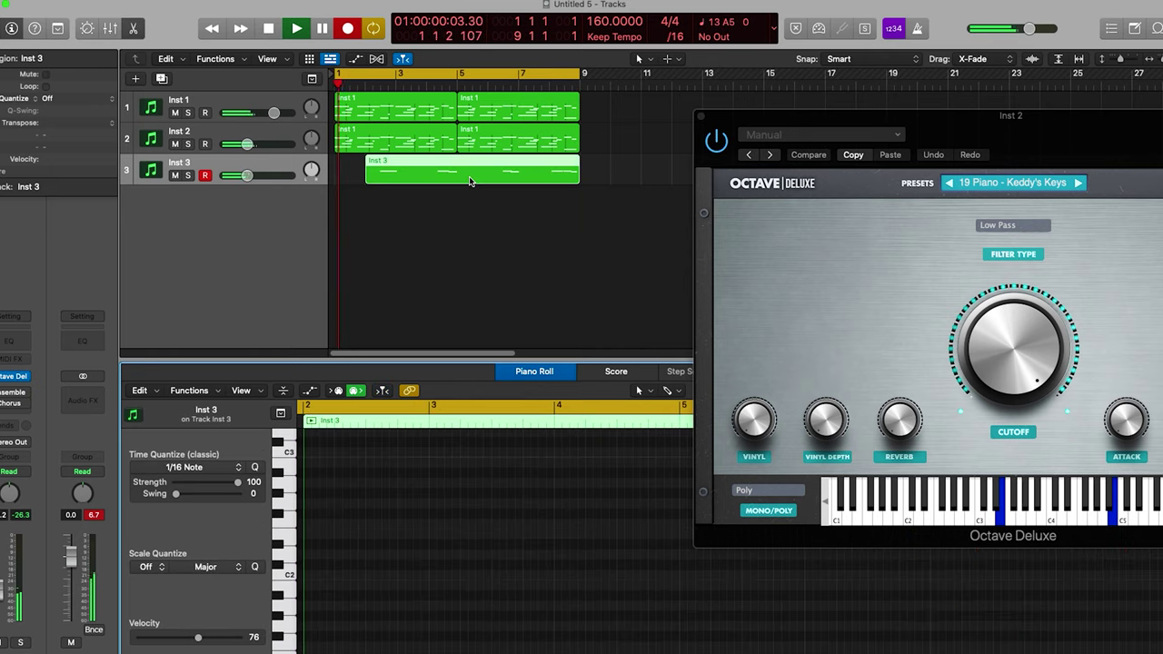
{"action": "key", "text": "space"}
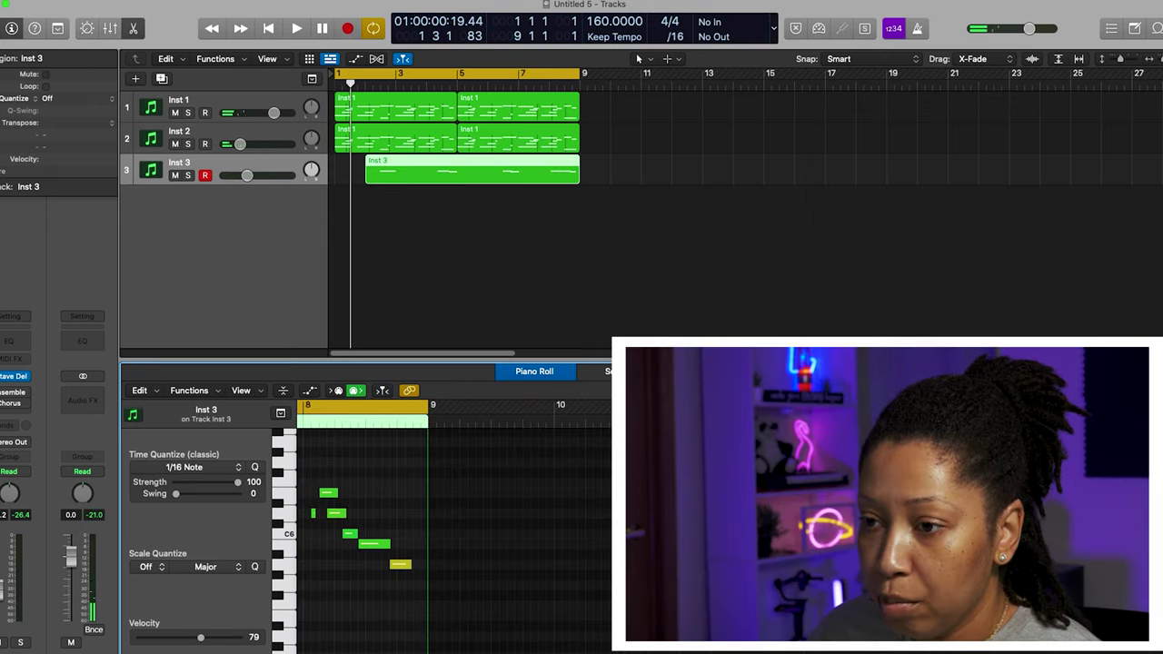
- Shift the six-note run at bar 8 of the Inst 3 region slightly earlier and play the parts back
{"action": "scroll", "coordinate": [431, 562], "scroll_direction": "left", "scroll_amount": 5}
{"action": "left_click_drag", "start_coordinate": [650, 601], "coordinate": [517, 444]}
{"action": "left_click", "coordinate": [558, 549]}
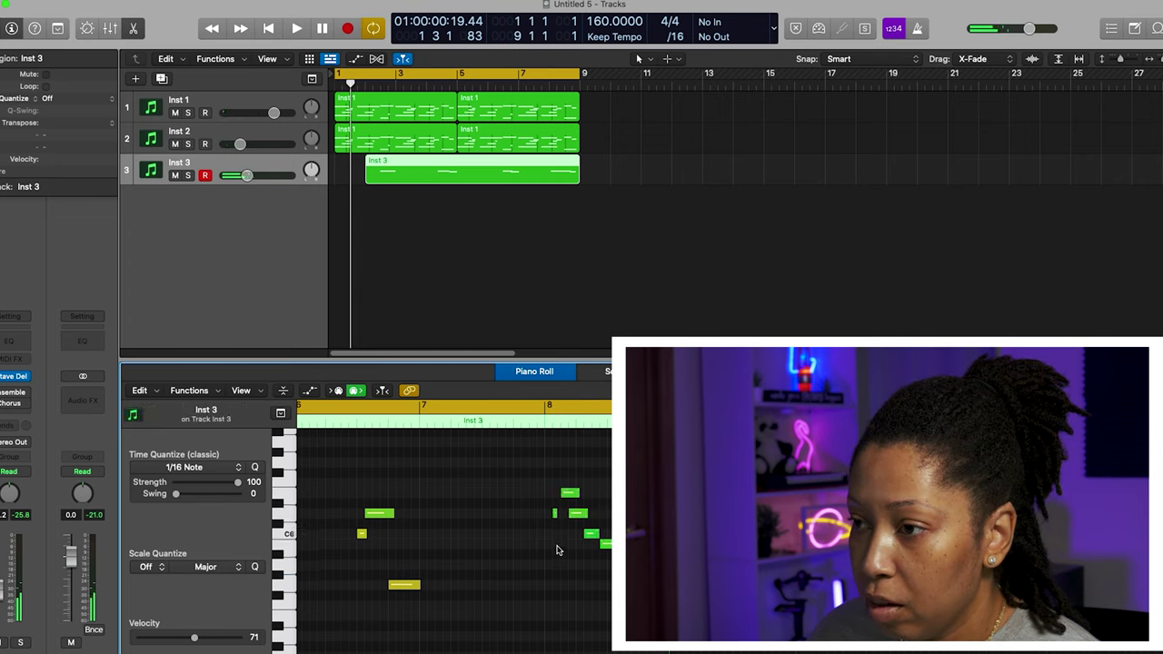
{"action": "left_click_drag", "start_coordinate": [636, 590], "coordinate": [554, 469]}
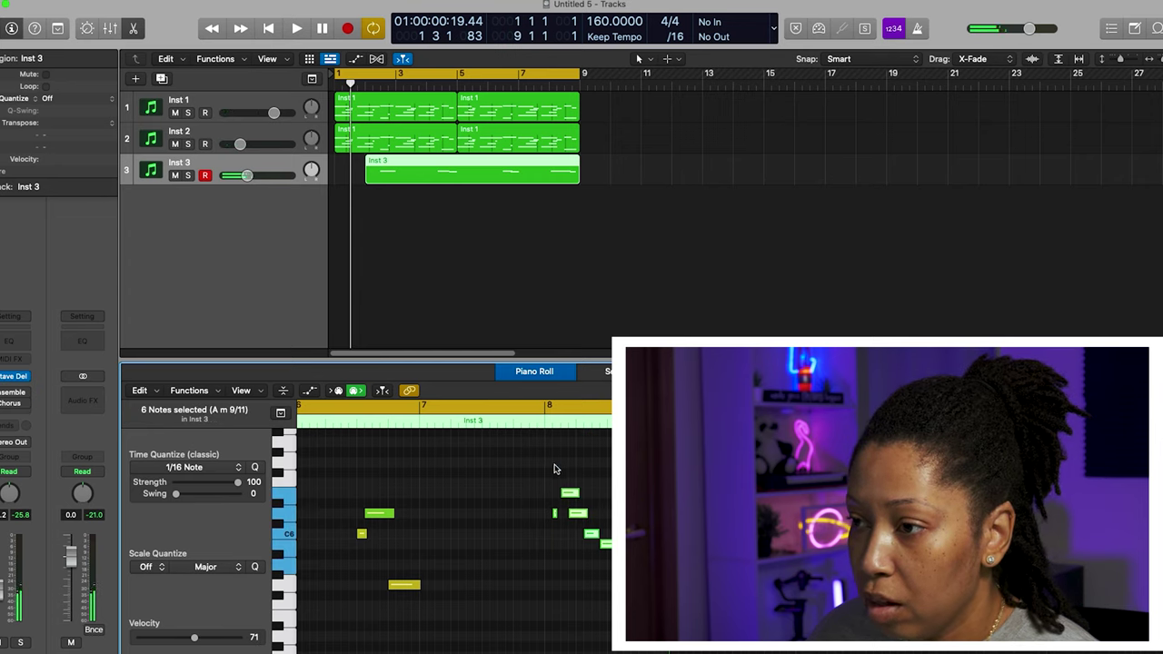
{"action": "left_click_drag", "start_coordinate": [556, 521], "coordinate": [549, 521]}
{"action": "left_click", "coordinate": [527, 425]}
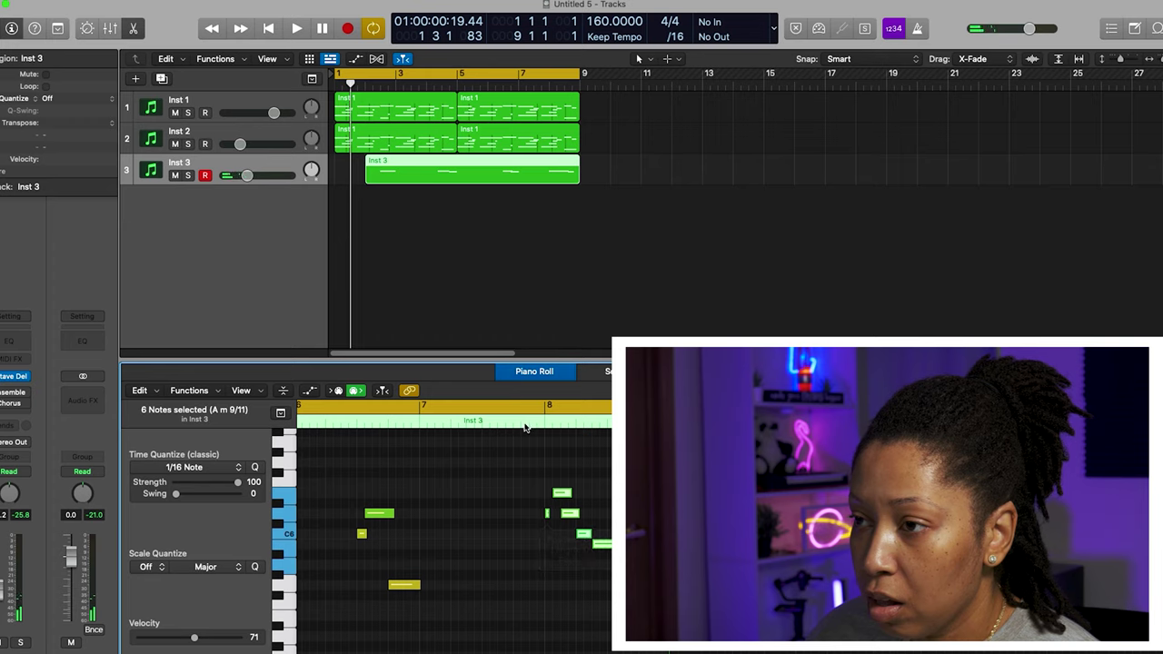
{"action": "key", "text": "space"}
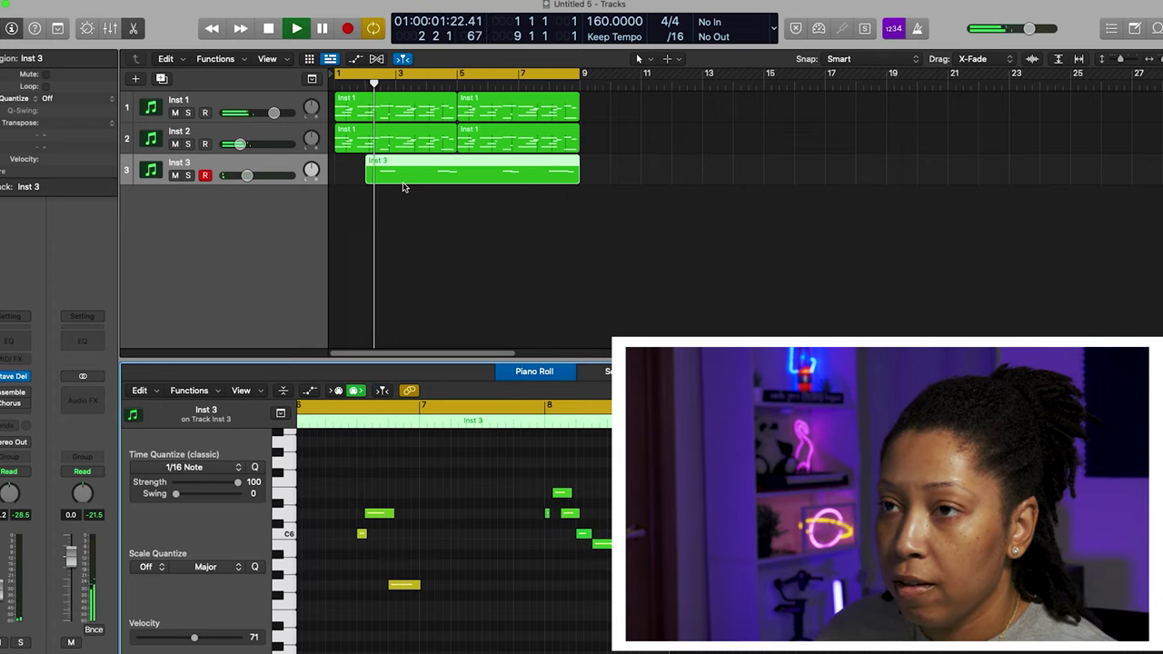
{"action": "key", "text": "space"}
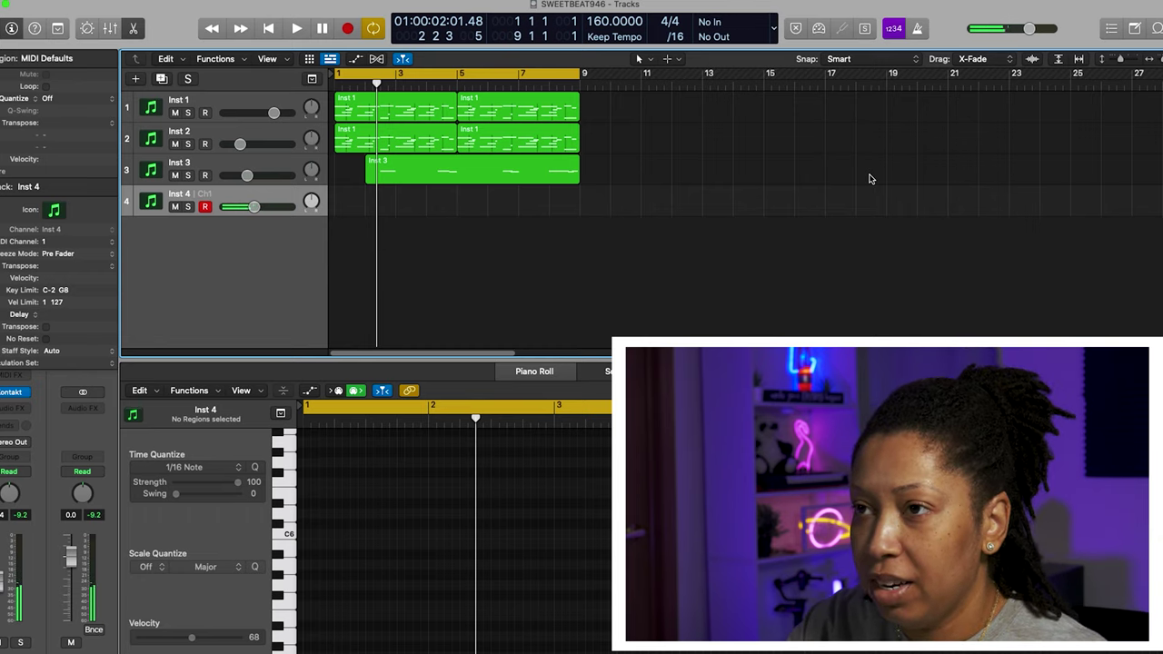
- Move both Inst 2 regions onto the Inst 4 track at the same position and play them back
{"action": "left_click", "coordinate": [518, 138]}
{"action": "left_click", "coordinate": [437, 138], "text": "shift"}
{"action": "left_click_drag", "start_coordinate": [437, 139], "coordinate": [437, 203]}
{"action": "left_click", "coordinate": [660, 185]}
{"action": "key", "text": "space"}
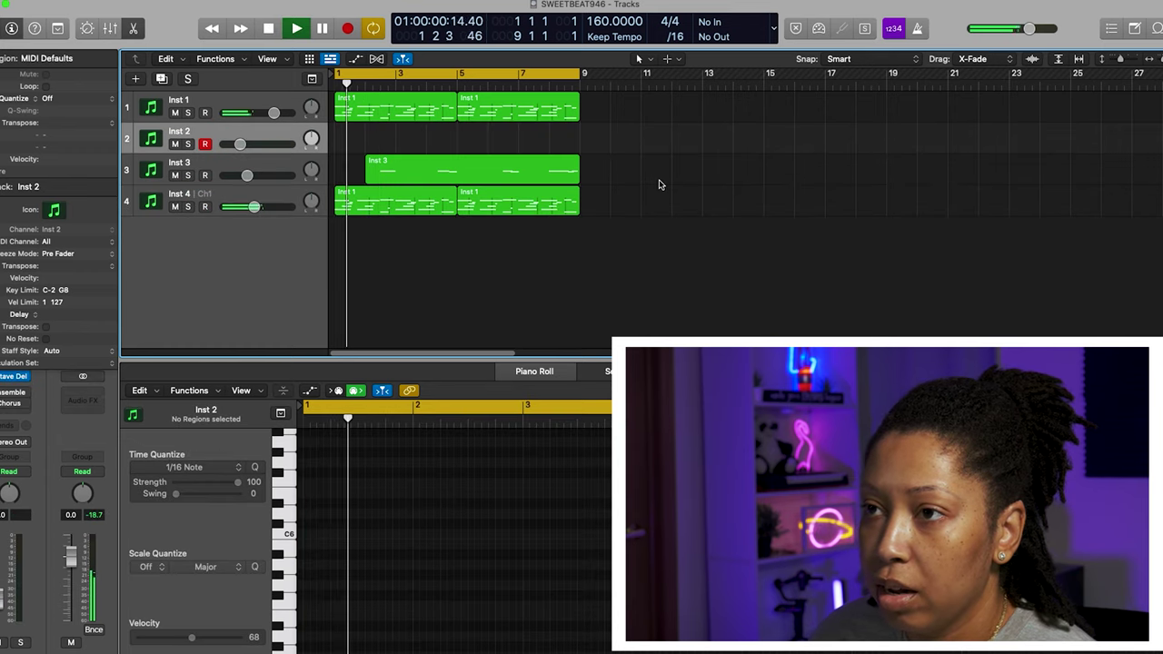
{"action": "key", "text": "space"}
- Transpose all notes in both Inst 4 regions down one octave and lower the track's volume during playback
{"action": "left_click_drag", "start_coordinate": [549, 248], "coordinate": [368, 203]}
{"action": "key", "text": "super+a"}
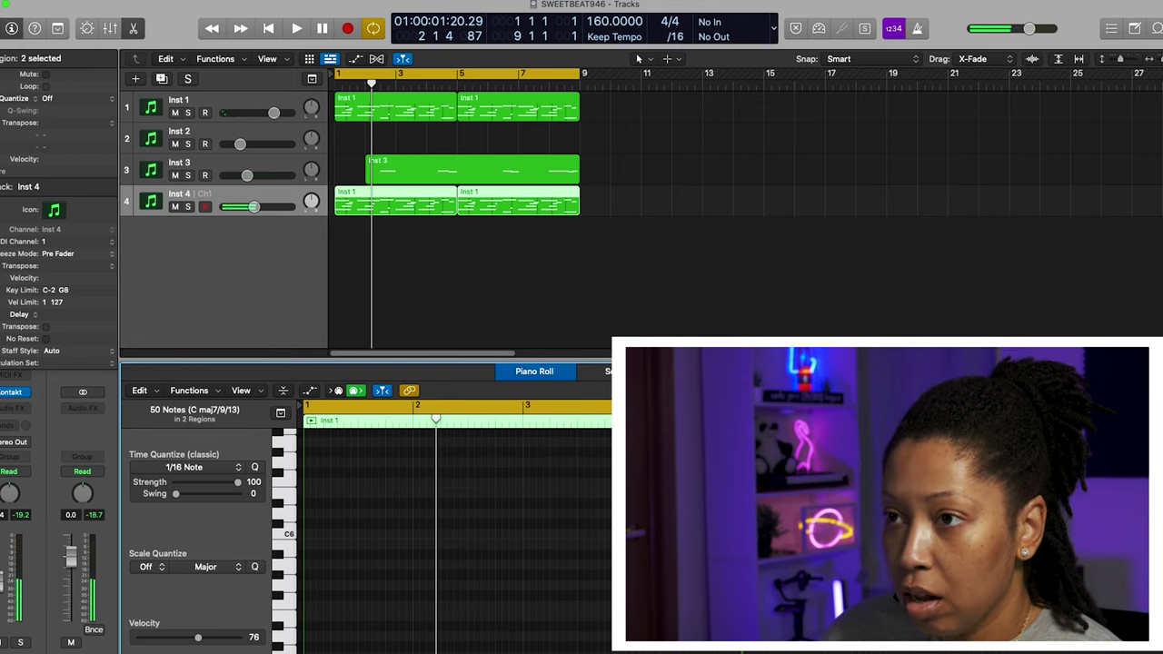
{"action": "key", "text": "space"}
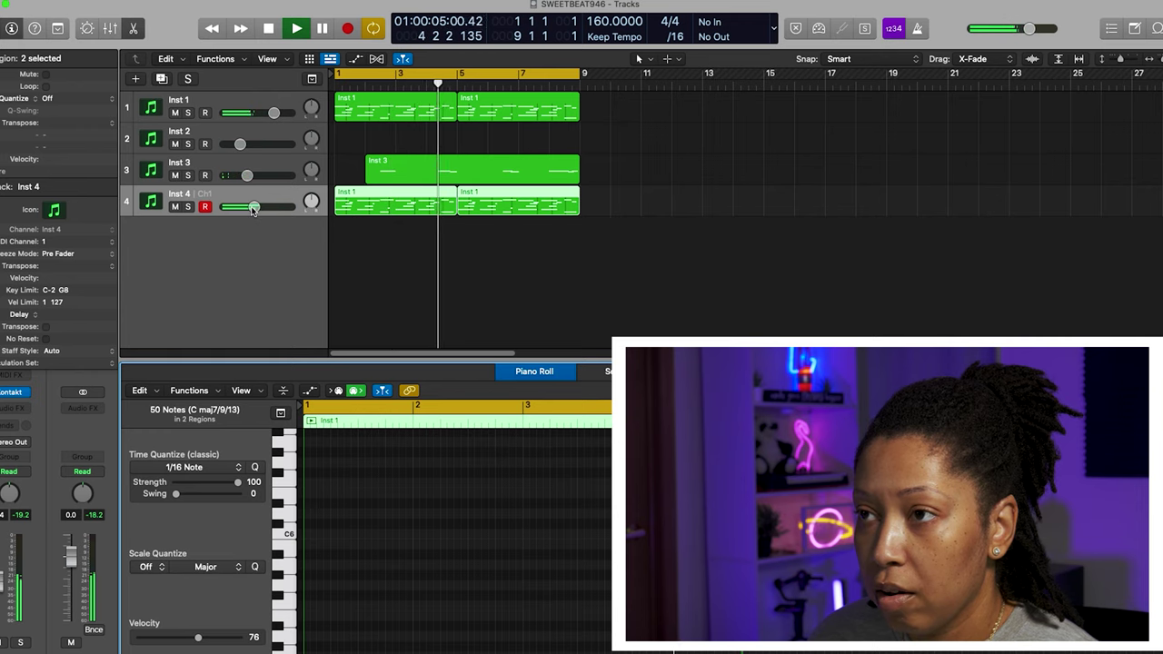
{"action": "left_click_drag", "start_coordinate": [254, 211], "coordinate": [239, 208]}
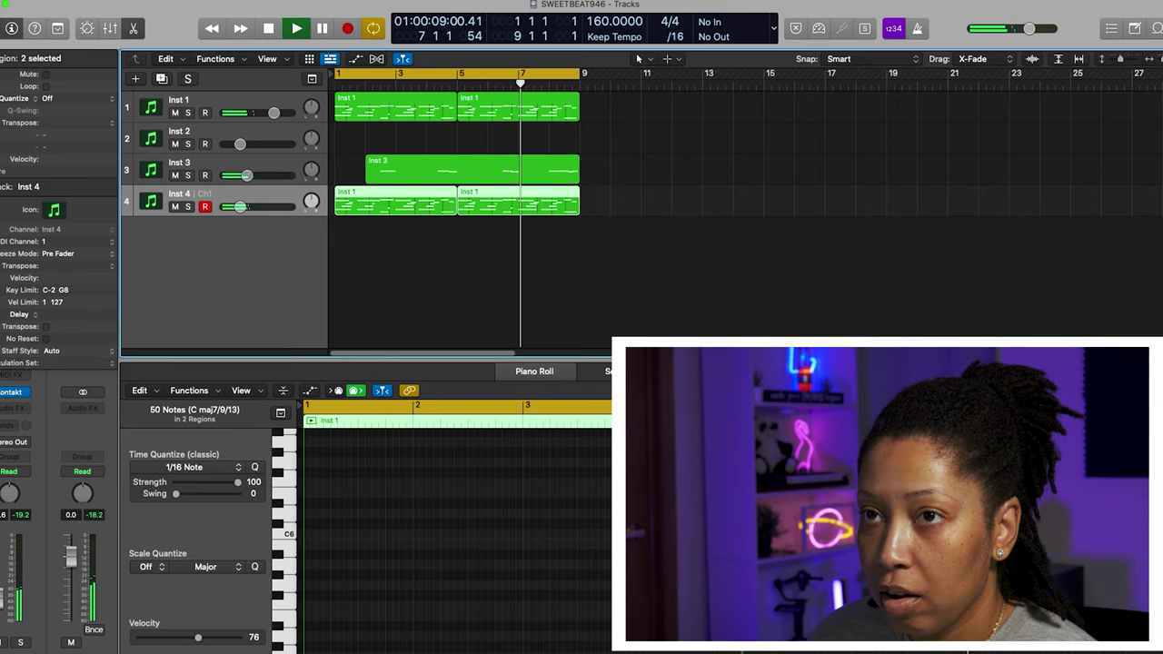
- Add the Amp effect to the soloed Inst 4 track and audition distorted presets from All The Way Up to Black & Blue Distort
{"action": "left_click", "coordinate": [2, 58]}
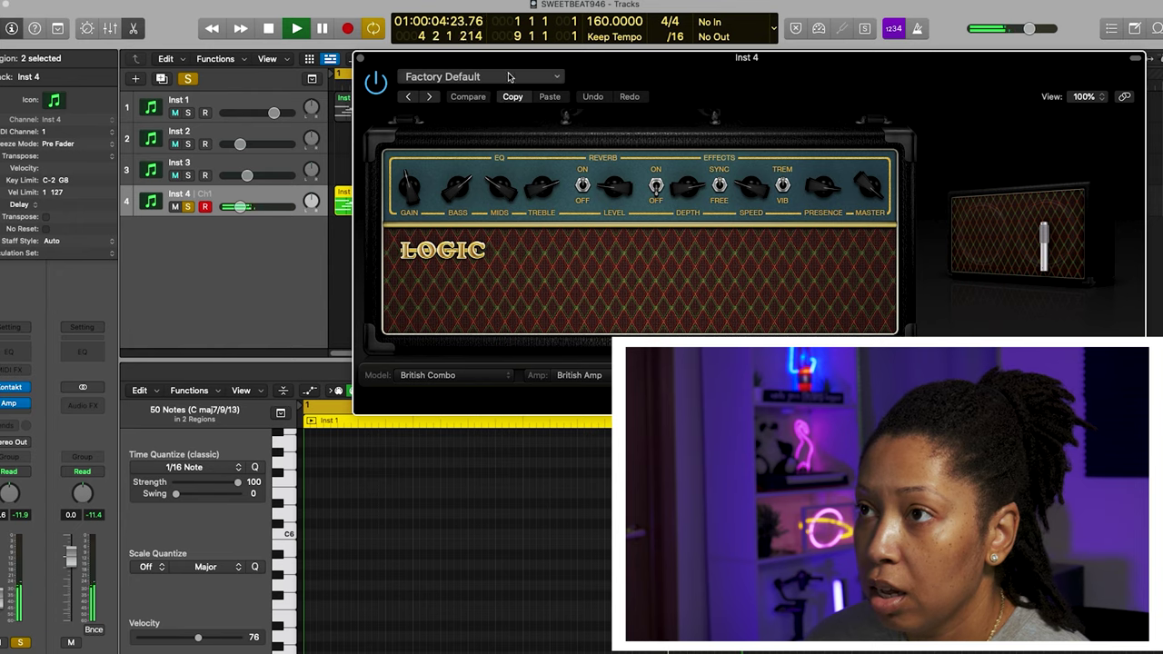
{"action": "left_click", "coordinate": [482, 76]}
{"action": "mouse_move", "coordinate": [483, 335]}
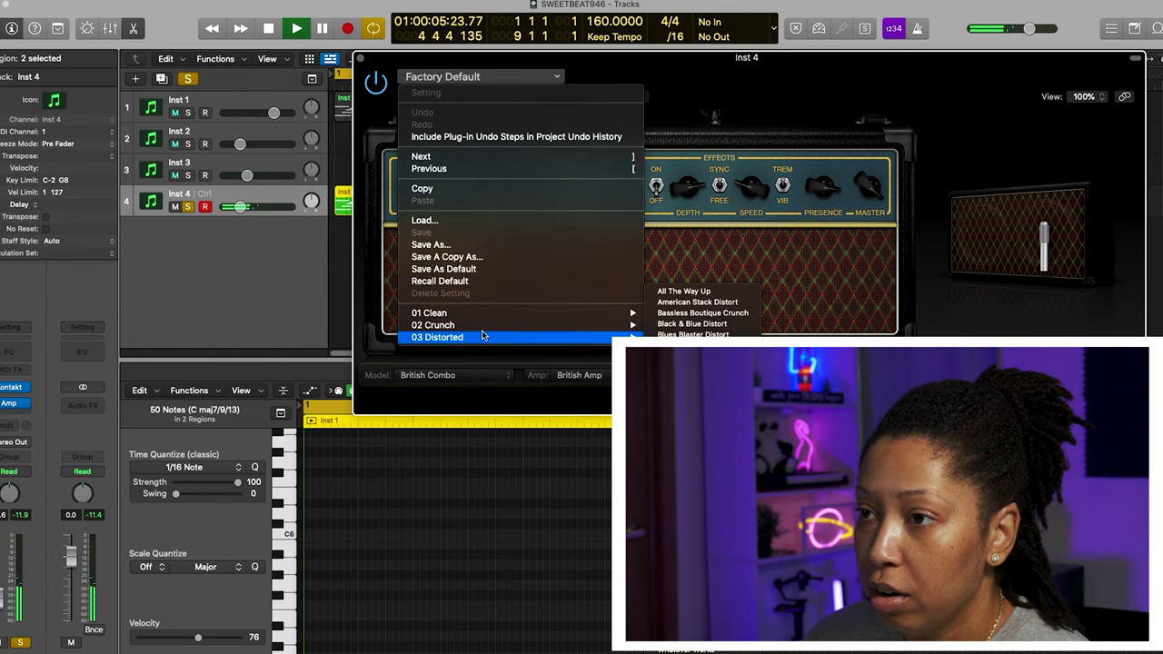
{"action": "left_click", "coordinate": [735, 293]}
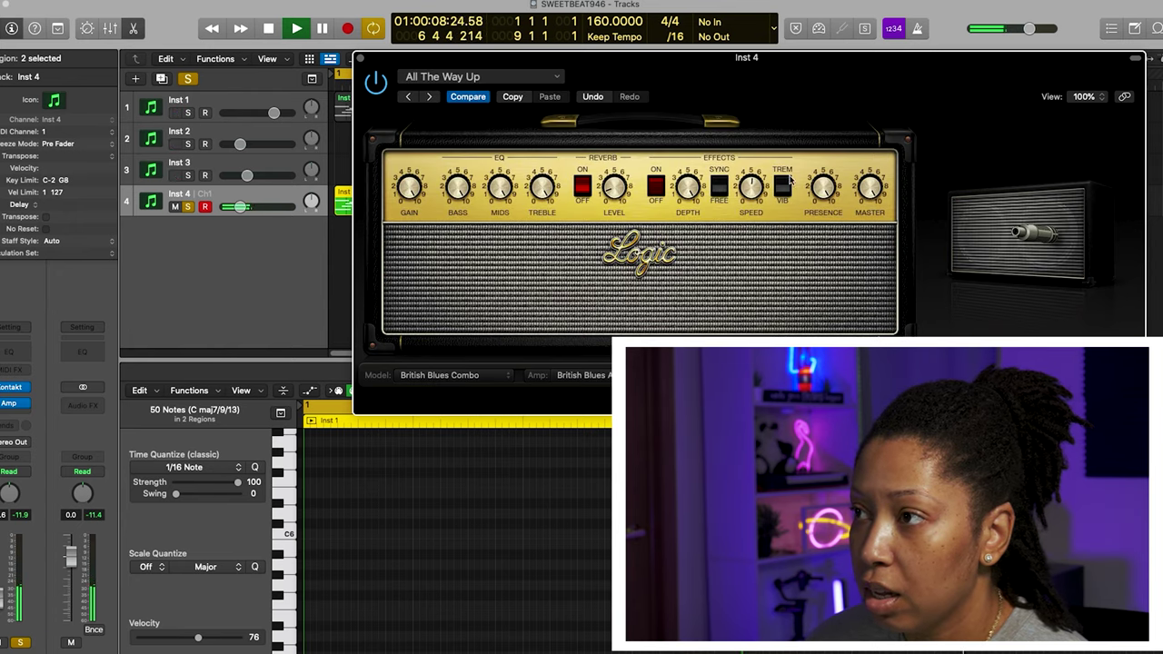
{"action": "left_click", "coordinate": [430, 96]}
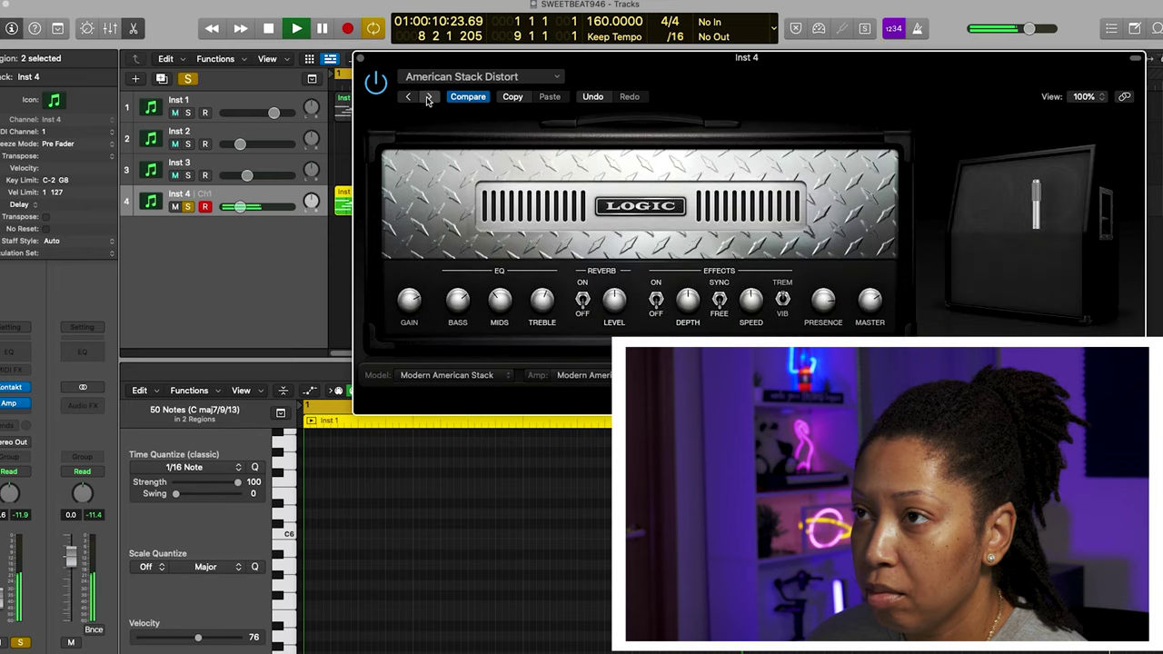
{"action": "left_click", "coordinate": [428, 97]}
{"action": "left_click", "coordinate": [428, 97]}
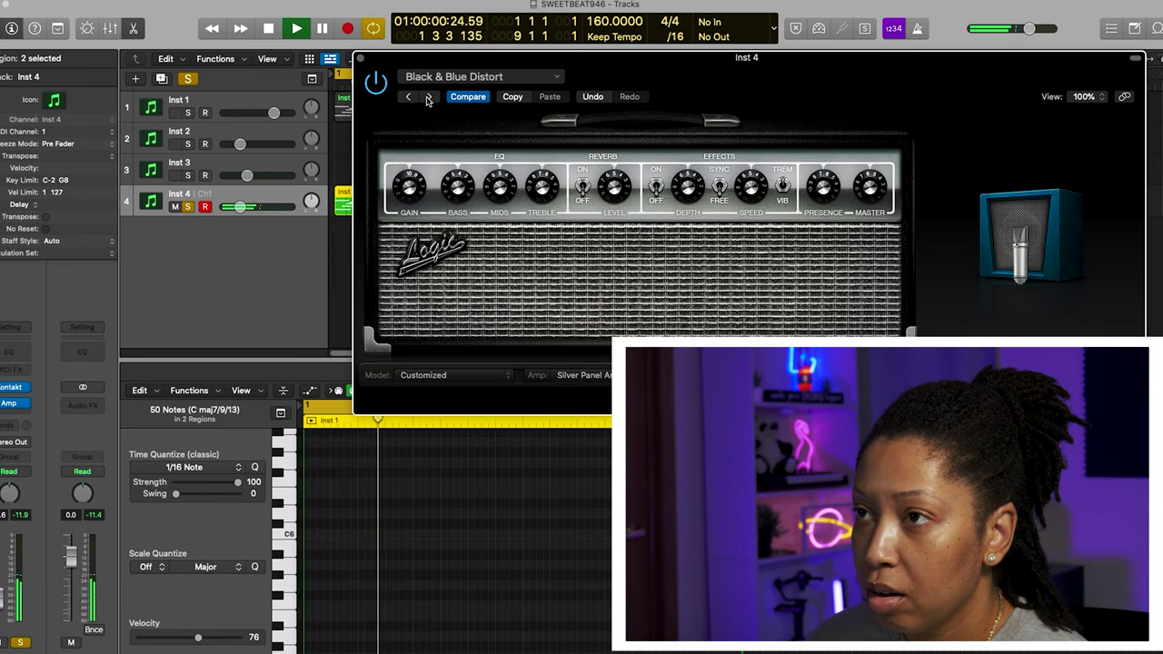
- Unsolo Inst 4, choose the Red Headed Rock amp preset while hearing all tracks, and close the effect window
{"action": "left_click", "coordinate": [188, 208]}
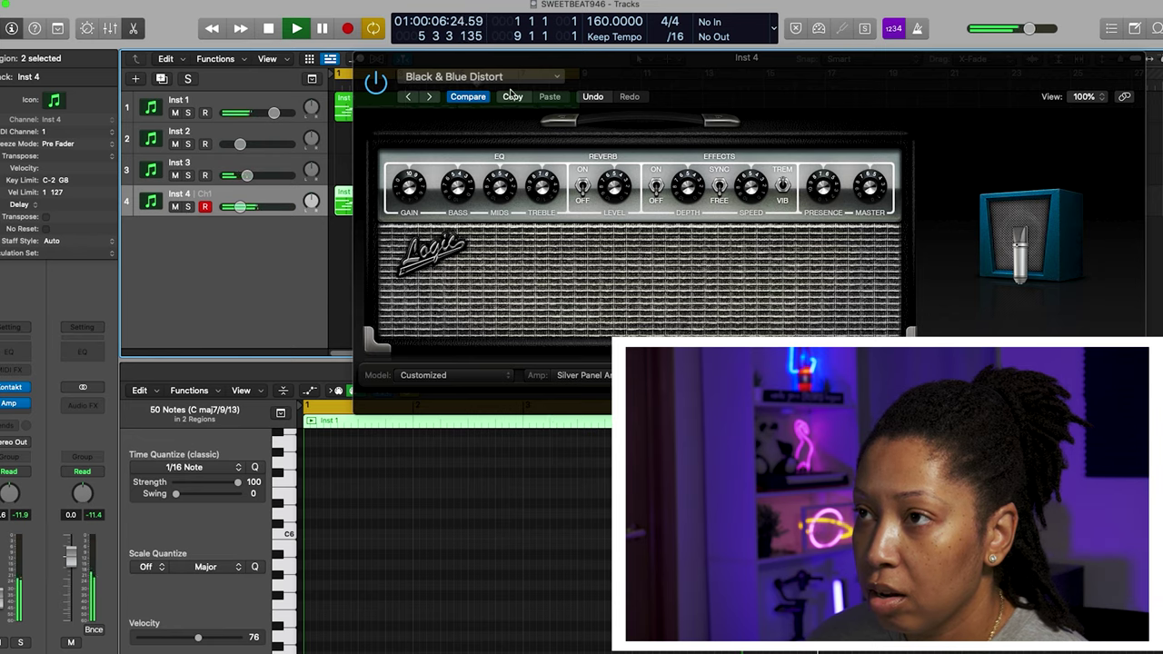
{"action": "left_click", "coordinate": [431, 97]}
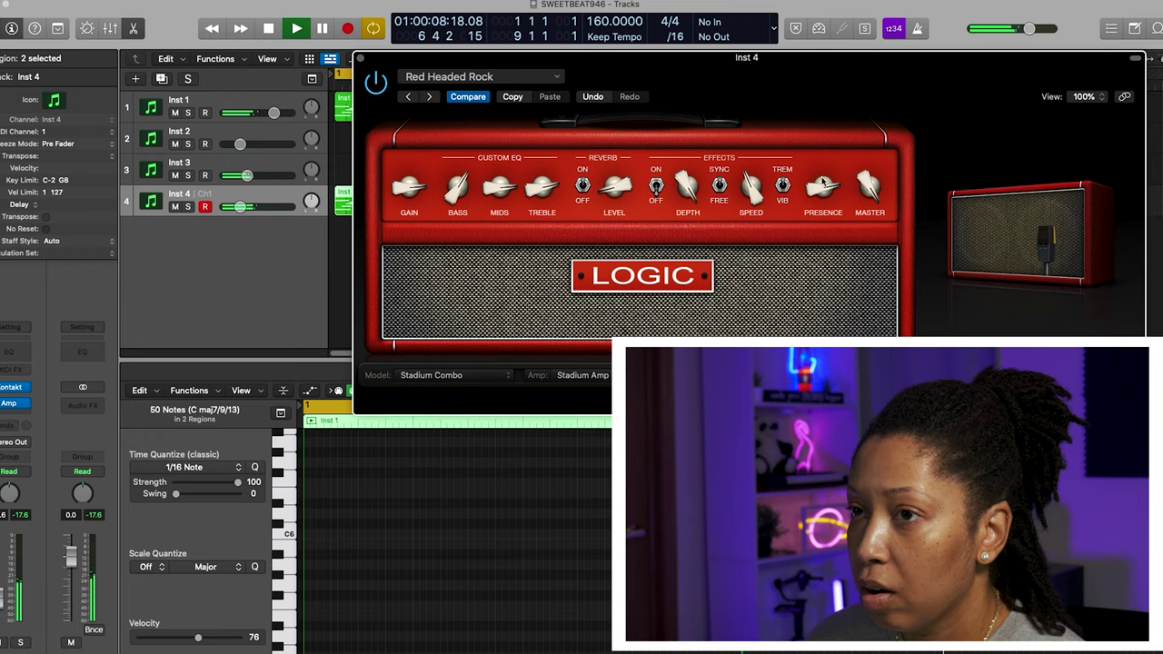
{"action": "key", "text": "space"}
{"action": "left_click", "coordinate": [361, 58]}
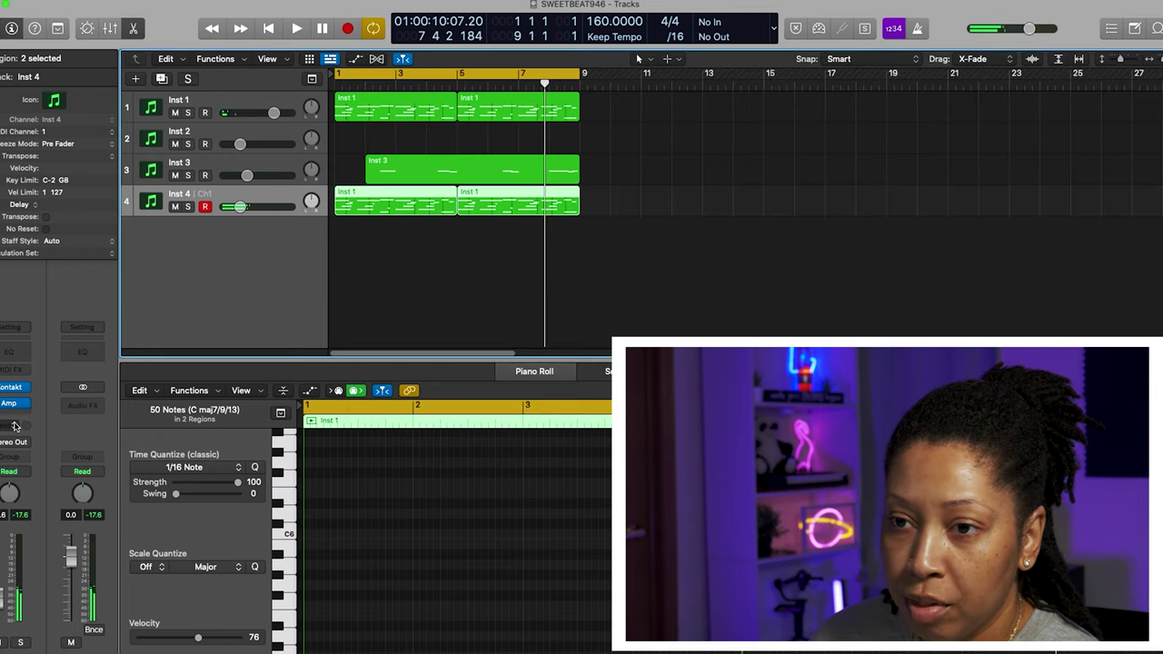
- Route Inst 4 to a Bus 1 send with the Amp moved onto its aux channel, and raise the send level during playback
{"action": "left_click", "coordinate": [14, 426]}
{"action": "mouse_move", "coordinate": [36, 441]}
{"action": "left_click", "coordinate": [98, 242]}
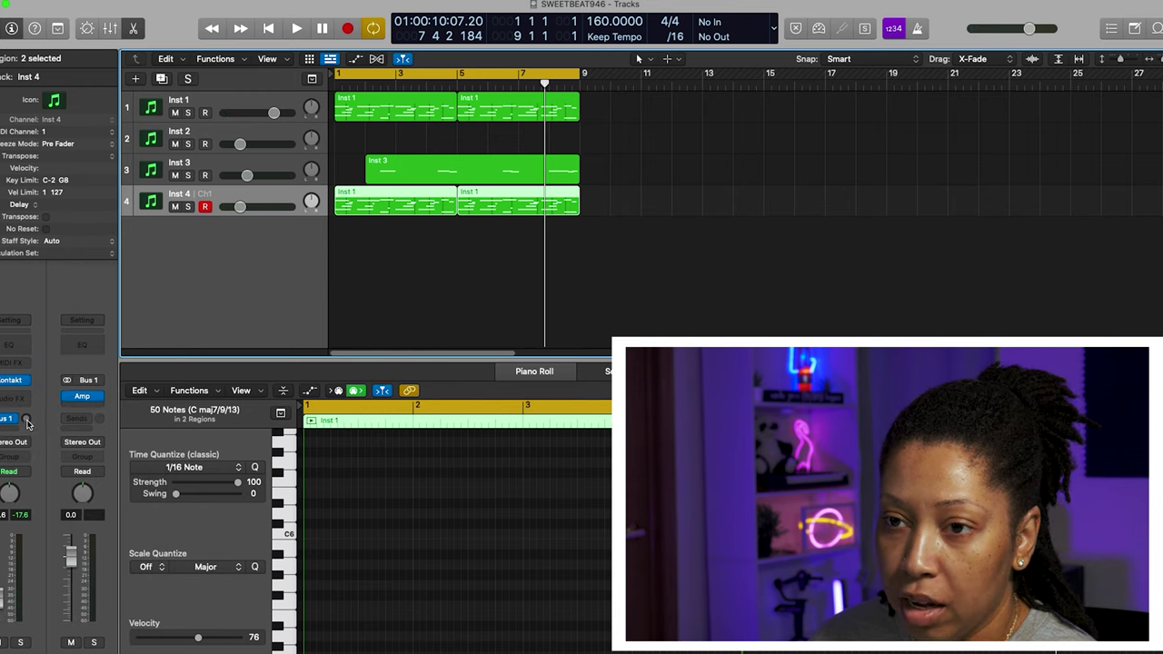
{"action": "key", "text": "space"}
{"action": "left_click_drag", "start_coordinate": [27, 423], "coordinate": [35, 362]}
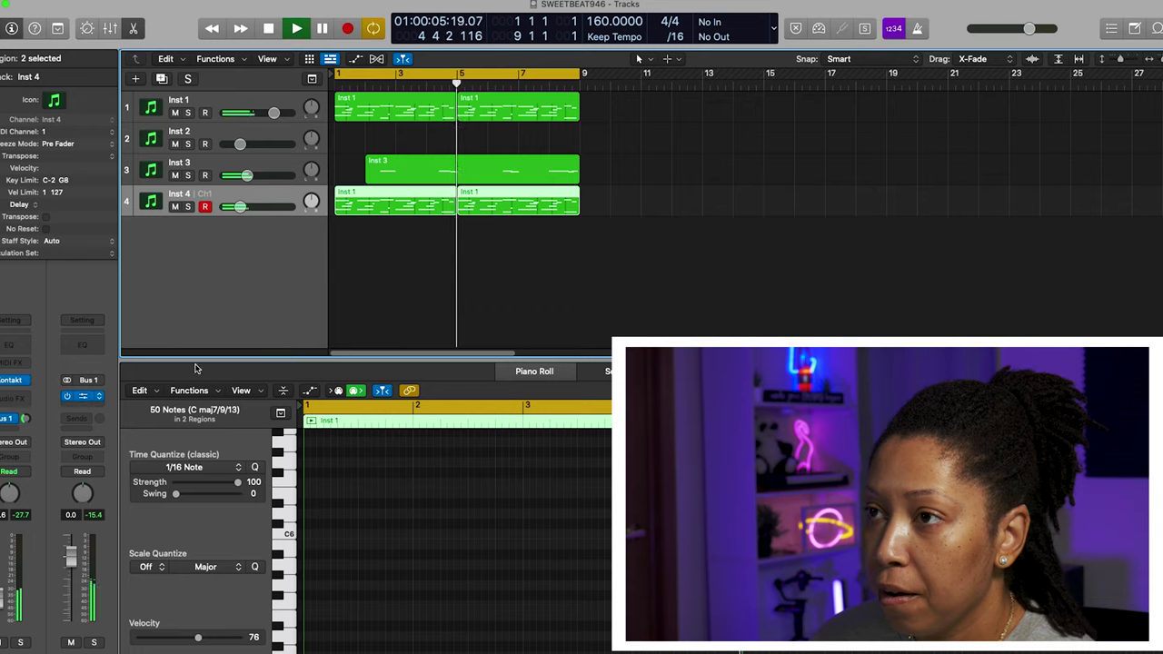
- Set the Bus 1 amp preset to Blues Blaster Distort, checking Inst 4 in solo, and raise that track's volume slightly
{"action": "left_click", "coordinate": [84, 397]}
{"action": "left_click", "coordinate": [454, 179]}
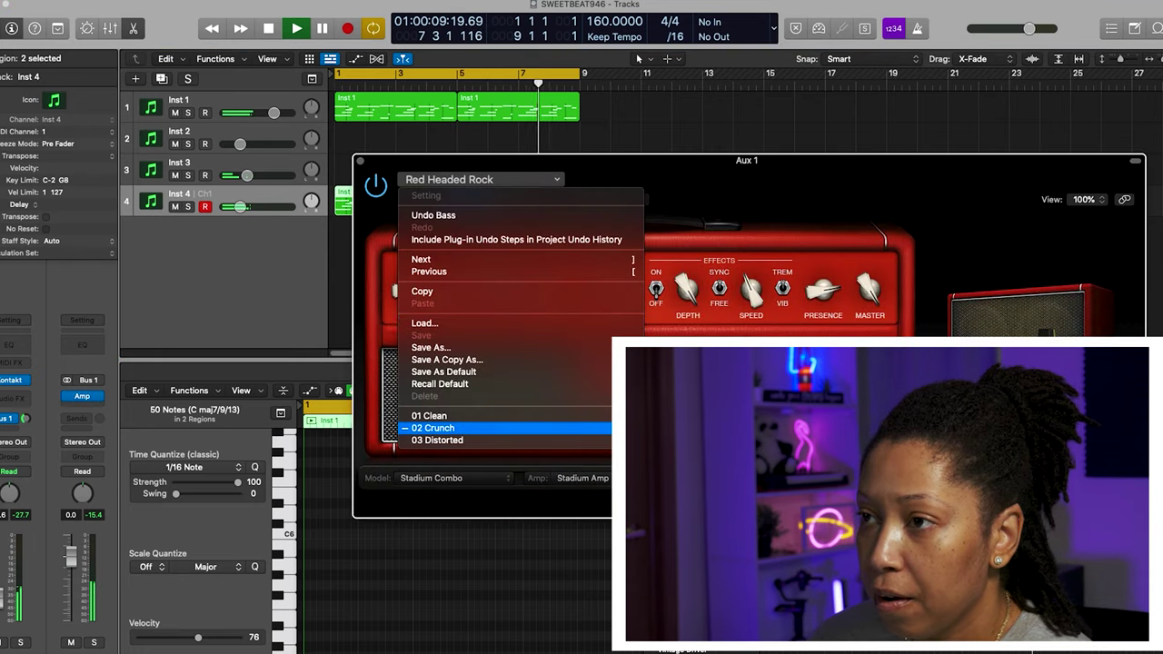
{"action": "left_click", "coordinate": [695, 615]}
{"action": "key", "text": "s"}
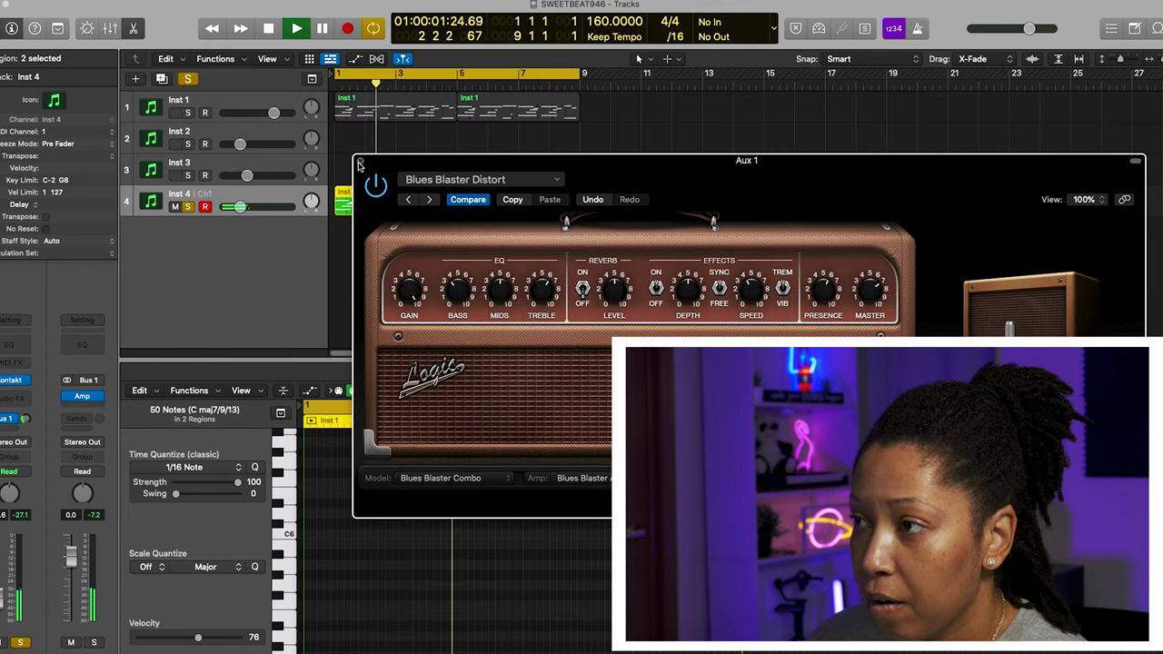
{"action": "left_click", "coordinate": [360, 161]}
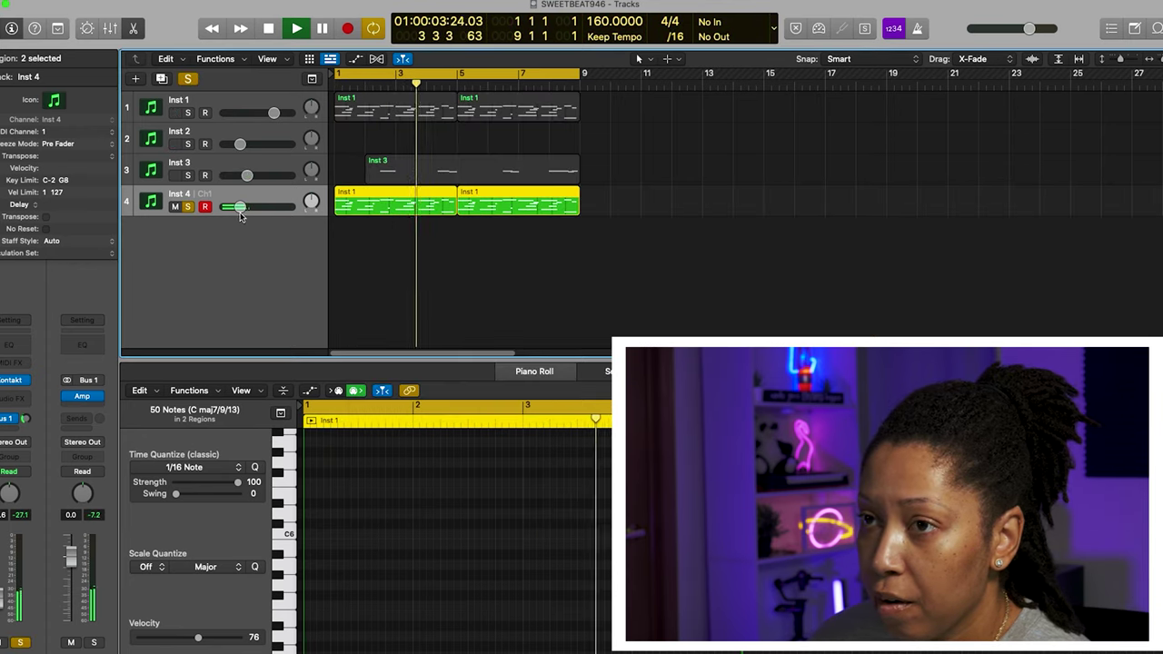
{"action": "left_click", "coordinate": [189, 207]}
{"action": "left_click_drag", "start_coordinate": [239, 206], "coordinate": [244, 207]}
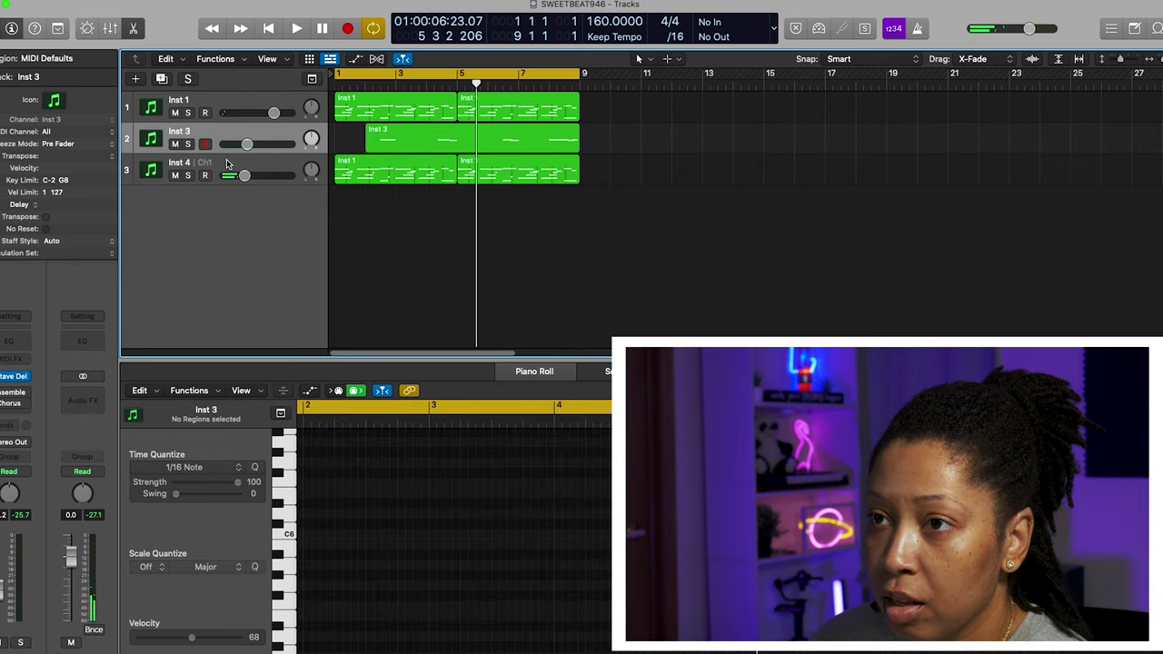
- Duplicate the Inst 4 Kontakt track without its regions
{"action": "left_click", "coordinate": [263, 182]}
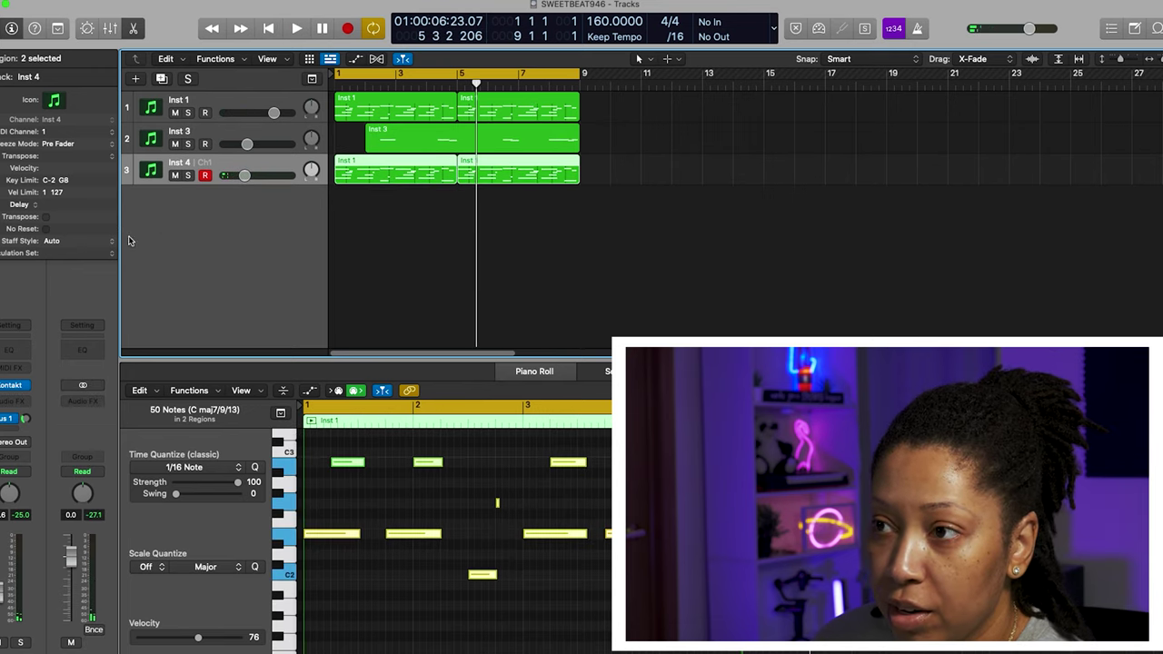
{"action": "key", "text": "super+d"}
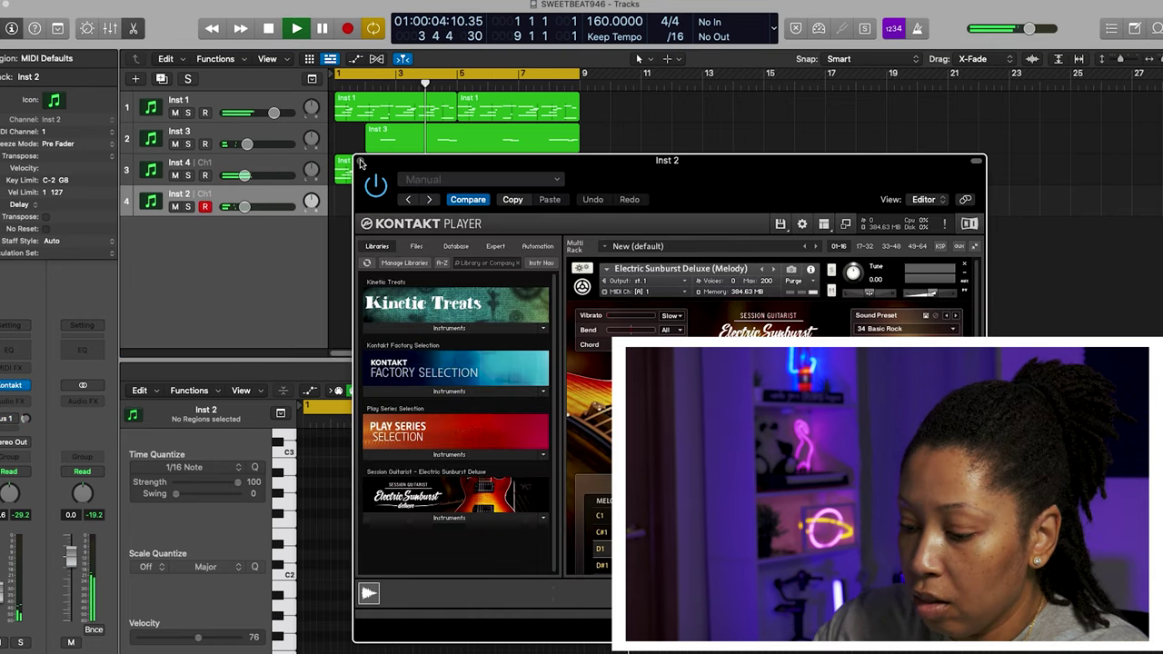
- Close the Kontakt window, record one sustained guitar note on Inst 2 around bar 2, and select that note
{"action": "left_click", "coordinate": [361, 161]}
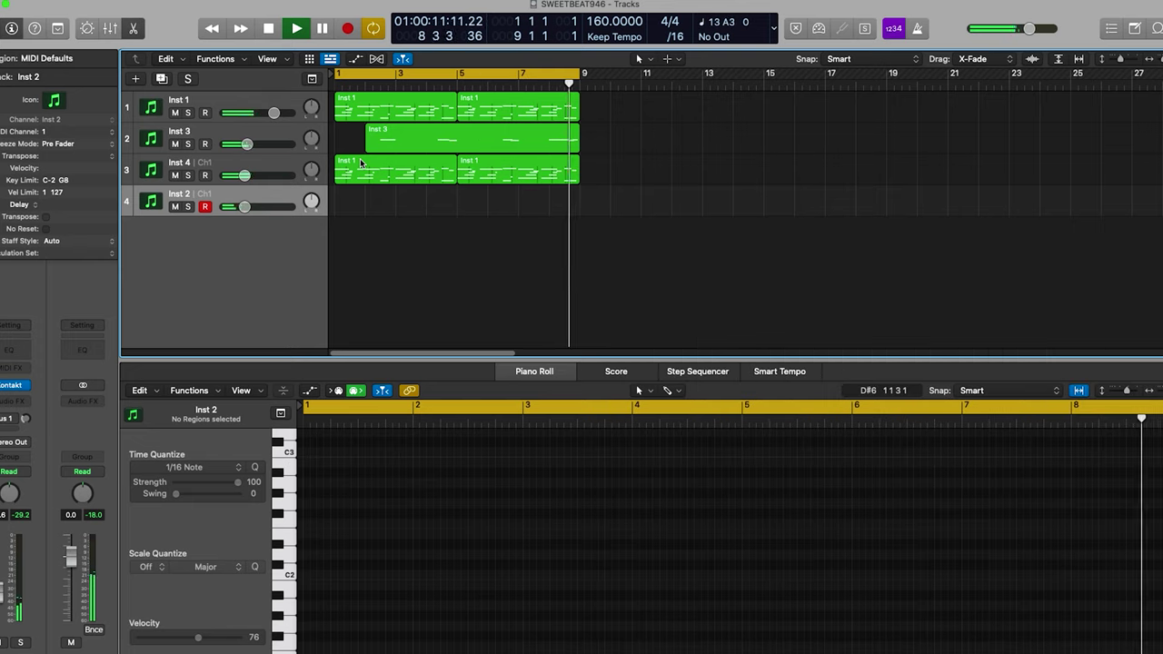
{"action": "key", "text": "r"}
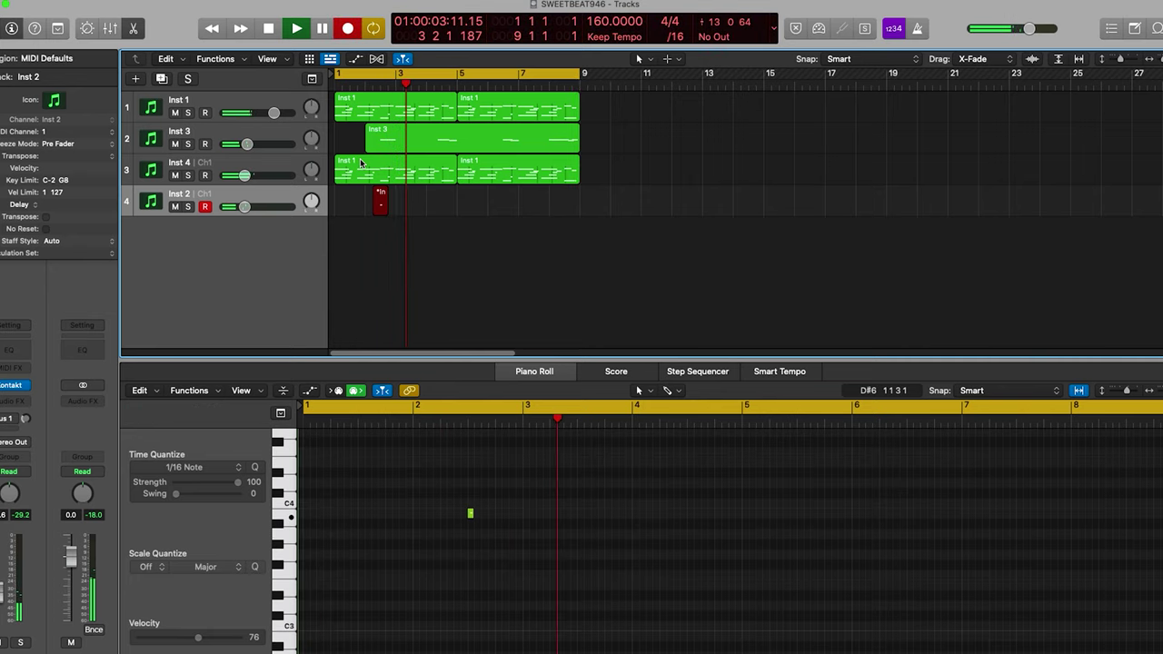
{"action": "key", "text": "space"}
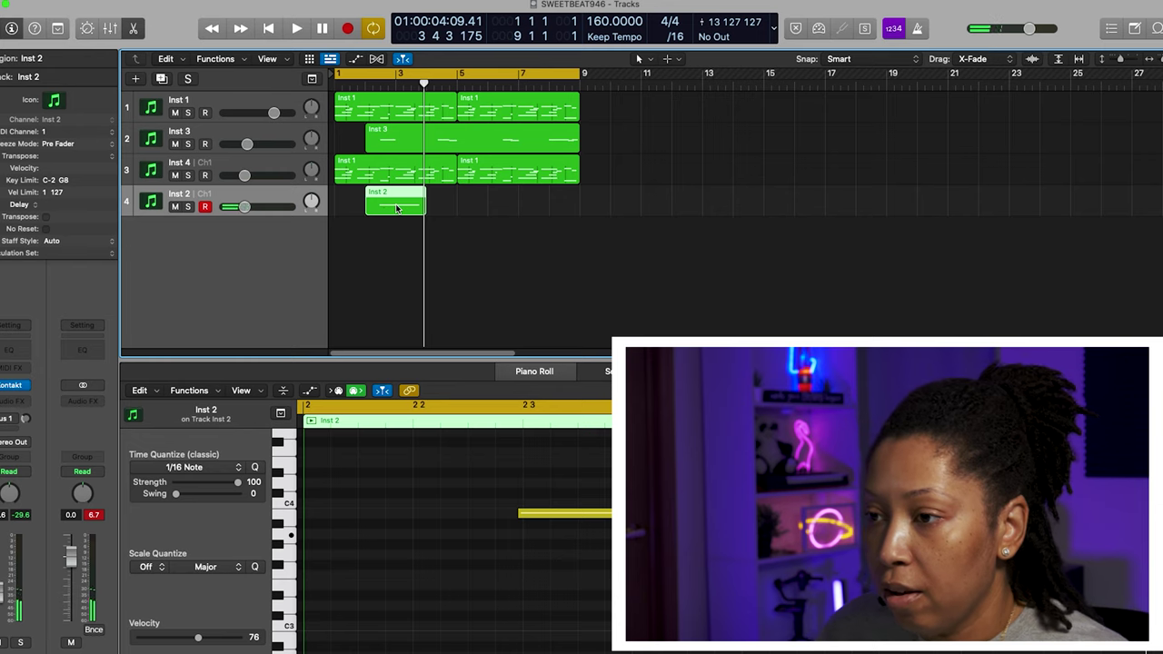
{"action": "left_click", "coordinate": [558, 513]}
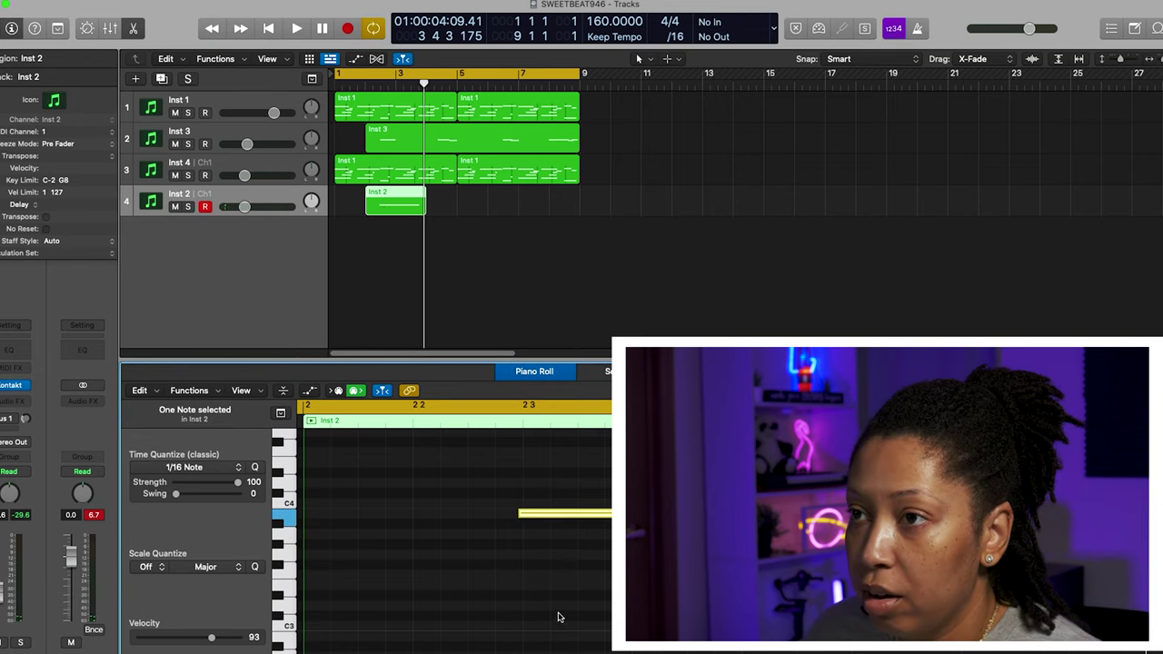
- Copy the Inst 2 region to bar 6 during playback and deselect it
{"action": "key", "text": "space"}
{"action": "left_click_drag", "start_coordinate": [394, 204], "coordinate": [516, 207]}
{"action": "left_click", "coordinate": [570, 234]}
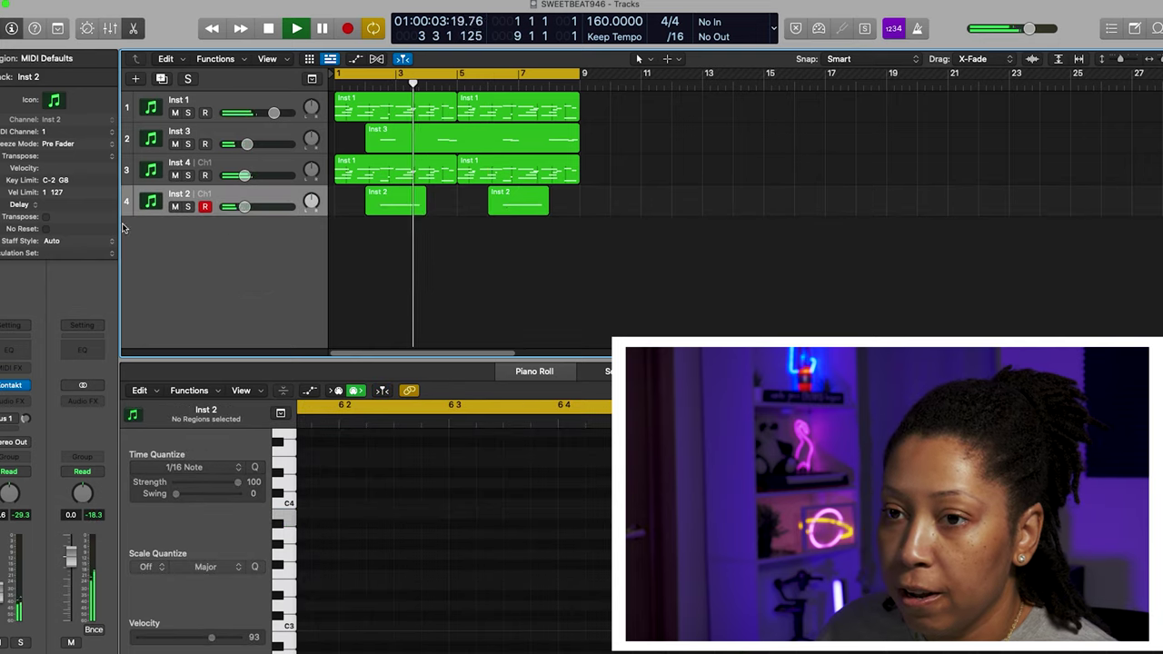
- Stop playback and open the available audio effects for an empty insert slot on the Inst 2 track
{"action": "key", "text": "space"}
{"action": "left_click", "coordinate": [26, 402]}
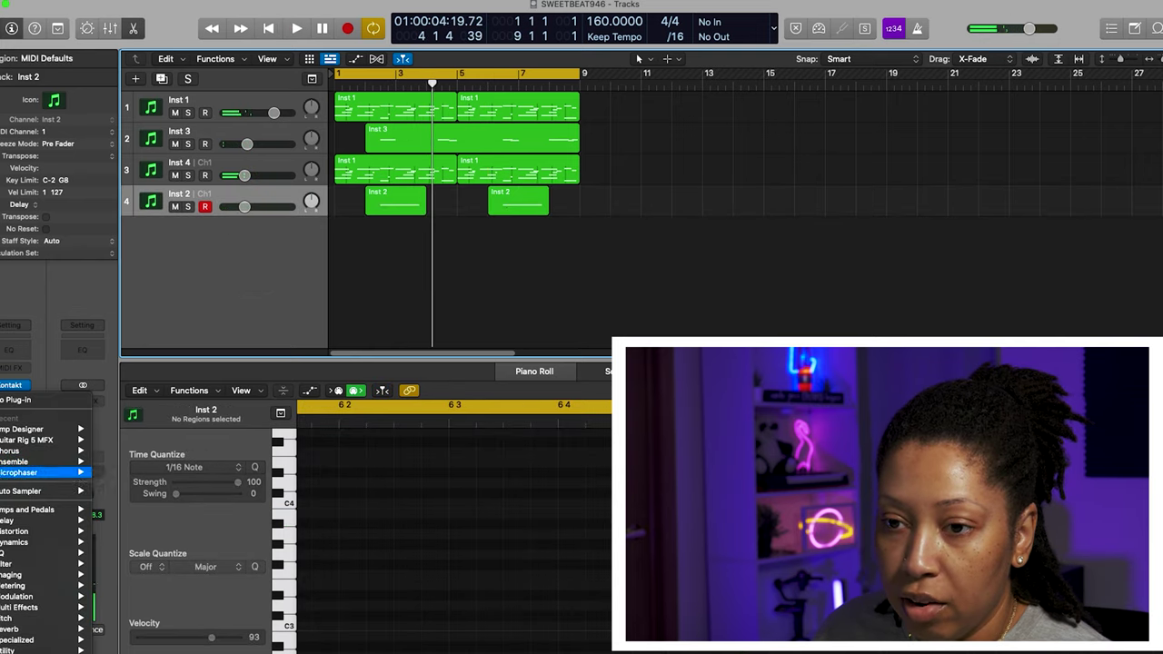
{"action": "mouse_move", "coordinate": [72, 519]}
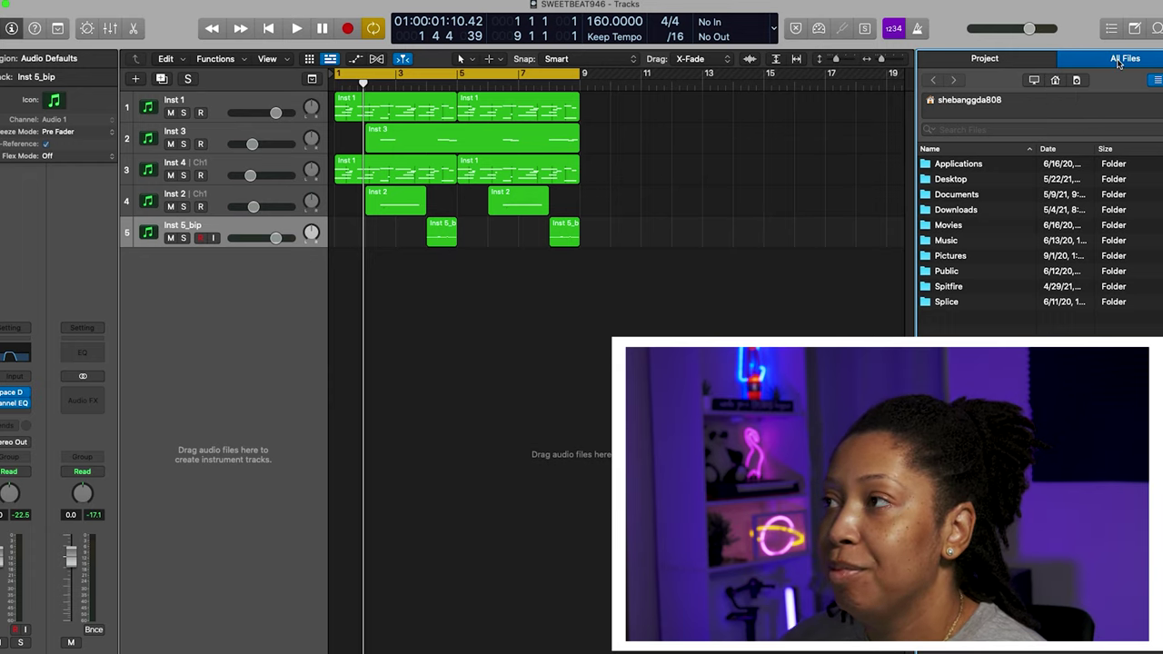
- Audition Inst 5_bip in the full loop and in solo, unsolo it, and show the computer's locations in the file browser
{"action": "left_click", "coordinate": [674, 246]}
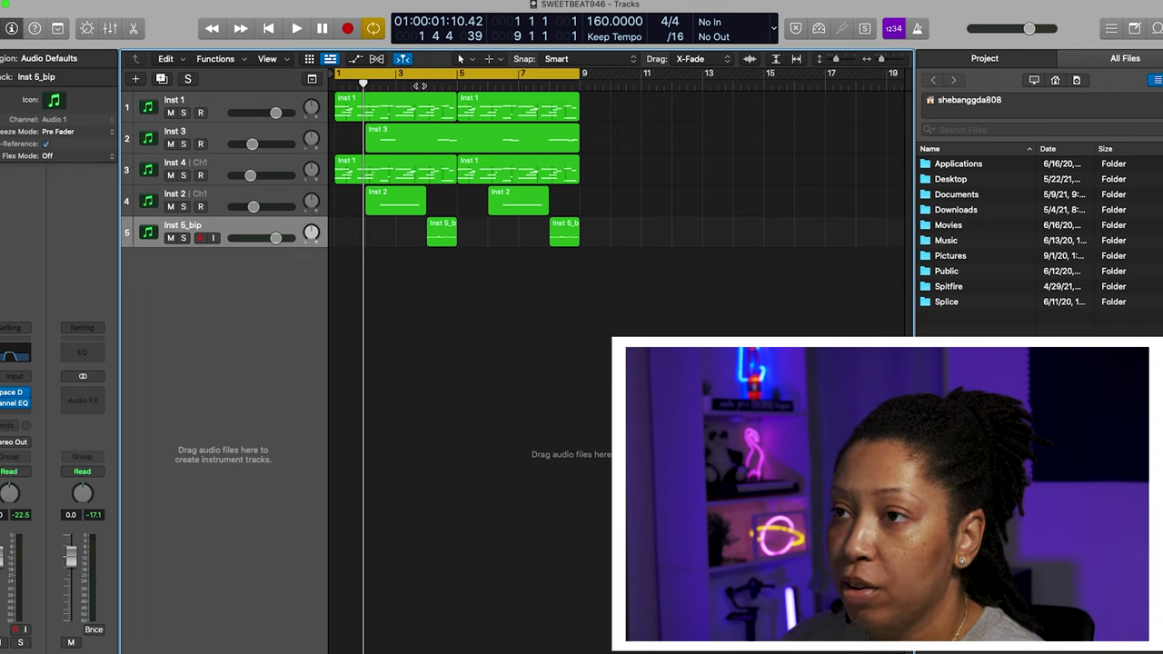
{"action": "key", "text": "space"}
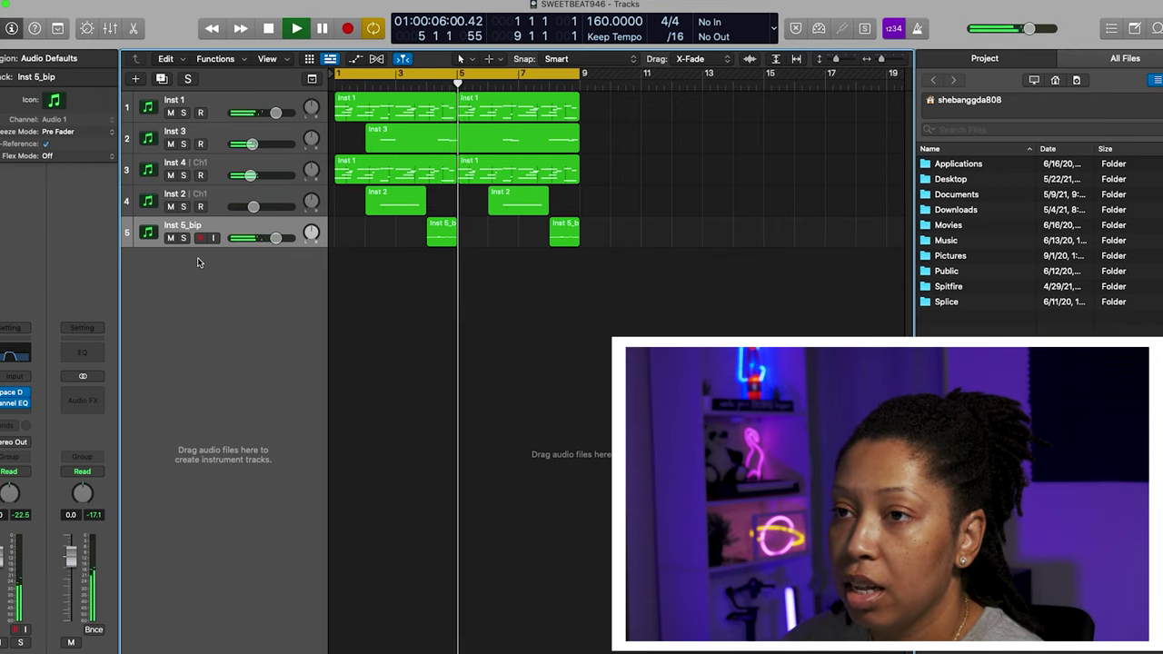
{"action": "left_click", "coordinate": [183, 238]}
{"action": "left_click", "coordinate": [422, 85]}
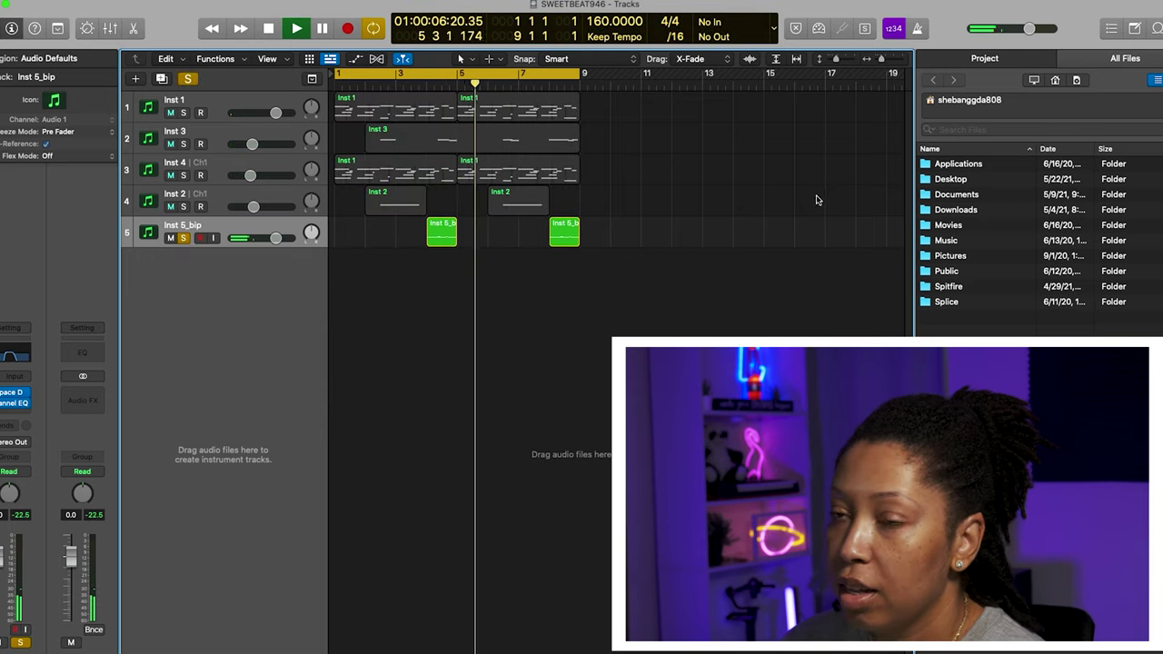
{"action": "key", "text": "space"}
{"action": "left_click", "coordinate": [184, 238]}
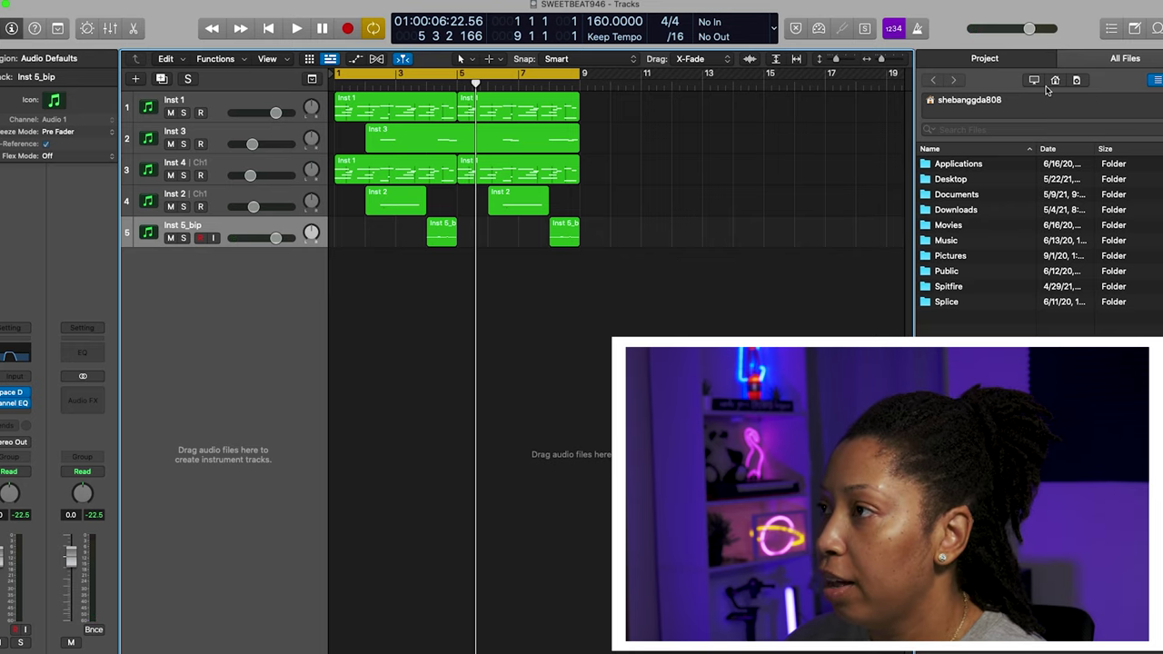
{"action": "left_click", "coordinate": [1036, 80]}
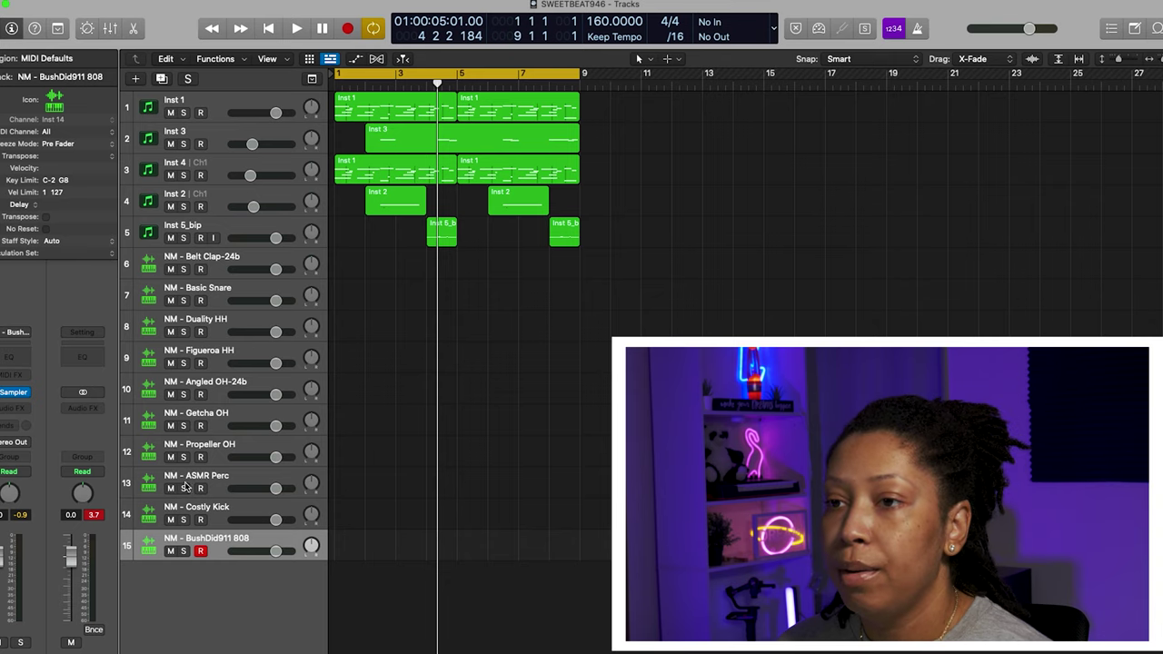
- Program the Belt Clap-24b pattern with hits on steps 9 and 25 only, and lower the track's volume during playback
{"action": "left_click", "coordinate": [215, 258]}
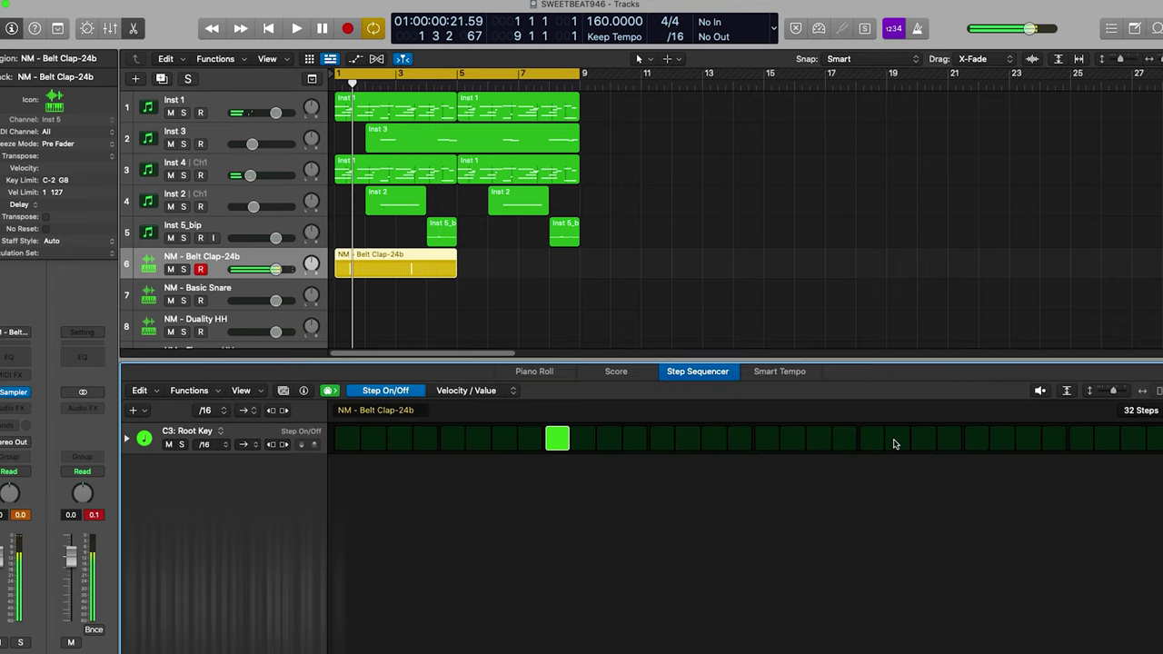
{"action": "left_click", "coordinate": [873, 442]}
{"action": "key", "text": "space"}
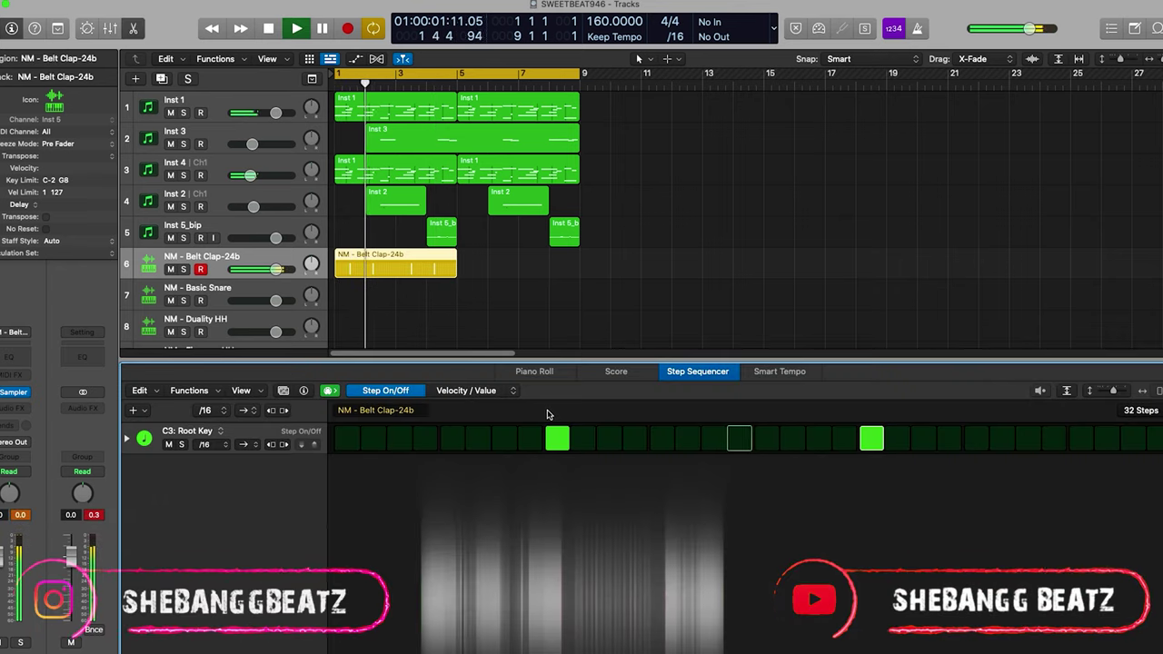
{"action": "key", "text": "space"}
{"action": "left_click", "coordinate": [975, 442]}
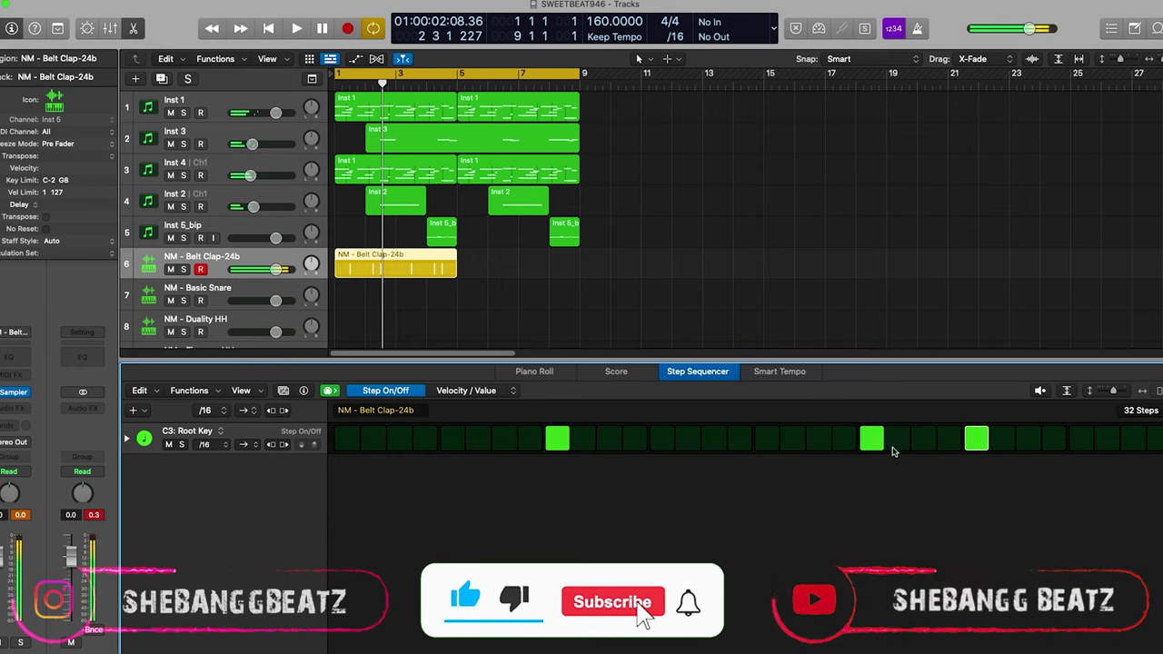
{"action": "left_click", "coordinate": [874, 443]}
{"action": "key", "text": "space"}
{"action": "mouse_move", "coordinate": [275, 269]}
{"action": "left_mouse_down"}
{"action": "mouse_move", "coordinate": [249, 269]}
{"action": "mouse_move", "coordinate": [259, 269]}
{"action": "left_mouse_up"}
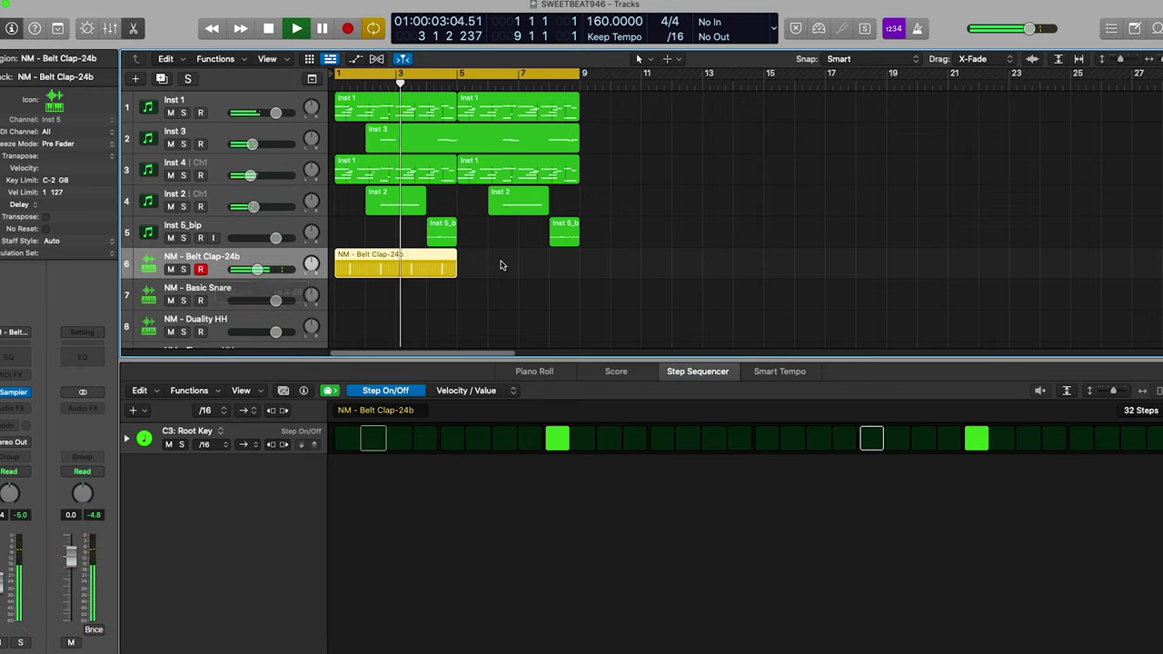
- Return to the project start and program a step pattern on the Basic Snare track with a hit on step 9
{"action": "left_click", "coordinate": [216, 293]}
{"action": "key", "text": "space"}
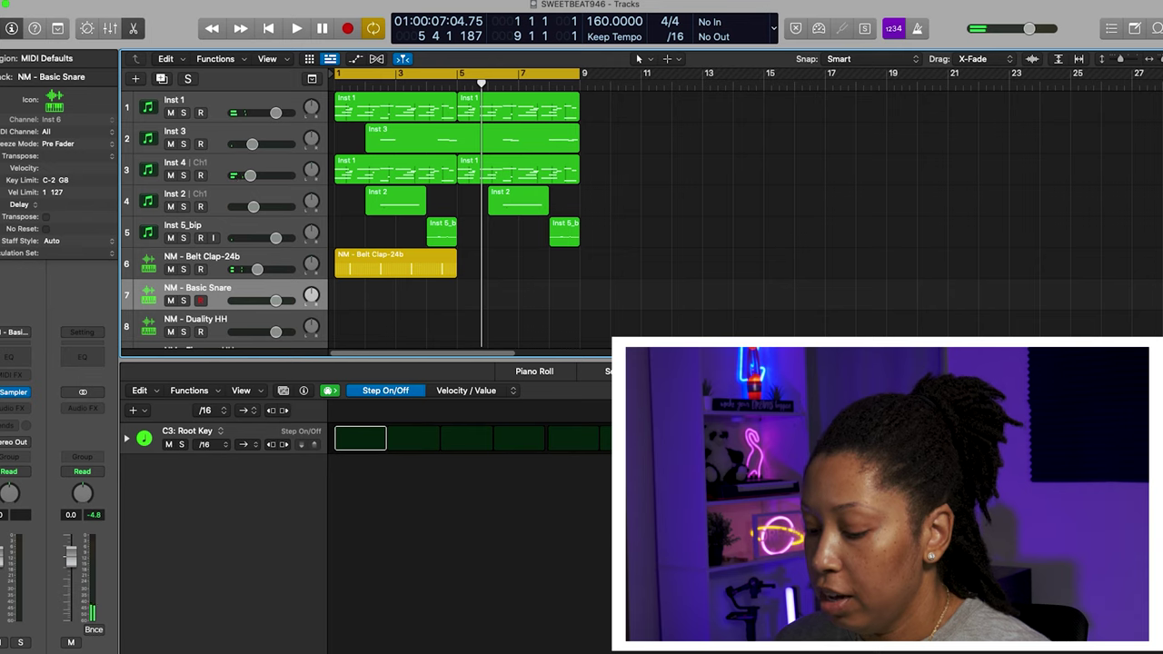
{"action": "key", "text": "Return"}
{"action": "key", "text": "Tab"}
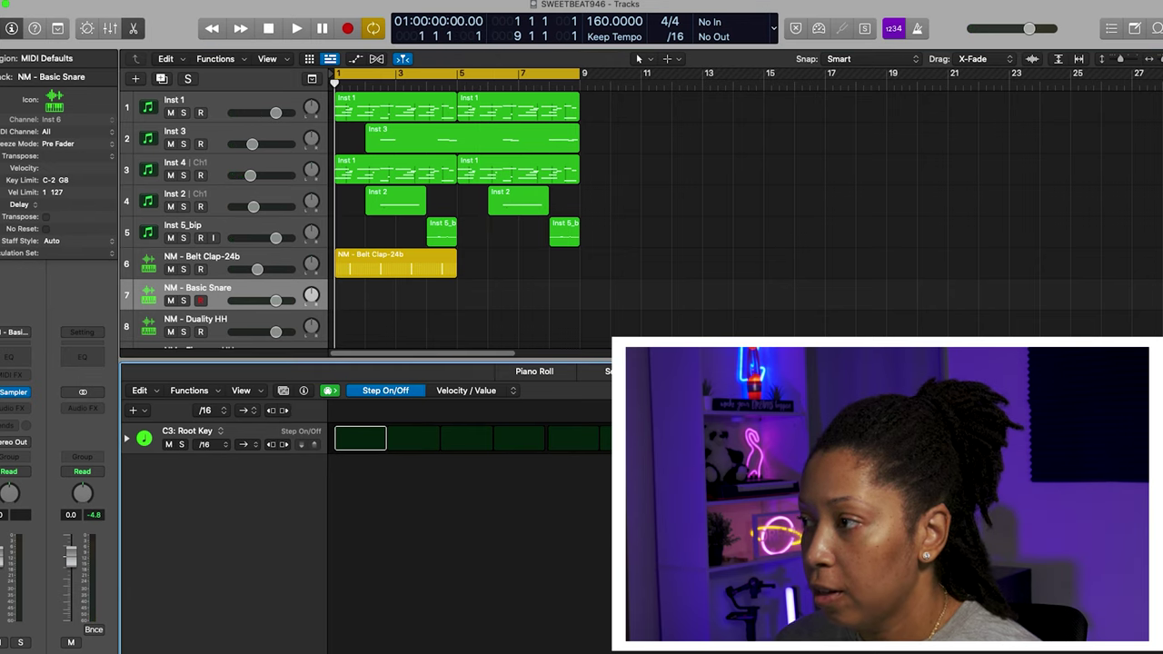
{"action": "left_click", "coordinate": [600, 428]}
{"action": "key", "text": "space"}
{"action": "left_click", "coordinate": [560, 440]}
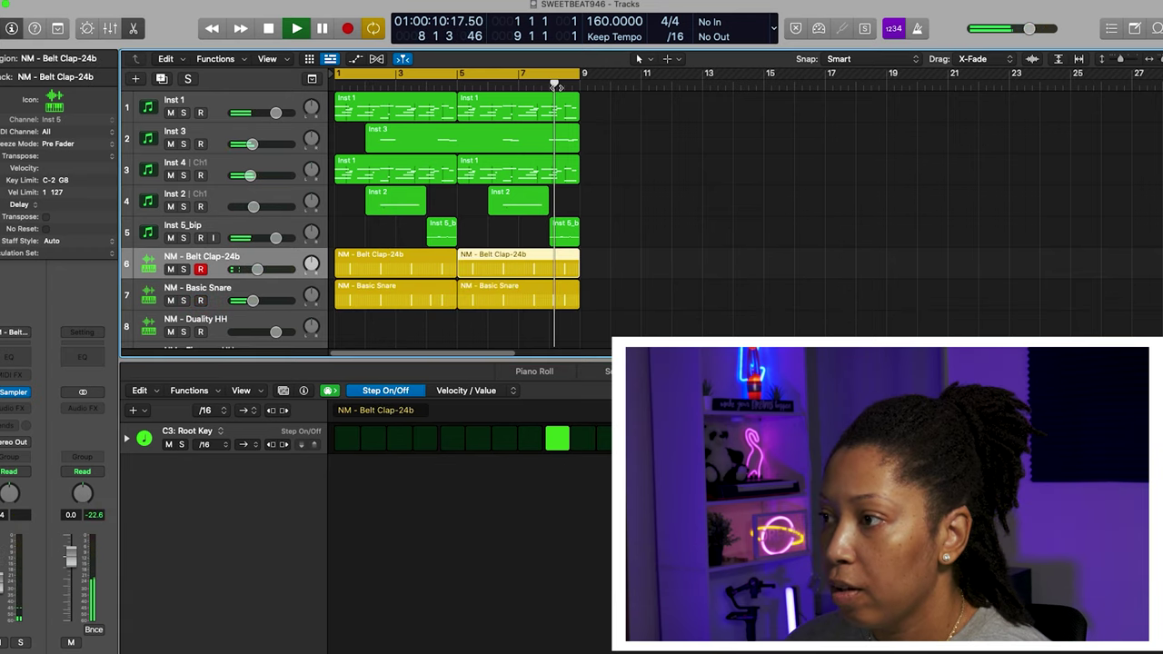
- Replay the loop from about bar 7, then expand the second Belt Clap-24b pattern's Root Key row and change its Gate subrow parameter
{"action": "key", "text": "space"}
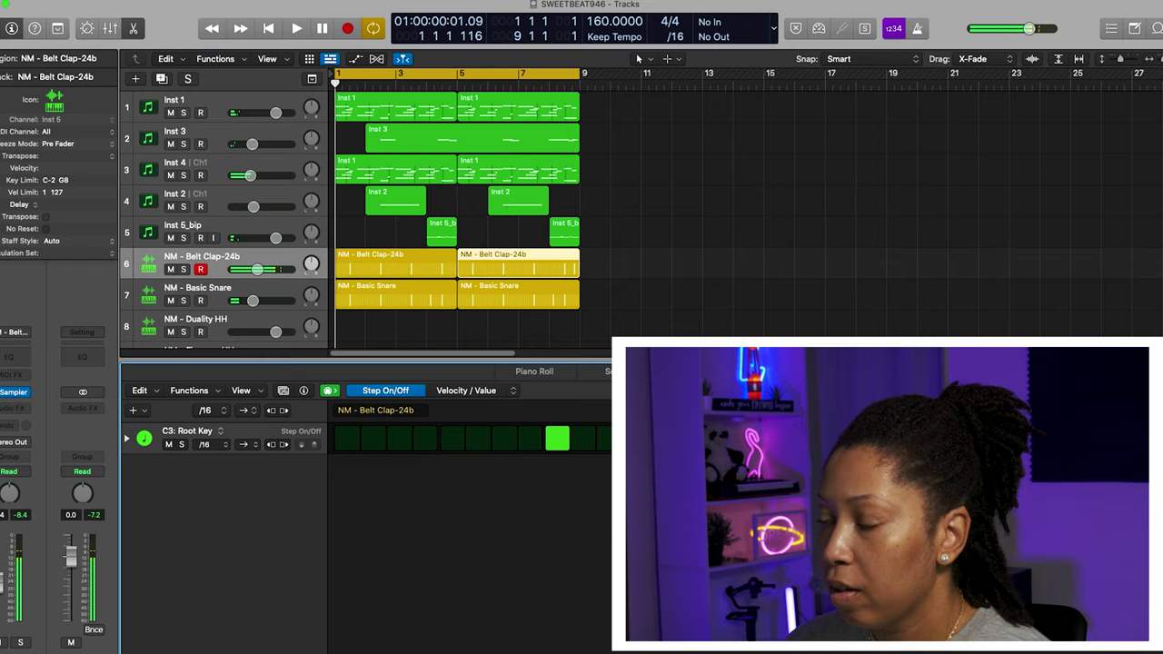
{"action": "double_click", "coordinate": [524, 89]}
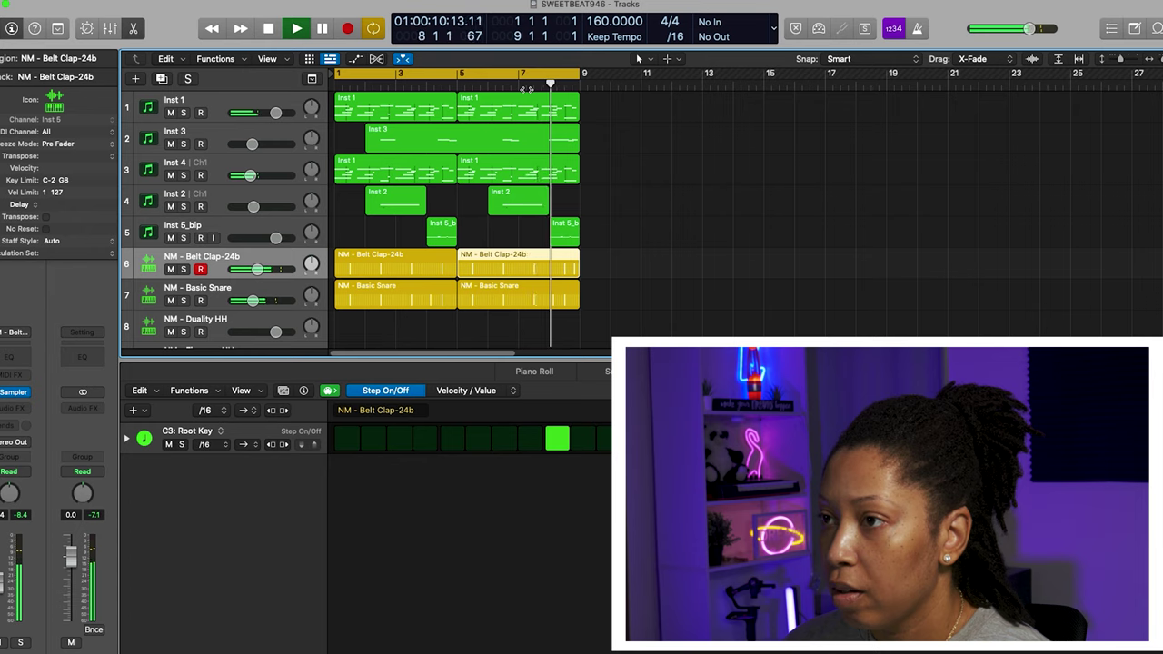
{"action": "key", "text": "space"}
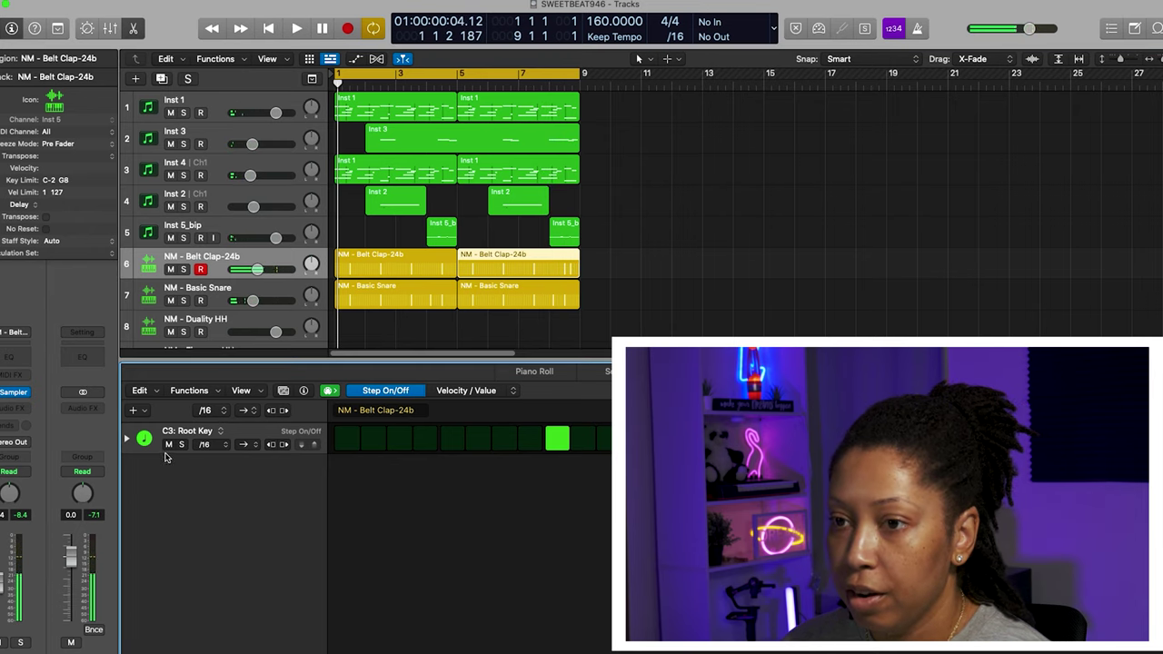
{"action": "left_click", "coordinate": [126, 438]}
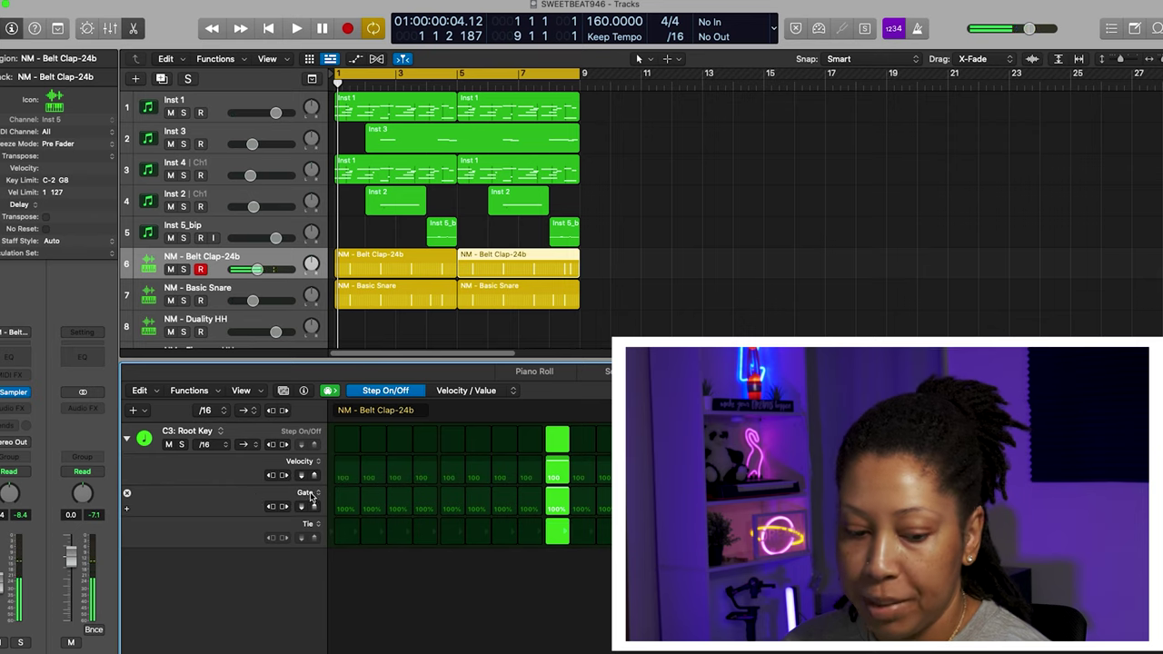
{"action": "left_click", "coordinate": [307, 492]}
{"action": "left_click", "coordinate": [314, 514]}
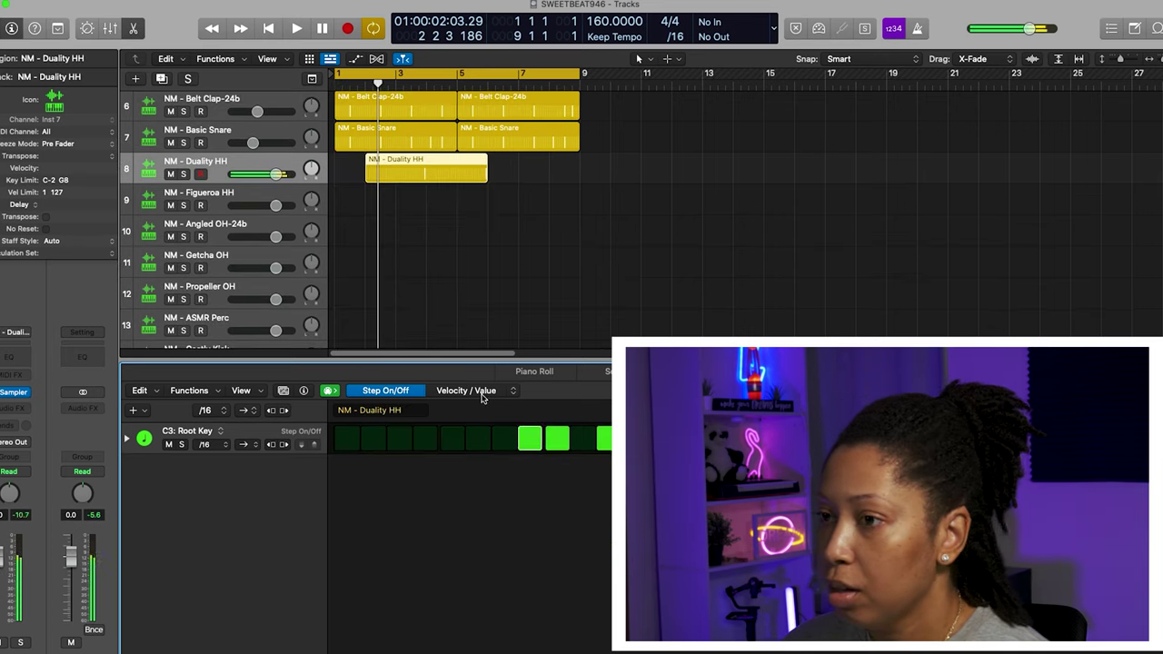
- Move the Duality HH pattern region to start at bar 1 and play it back with the clap and snare
{"action": "key", "text": "space"}
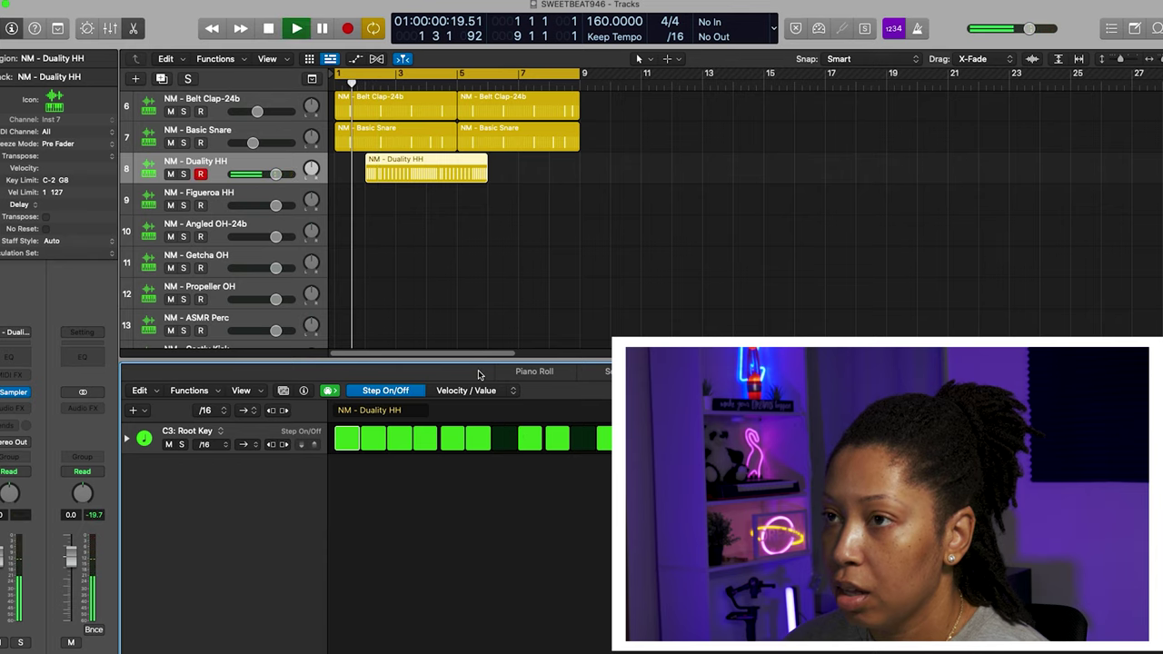
{"action": "key", "text": "space"}
{"action": "left_click_drag", "start_coordinate": [422, 167], "coordinate": [374, 167]}
{"action": "key", "text": "space"}
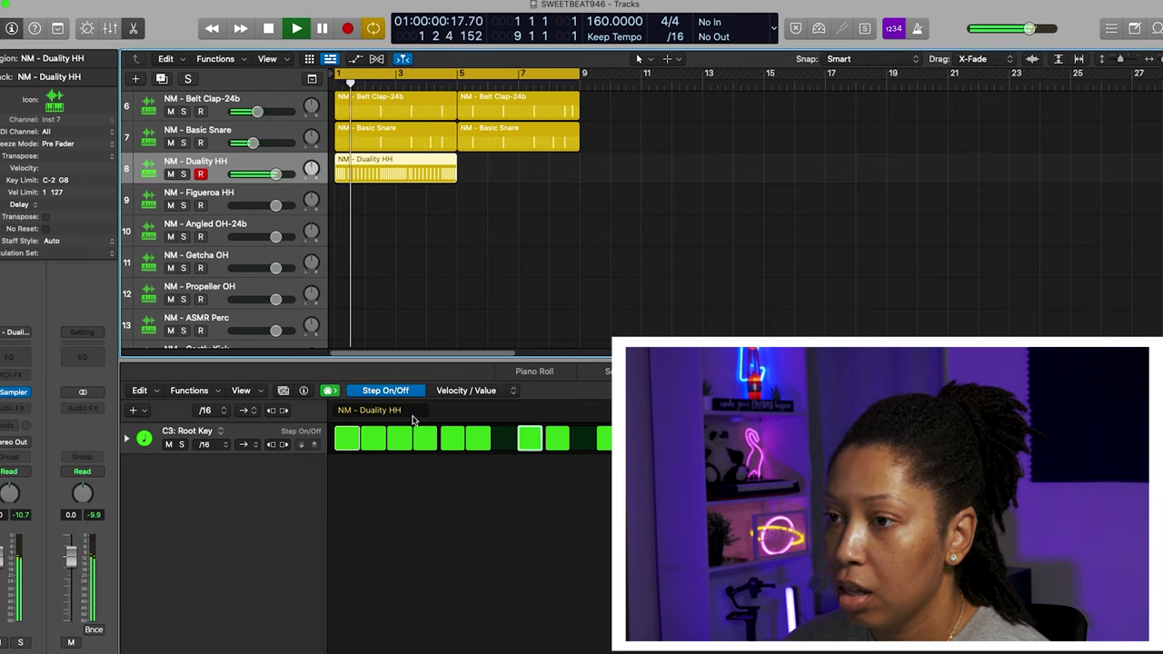
- Rewrite the Duality HH pattern with hits on every other step and check it in playback
{"action": "mouse_move", "coordinate": [1136, 438]}
{"action": "left_mouse_down"}
{"action": "mouse_move", "coordinate": [818, 438]}
{"action": "mouse_move", "coordinate": [398, 403]}
{"action": "left_mouse_up"}
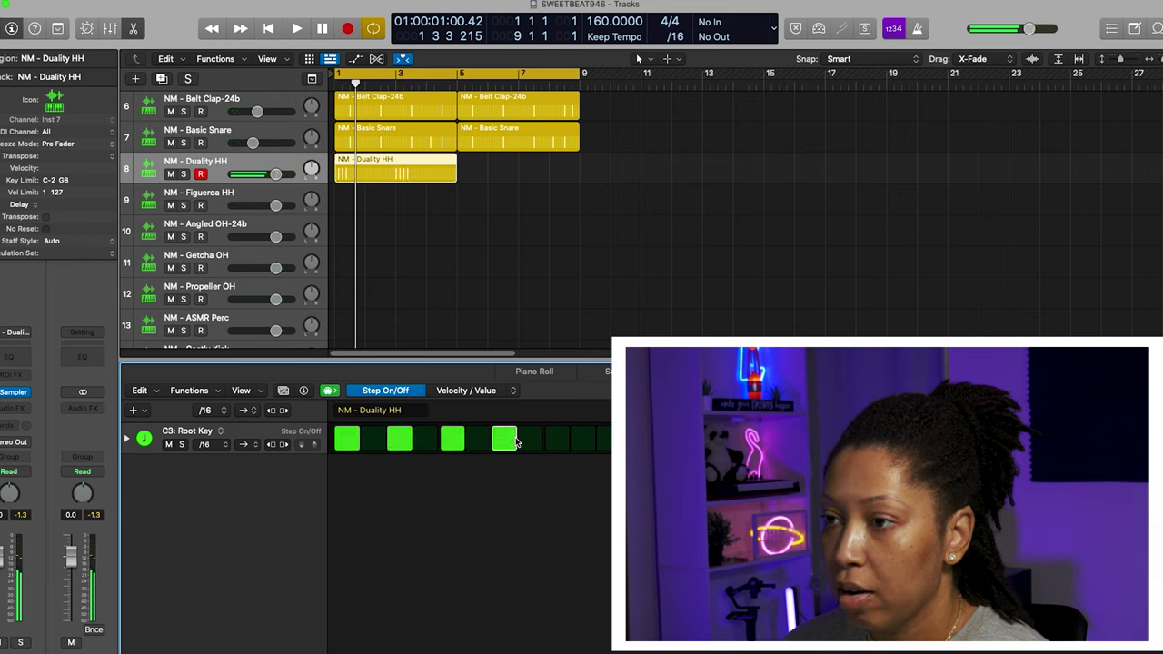
{"action": "left_click_drag", "start_coordinate": [516, 442], "coordinate": [604, 440]}
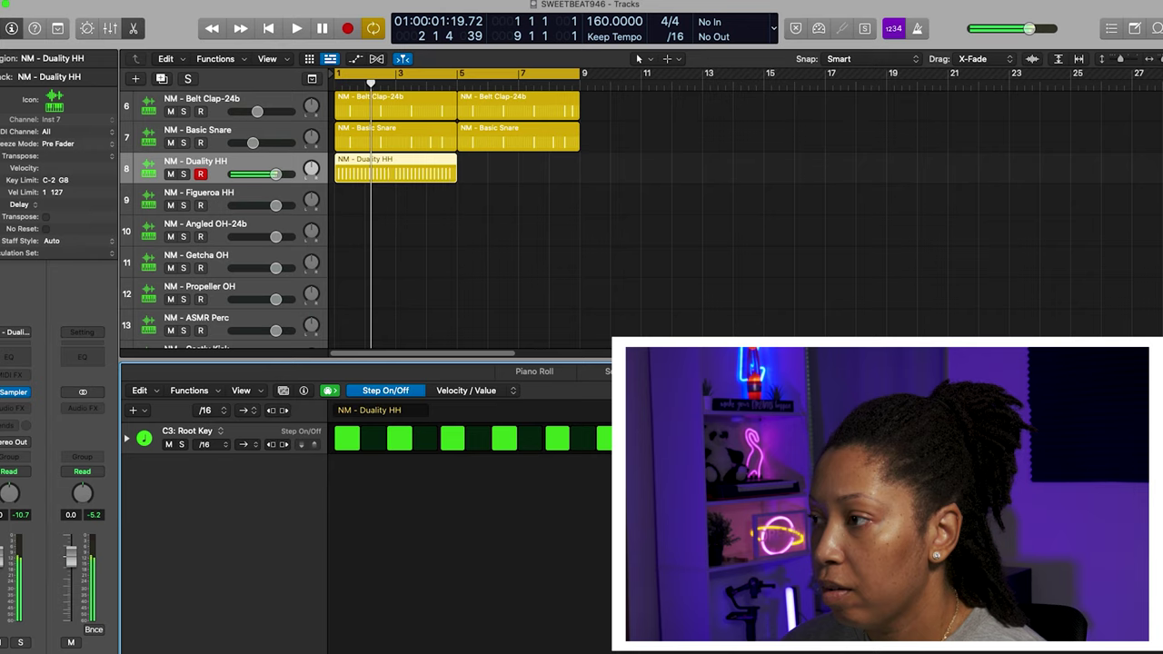
{"action": "key", "text": "space"}
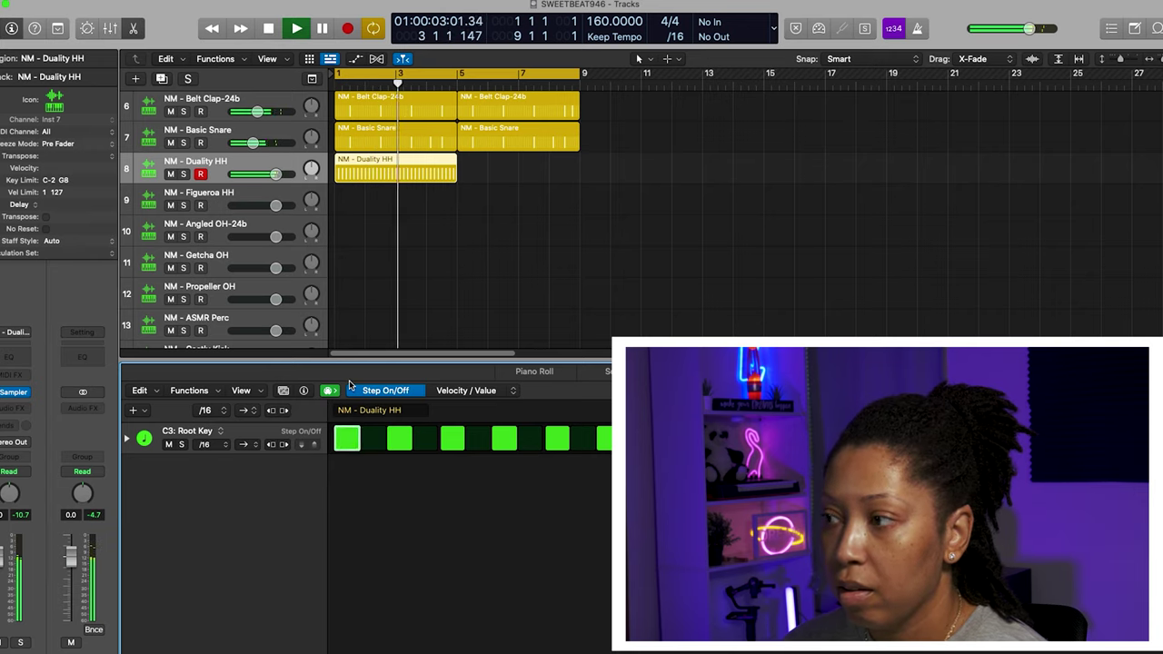
{"action": "key", "text": "space"}
{"action": "key", "text": "space"}
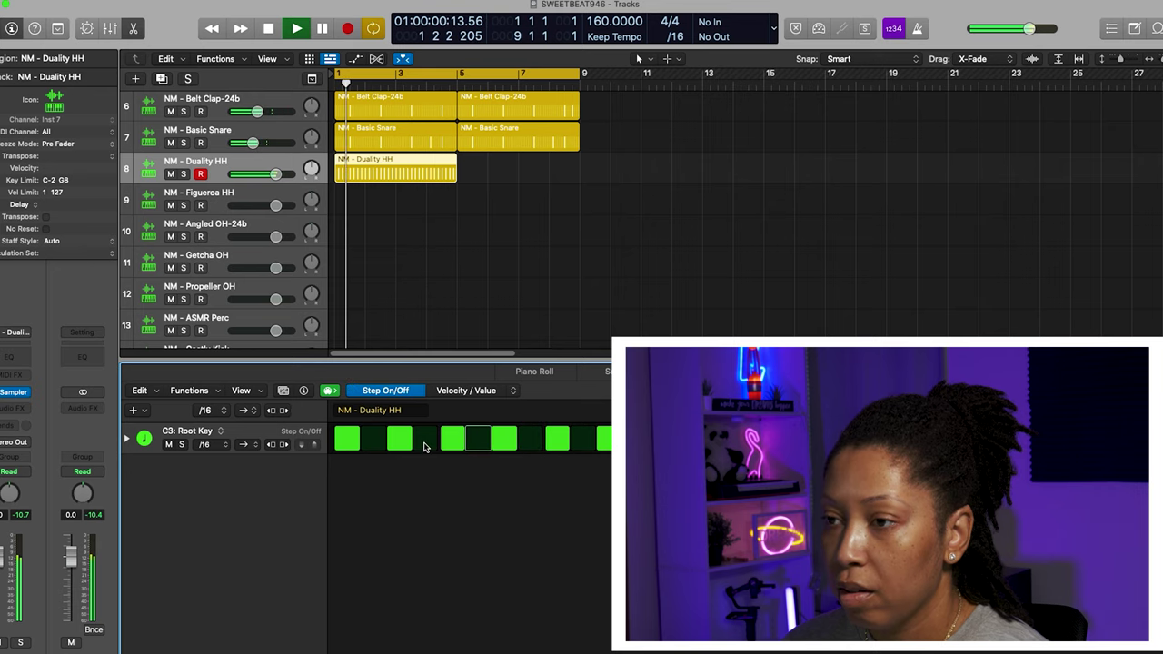
{"action": "key", "text": "space"}
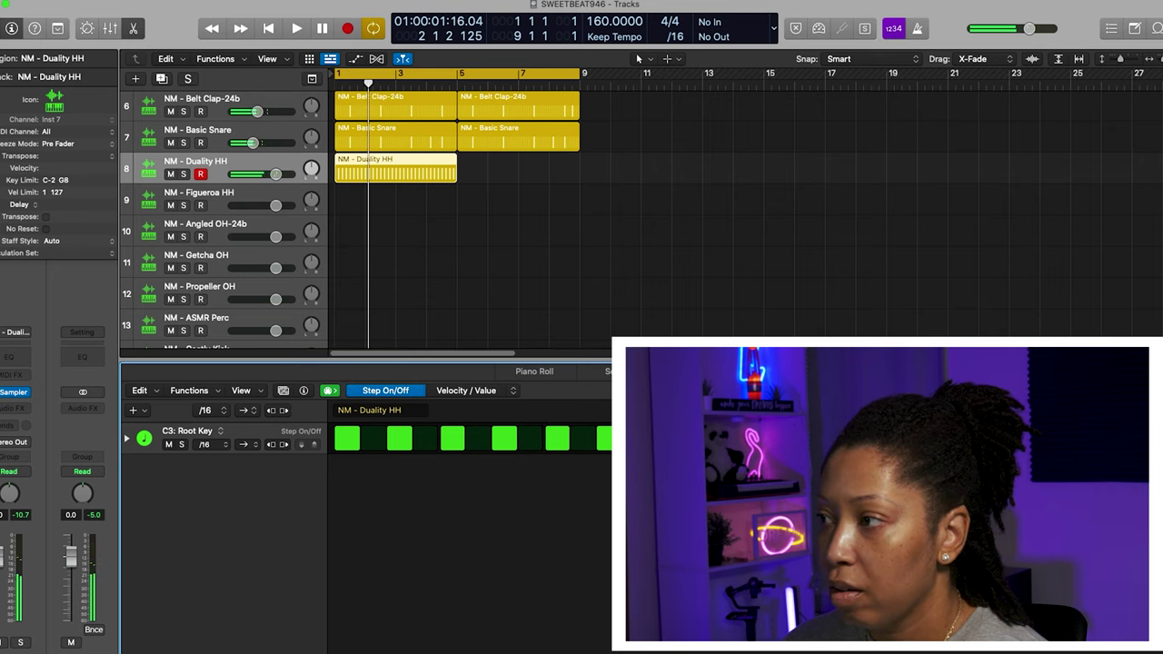
- Program the Figueroa HH pattern with a hit on step 5 and switch its Gate subrow to Note Repeat
{"action": "left_click", "coordinate": [448, 422]}
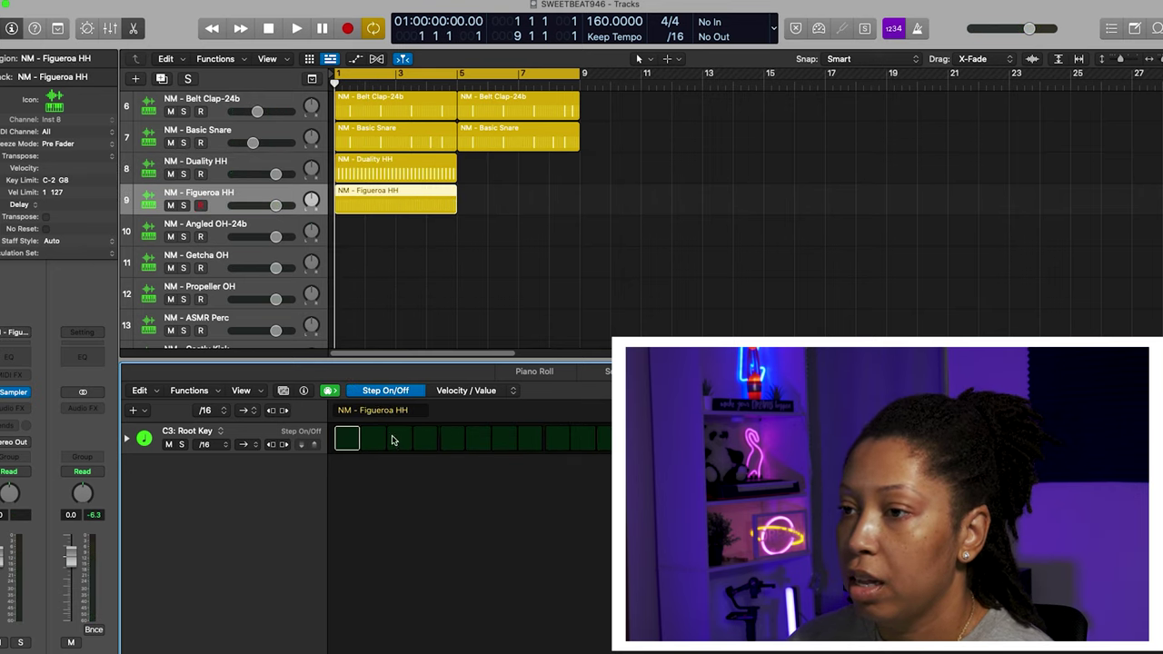
{"action": "key", "text": "space"}
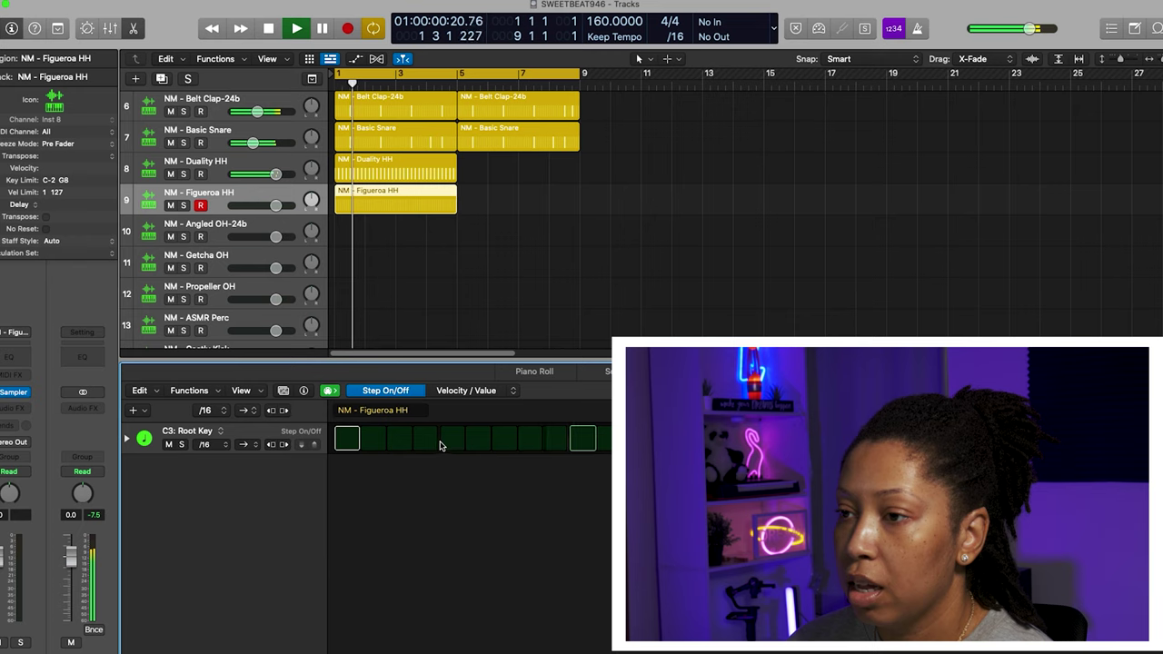
{"action": "left_click", "coordinate": [445, 441]}
{"action": "left_click", "coordinate": [127, 439]}
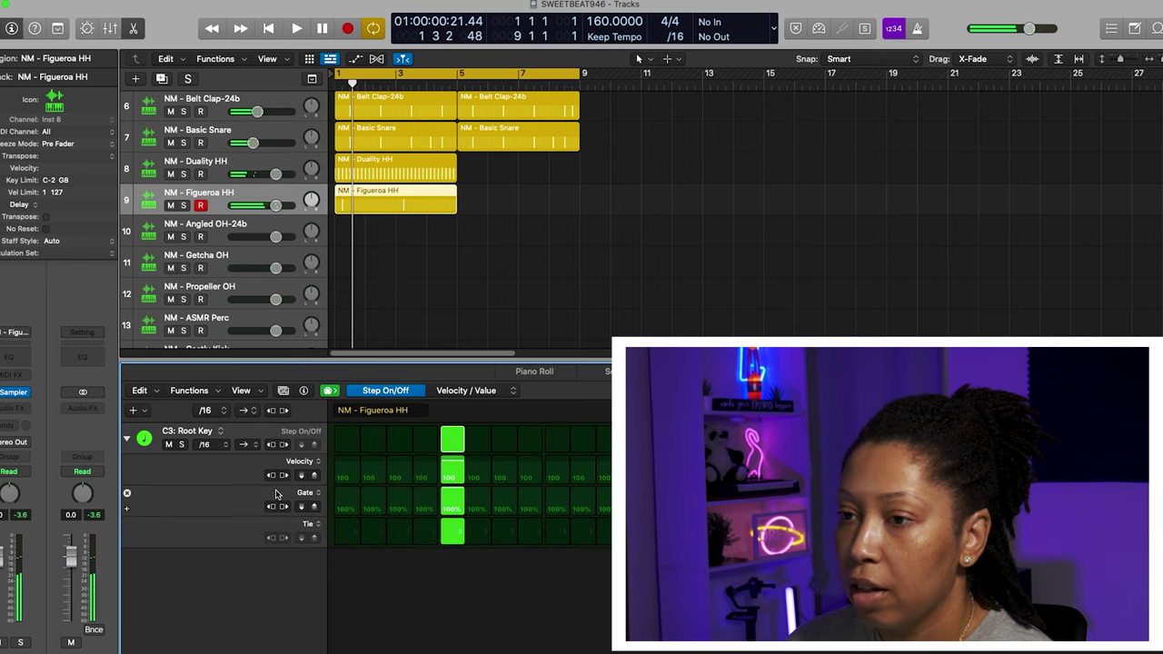
{"action": "left_click", "coordinate": [307, 493]}
{"action": "left_click", "coordinate": [314, 525]}
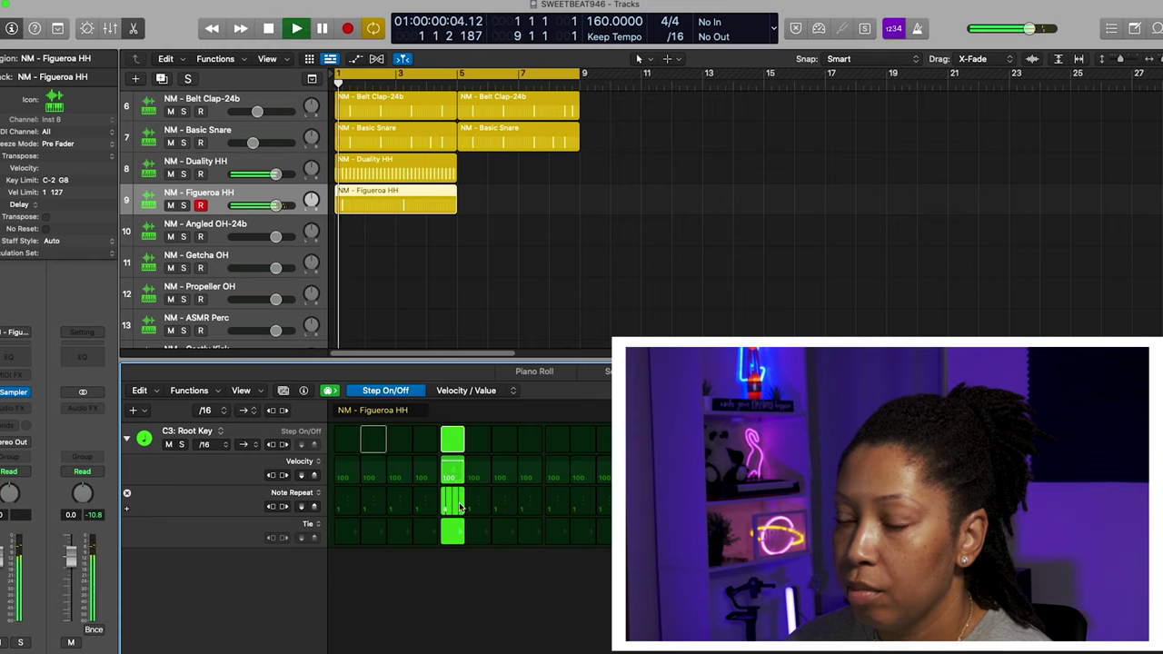
- Try the Figueroa HH hit on step 4 instead of step 5 with a Note Repeat of 5 and check it in playback
{"action": "left_click", "coordinate": [425, 440]}
{"action": "left_click", "coordinate": [452, 440]}
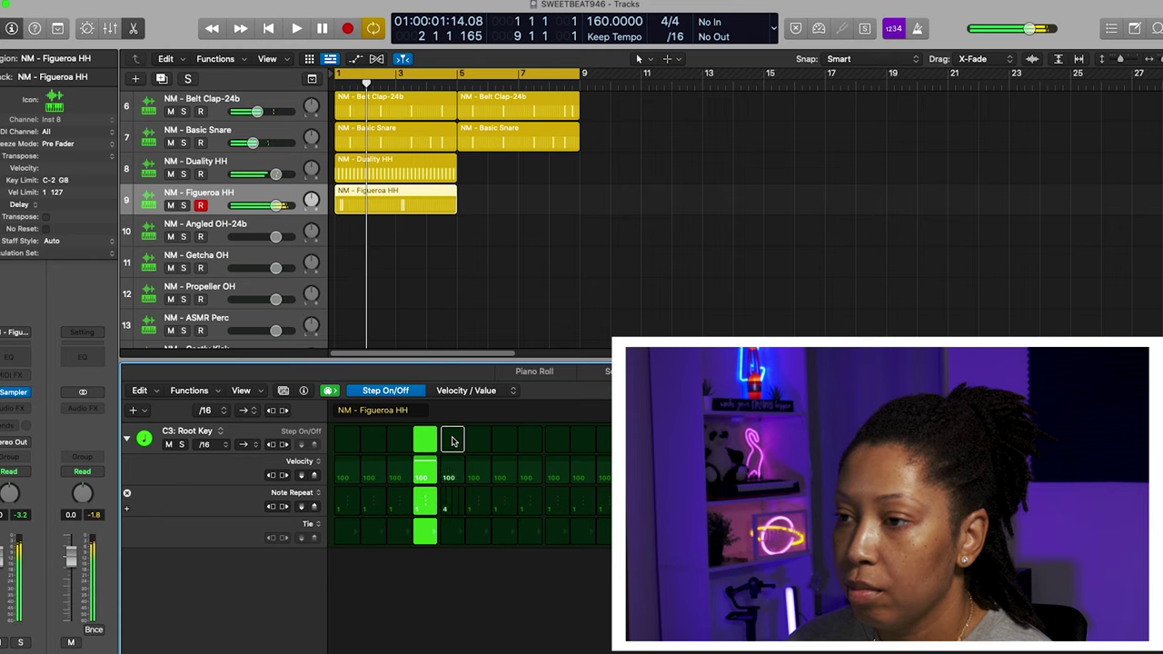
{"action": "key", "text": "space"}
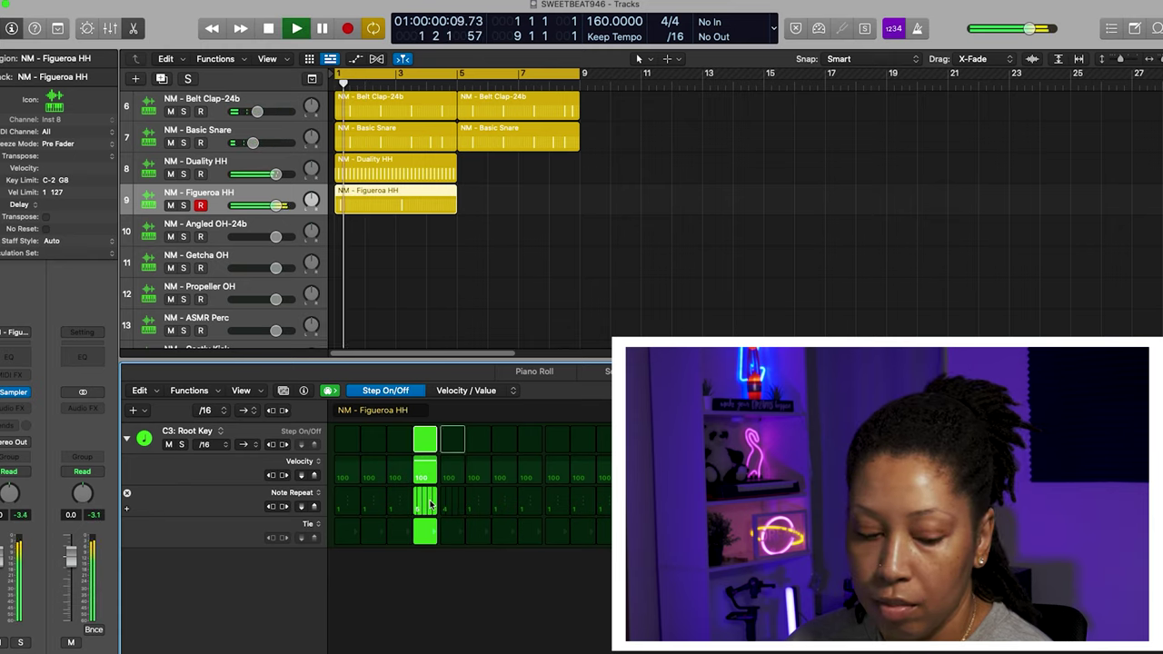
{"action": "left_click", "coordinate": [425, 440]}
{"action": "key", "text": "space"}
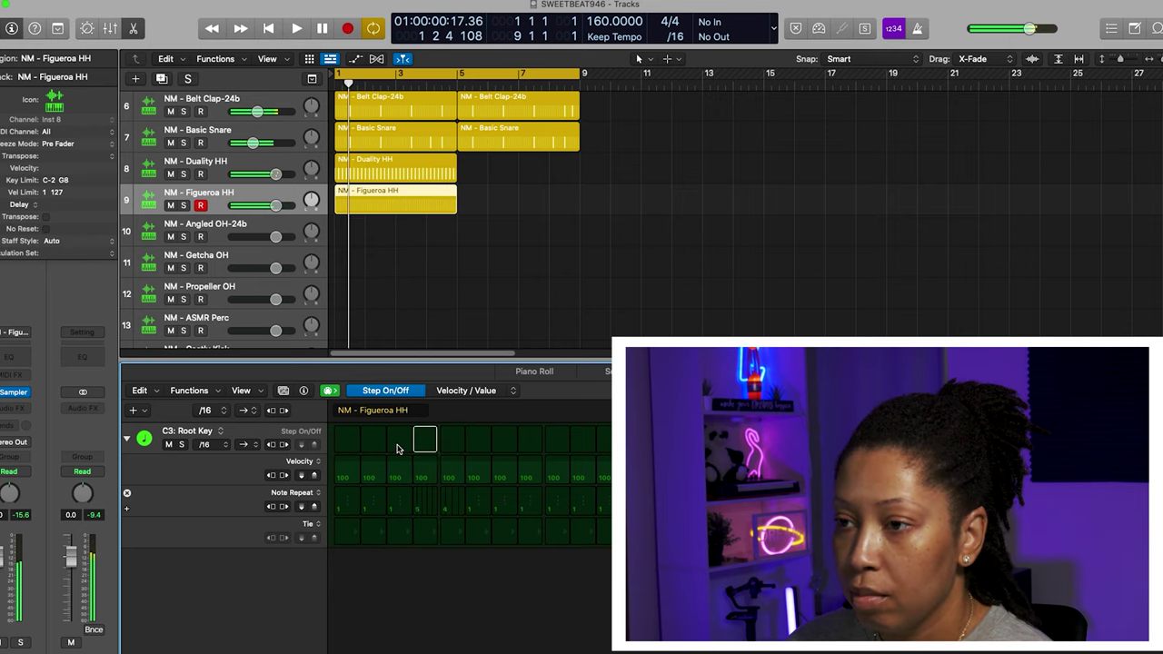
- Place the Figueroa HH hit on step 3 with a Note Repeat of 6 and check it in playback
{"action": "left_click", "coordinate": [399, 442]}
{"action": "key", "text": "space"}
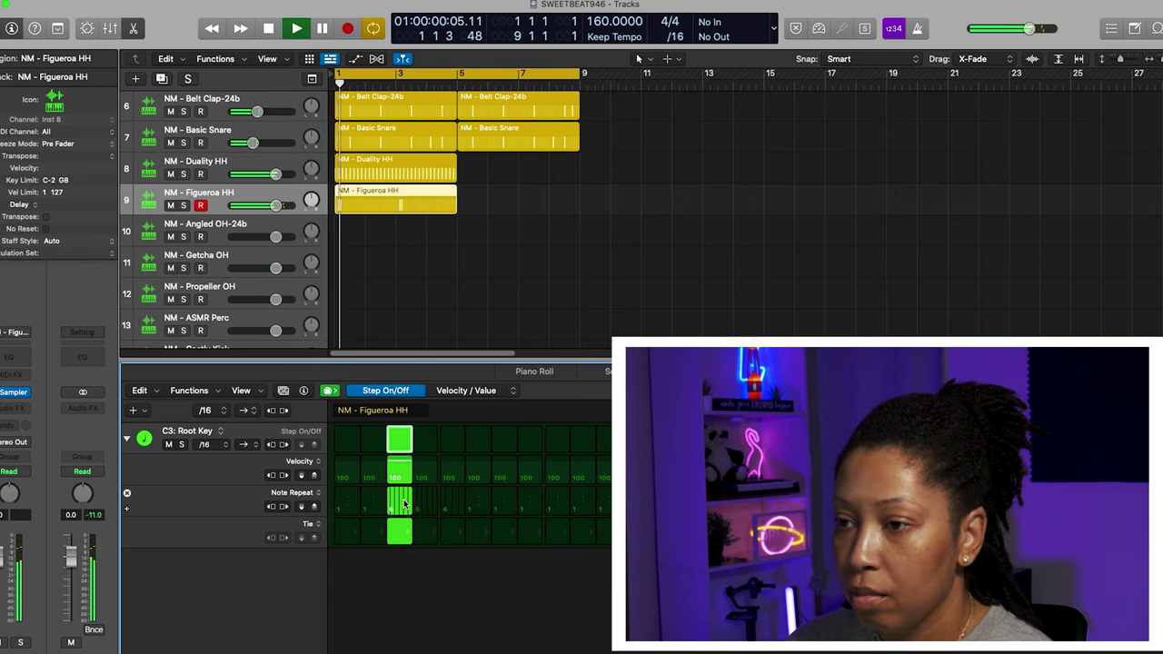
{"action": "key", "text": "space"}
- Try the Figueroa HH hit on step 1 with a Note Repeat of 5 and listen to it in playback
{"action": "left_click", "coordinate": [399, 440]}
{"action": "left_click", "coordinate": [346, 440]}
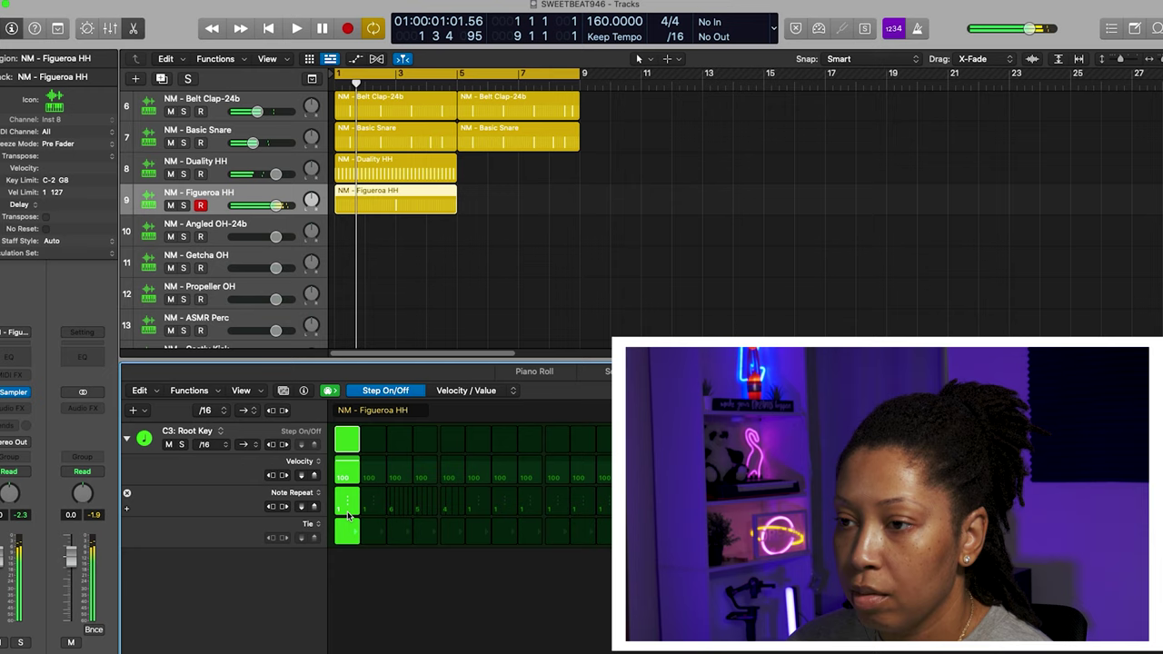
{"action": "key", "text": "space"}
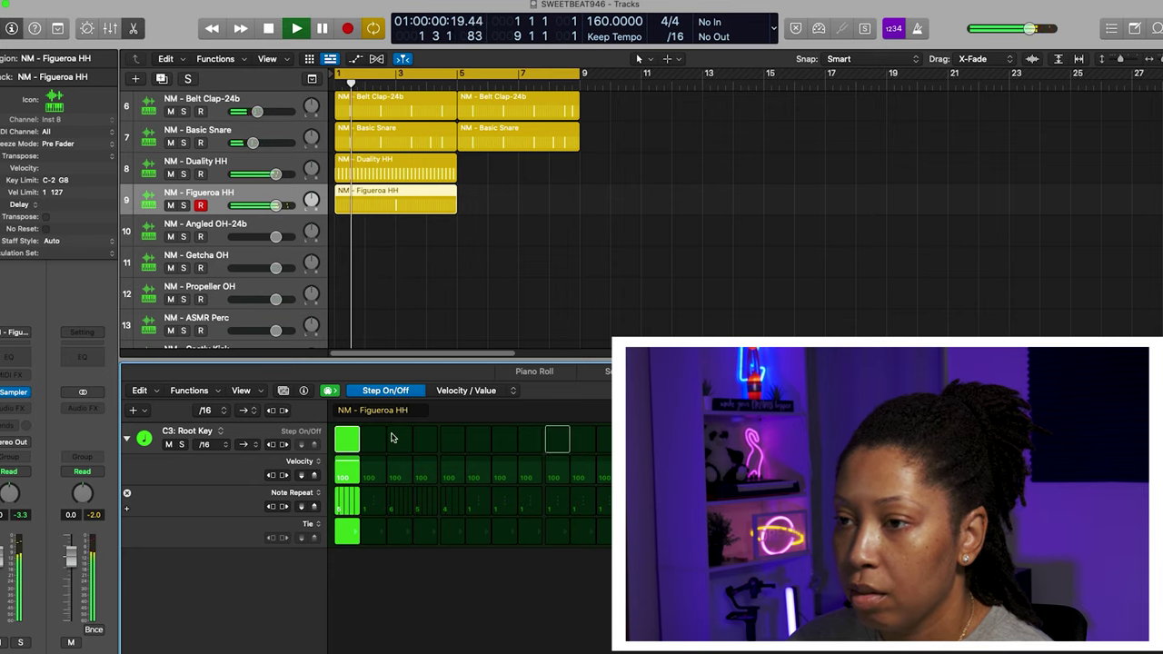
{"action": "left_click", "coordinate": [349, 442]}
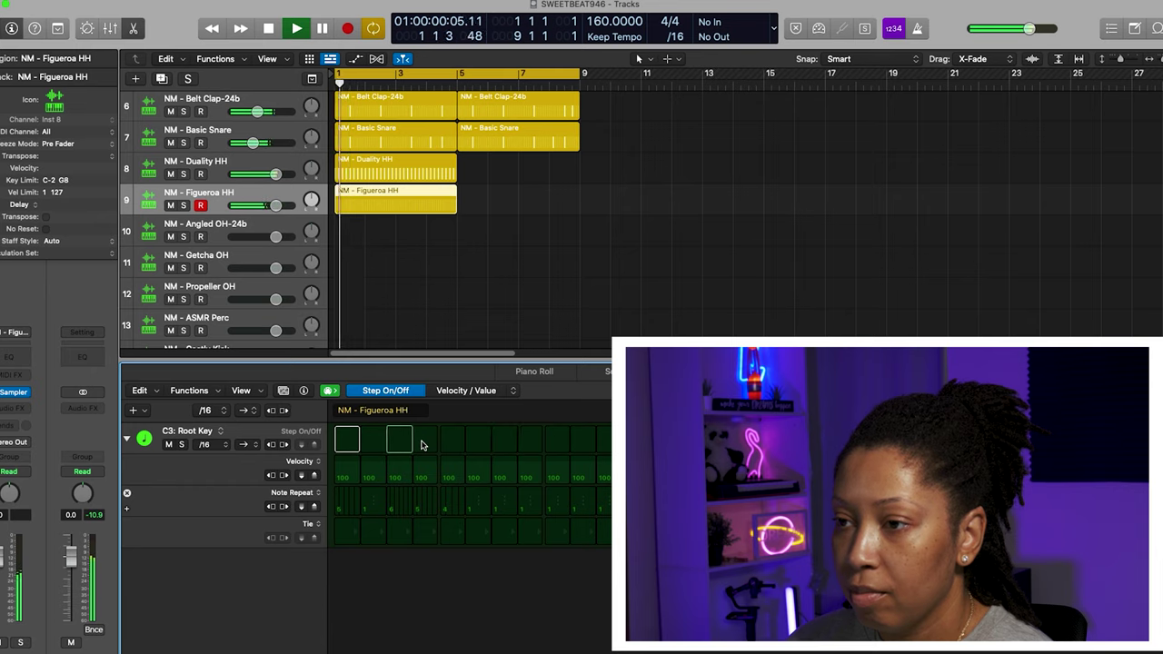
- Return the Figueroa HH hit to step 3, add more hits further along the pattern and check it with the other drums
{"action": "left_click", "coordinate": [405, 442]}
{"action": "key", "text": "space"}
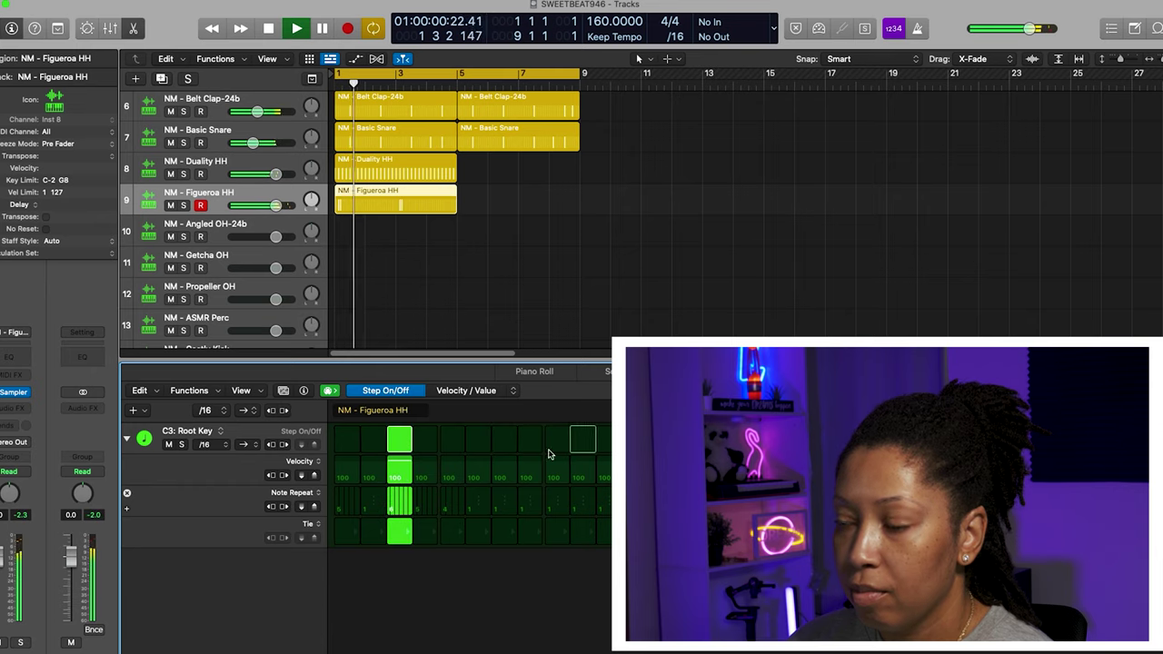
{"action": "key", "text": "space"}
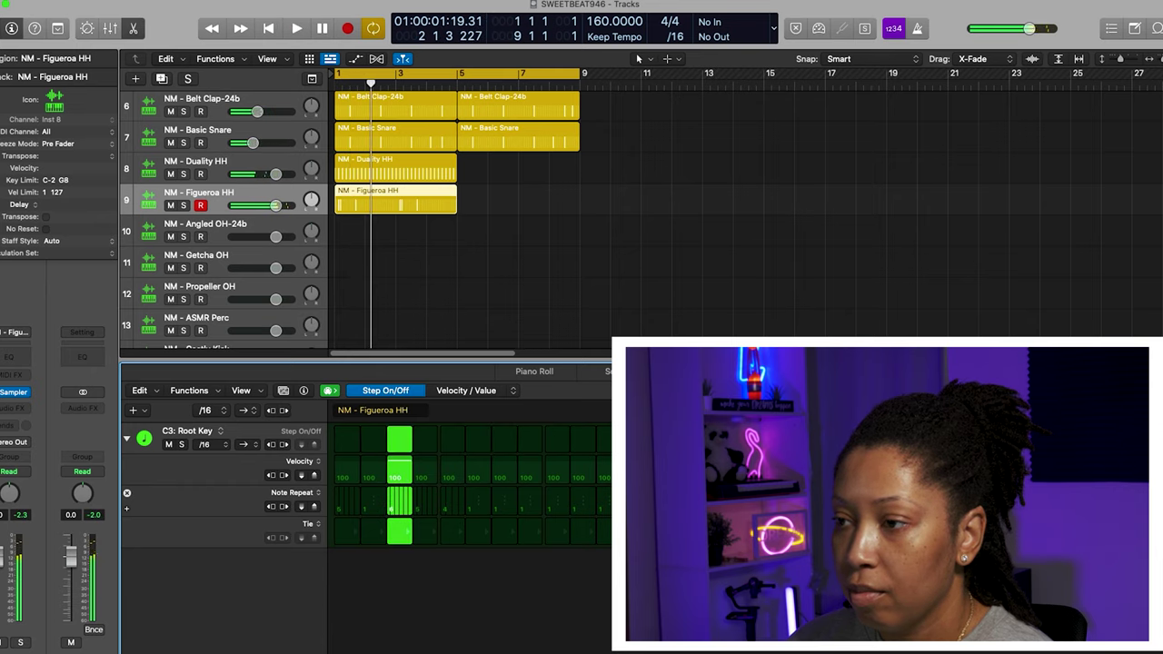
{"action": "left_click", "coordinate": [527, 229]}
{"action": "key", "text": "space"}
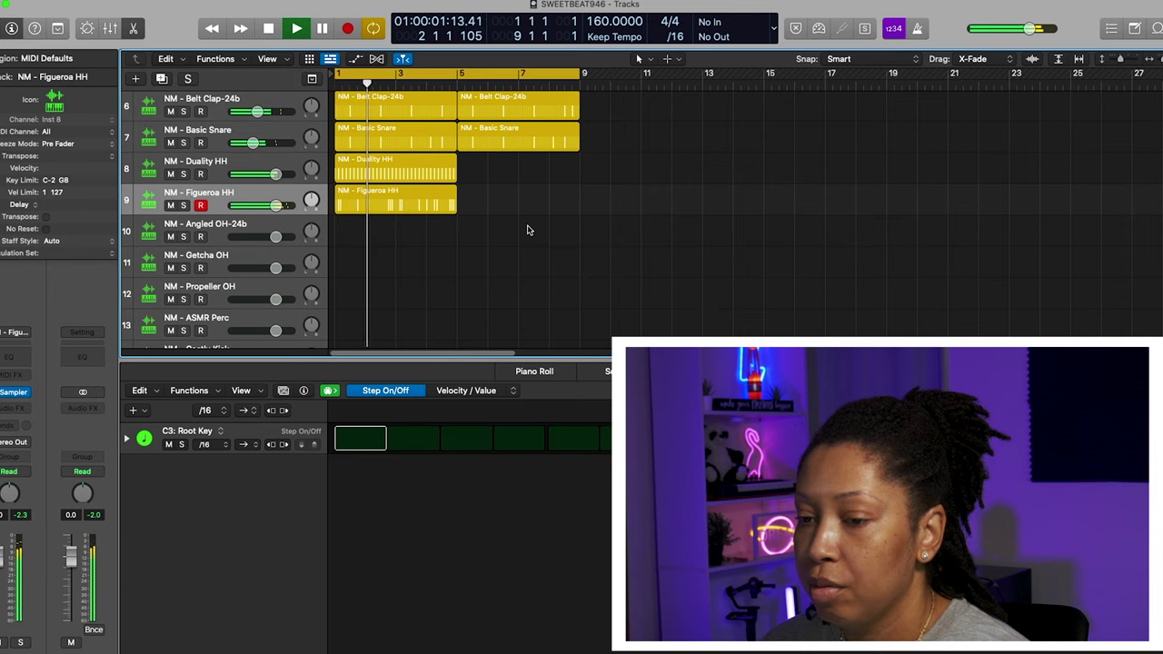
{"action": "key", "text": "space"}
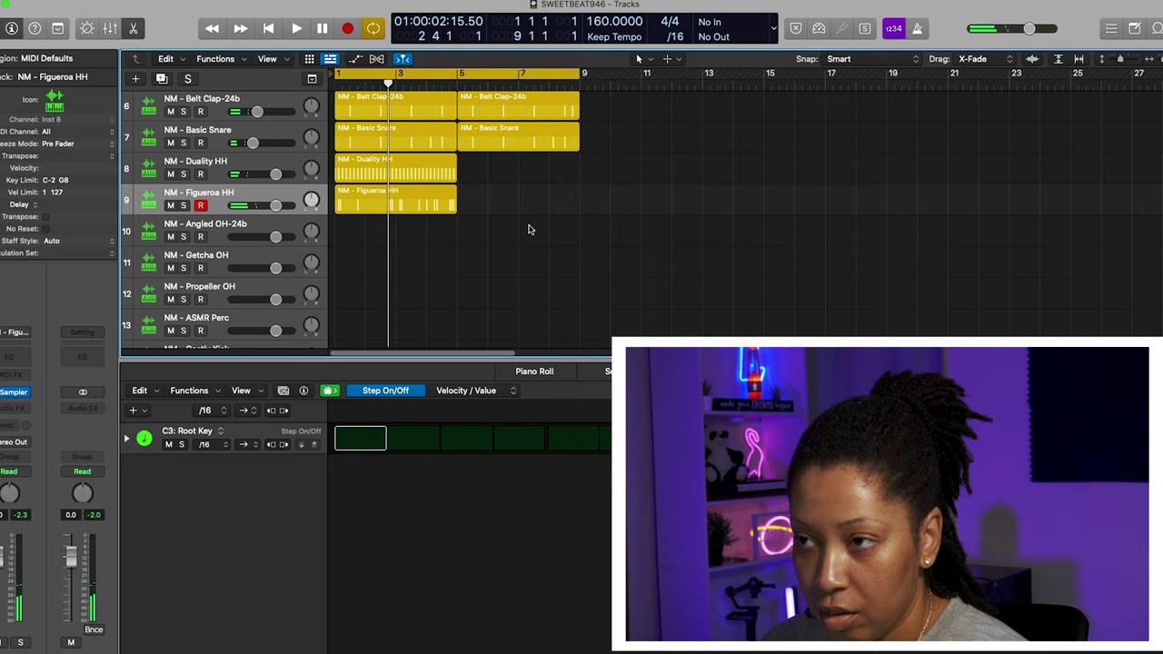
- Set the Note Repeat of step 10 in the Duality HH pattern to 2 and check it in playback
{"action": "key", "text": "space"}
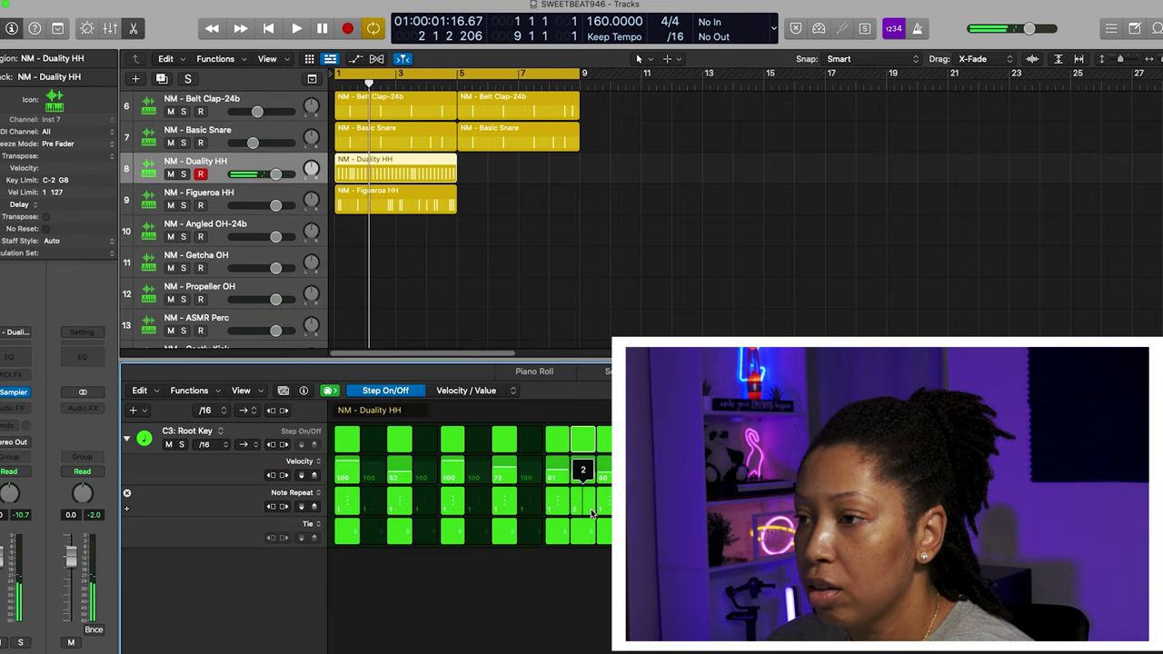
{"action": "key", "text": "space"}
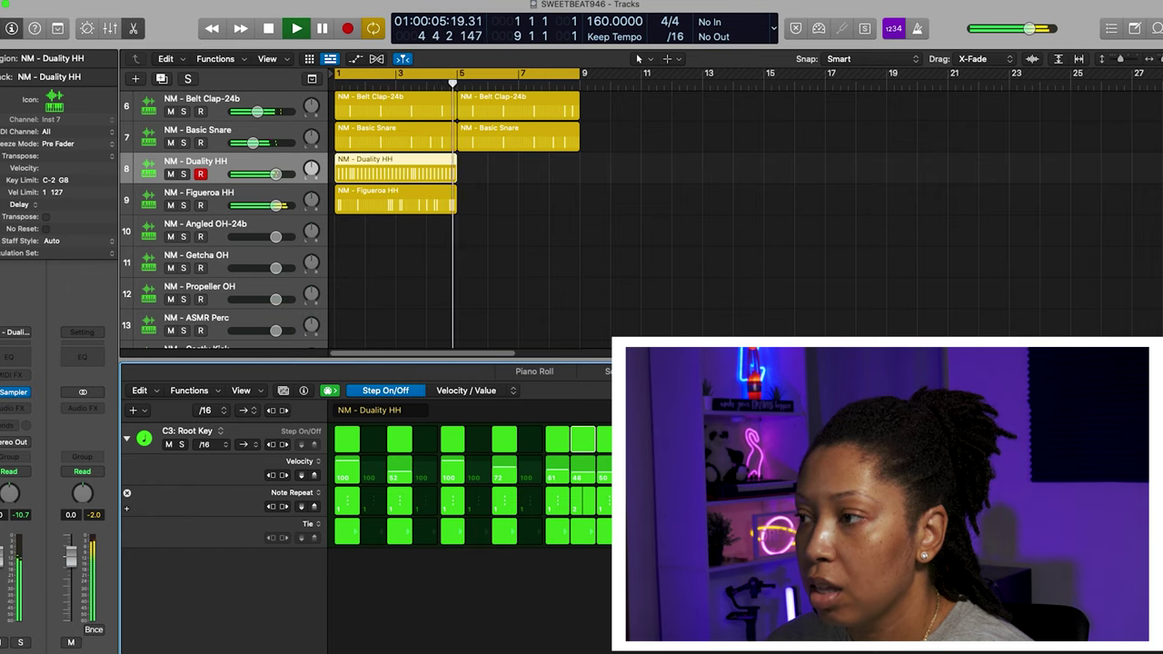
{"action": "key", "text": "space"}
- Set the velocity of step 3 in the Figueroa HH pattern to 62, lower the track's volume and replay the loop
{"action": "left_click", "coordinate": [405, 476]}
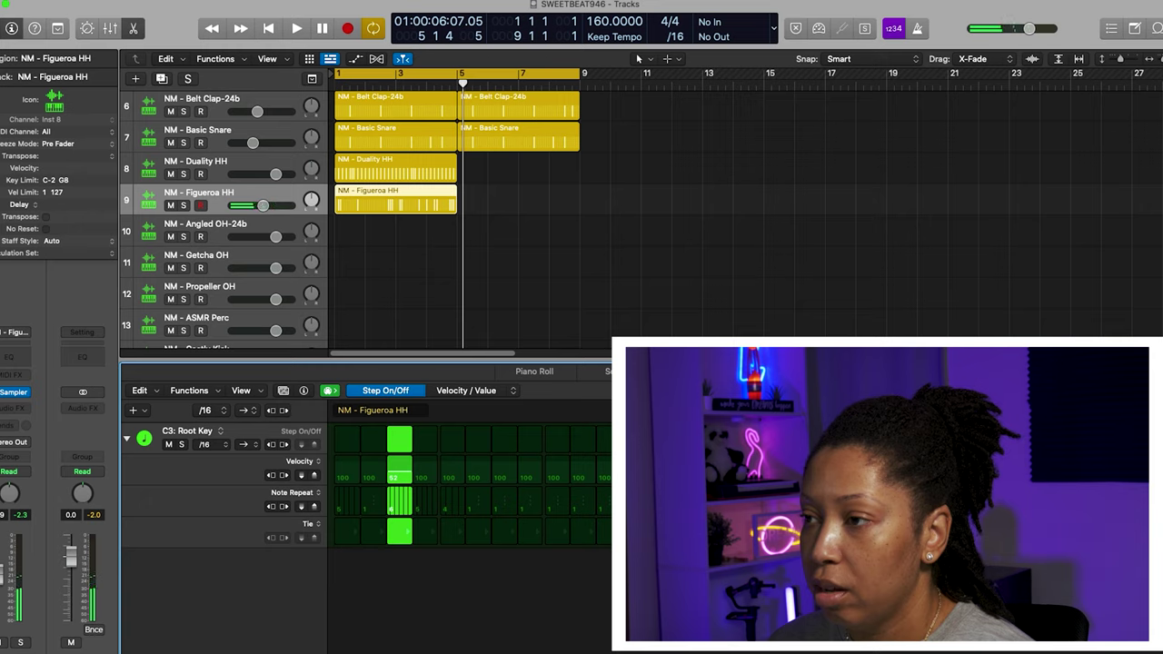
{"action": "key", "text": "space"}
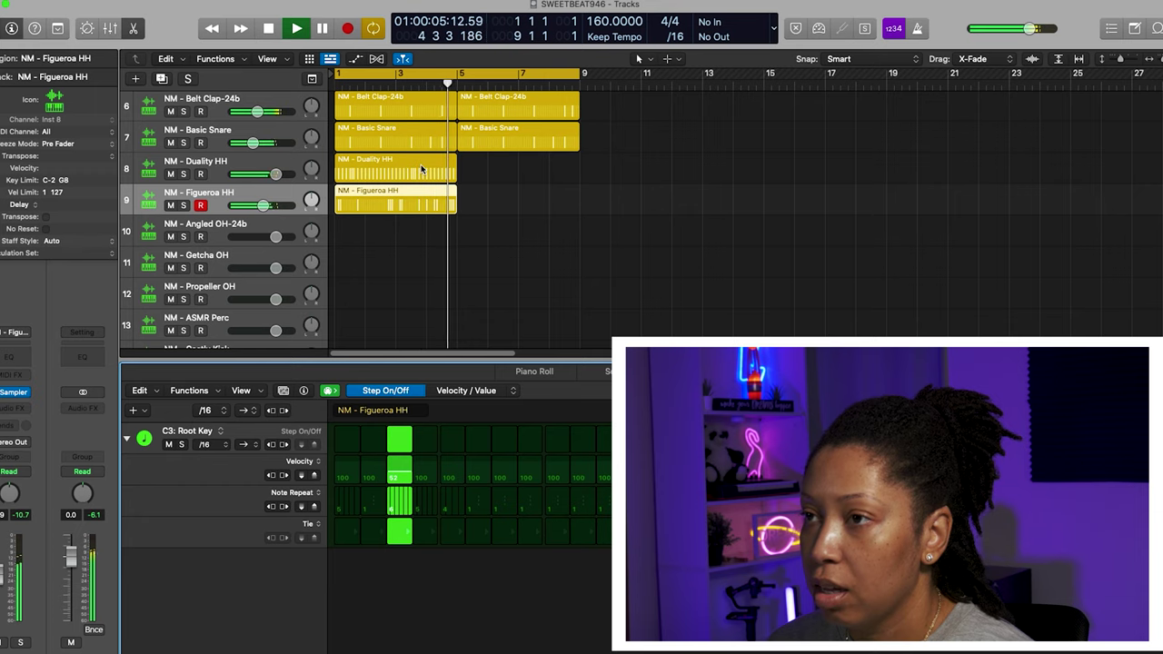
{"action": "left_click", "coordinate": [657, 251]}
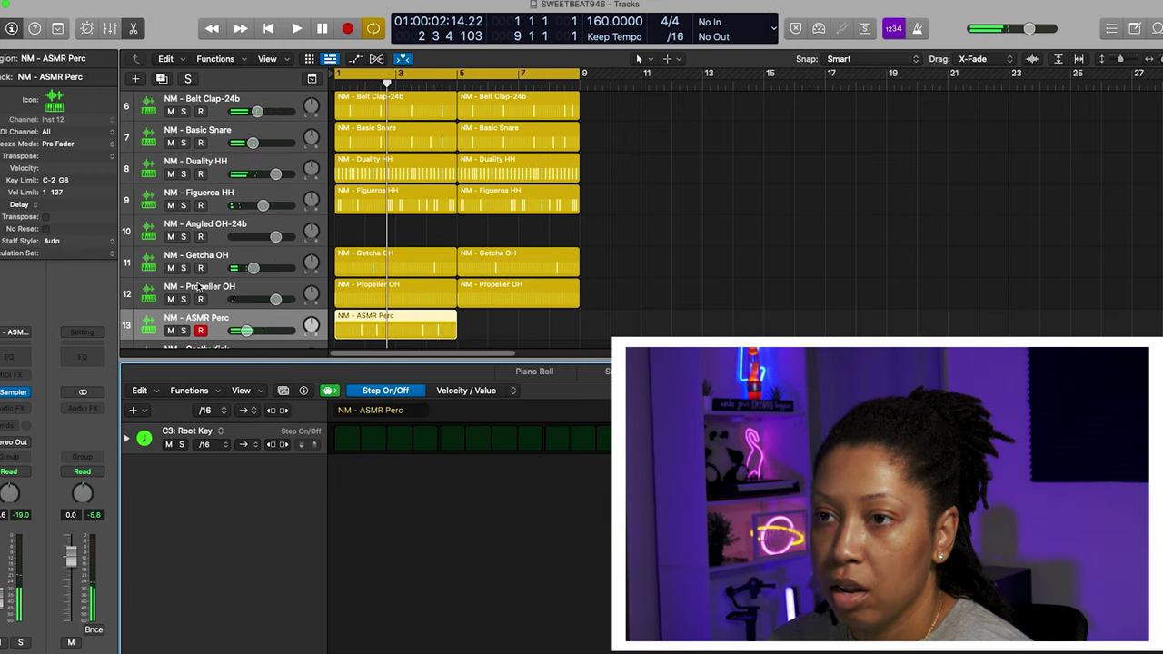
- Mute the Propeller OH track and repeat the ASMR Perc region so it also fills bars 5 to 8
{"action": "left_click", "coordinate": [170, 299]}
{"action": "key", "text": "space"}
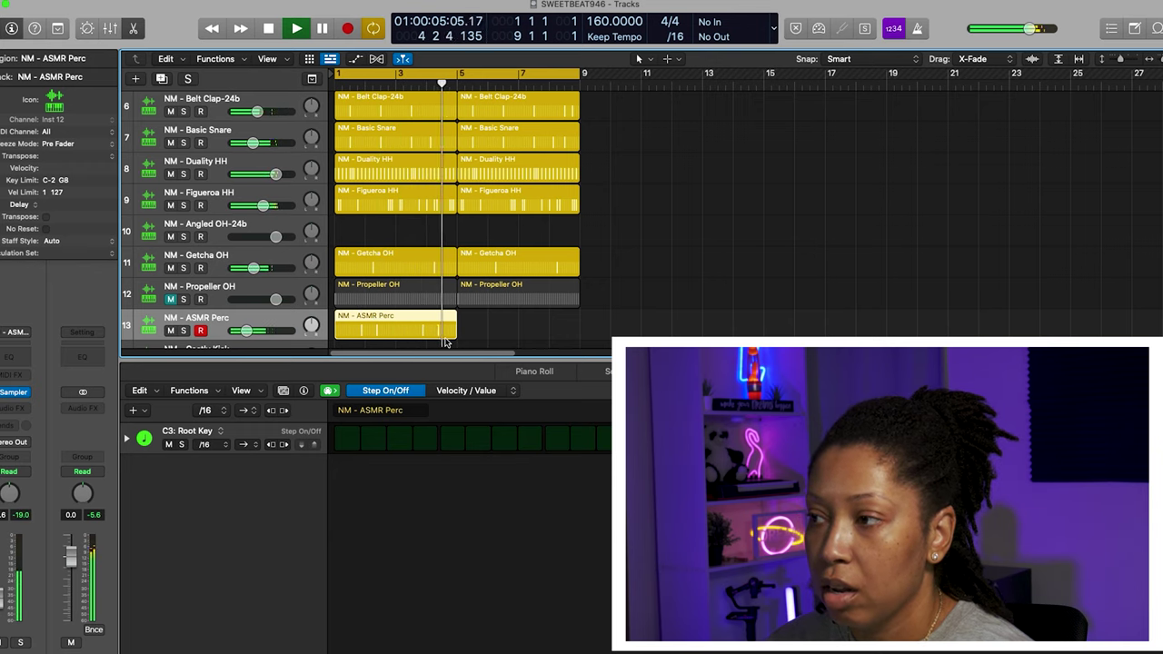
{"action": "key", "text": "space"}
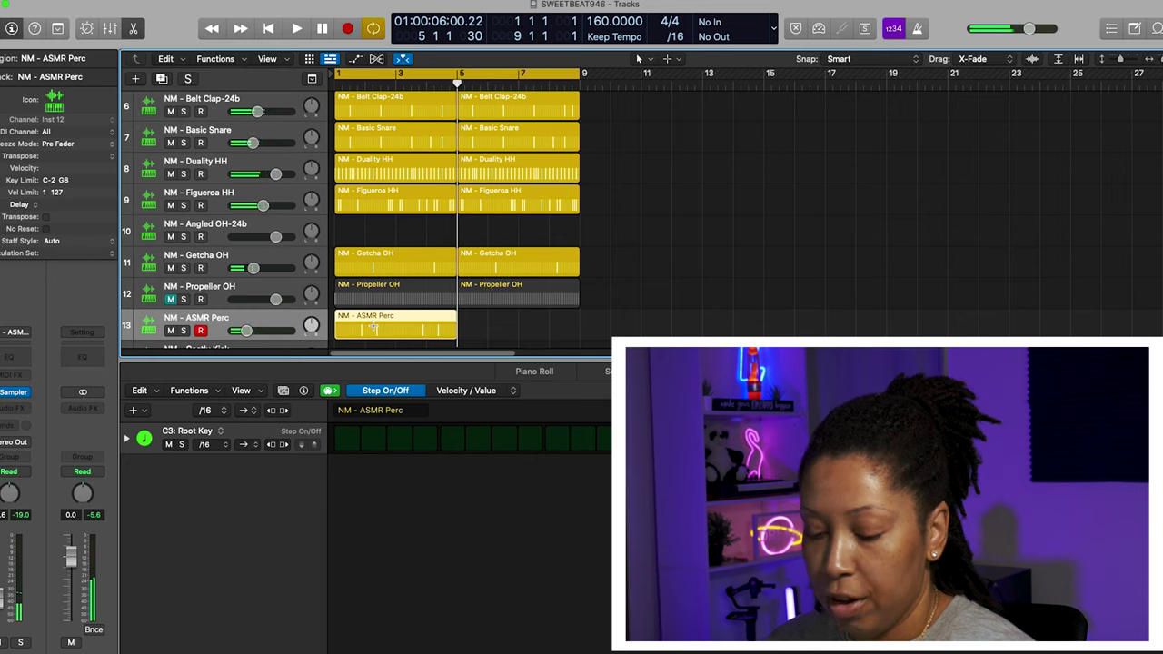
{"action": "key", "text": "super+r"}
{"action": "scroll", "coordinate": [202, 247], "scroll_direction": "down", "scroll_amount": 3}
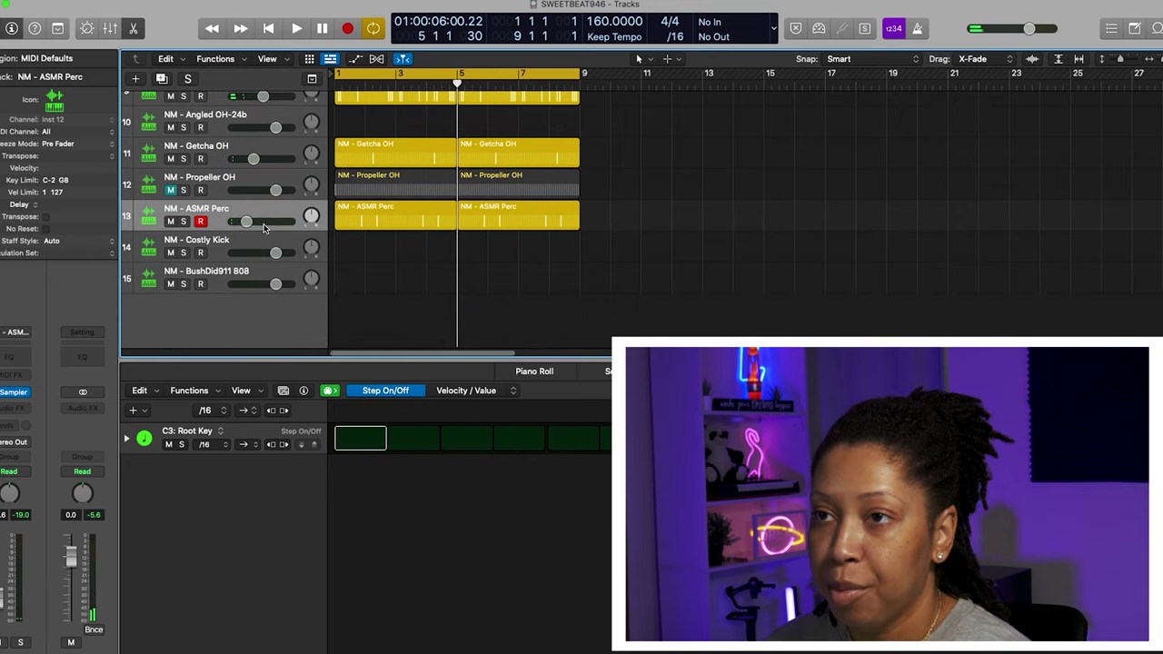
{"action": "left_click", "coordinate": [224, 238]}
{"action": "key", "text": "Return"}
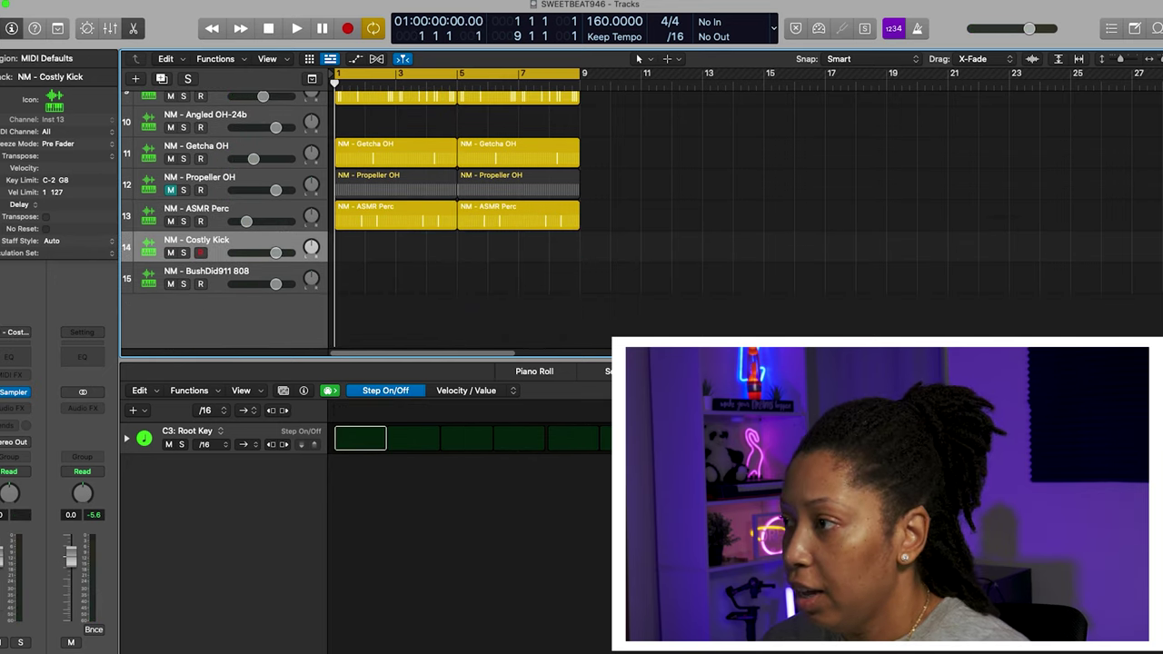
{"action": "key", "text": "Tab"}
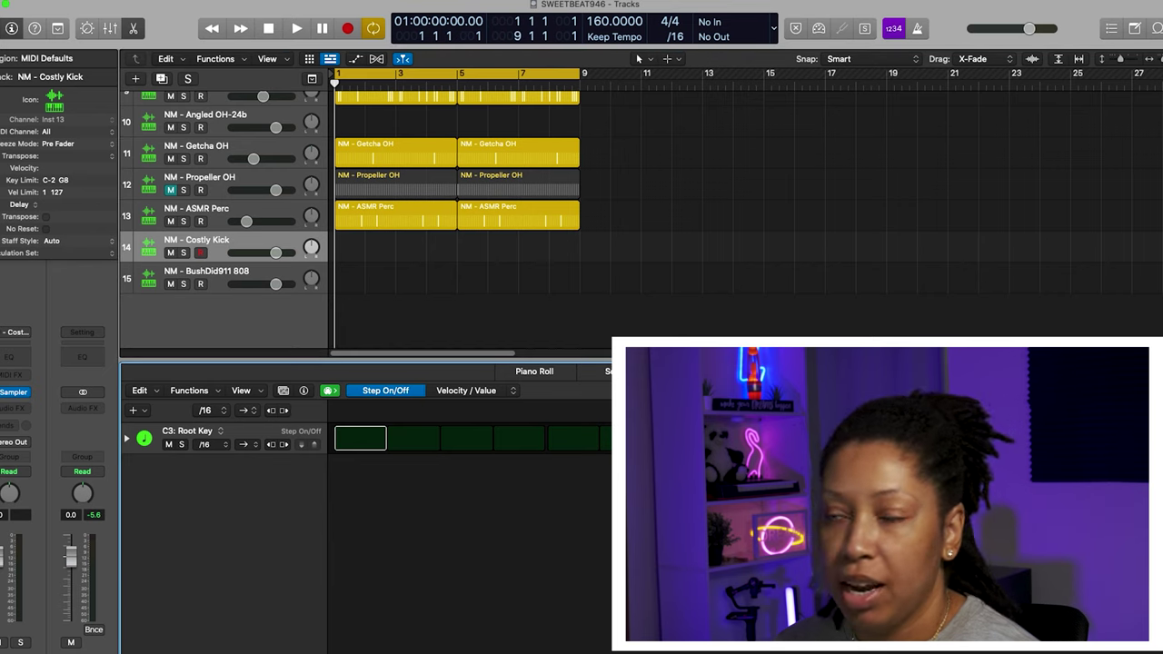
{"action": "left_click", "coordinate": [432, 316]}
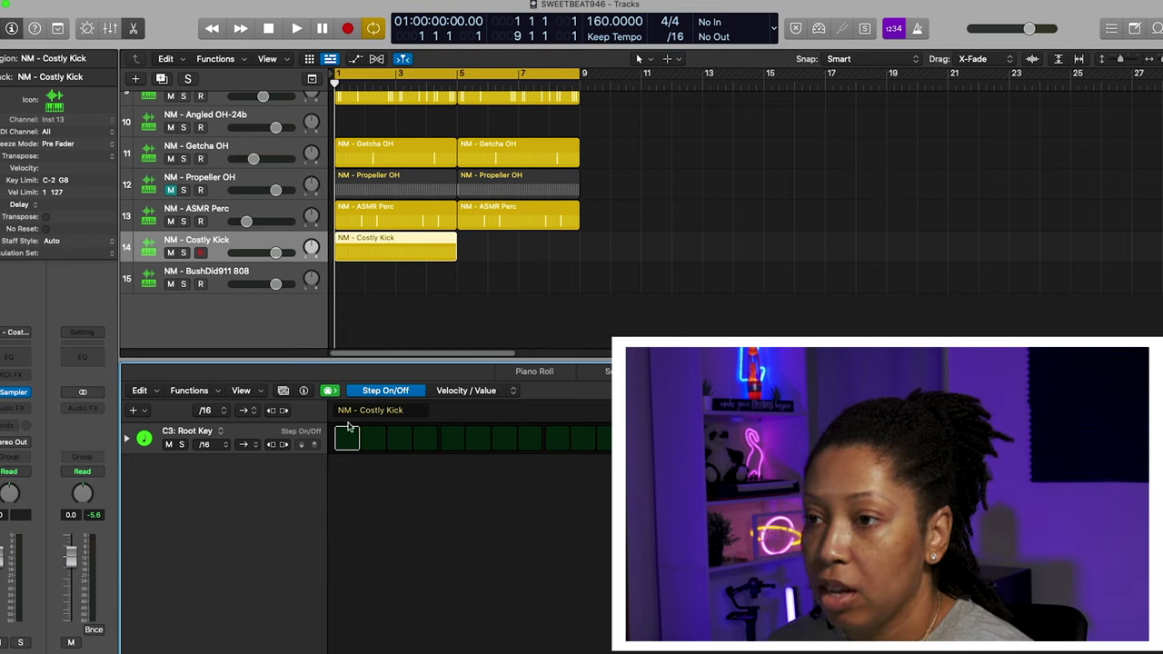
{"action": "left_click", "coordinate": [388, 240]}
{"action": "key", "text": "Delete"}
- Insert the Tuner plug-in on the BushDid911 808 track, check the sample's pitch and close the plug-in window
{"action": "left_click", "coordinate": [222, 274]}
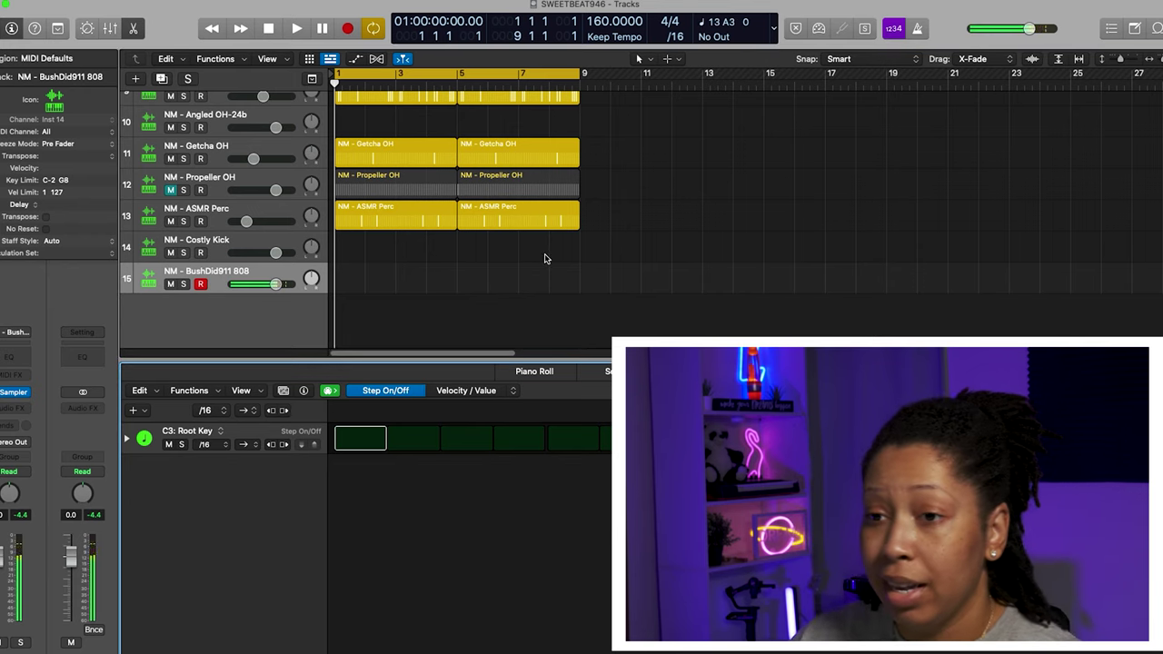
{"action": "left_click", "coordinate": [21, 411]}
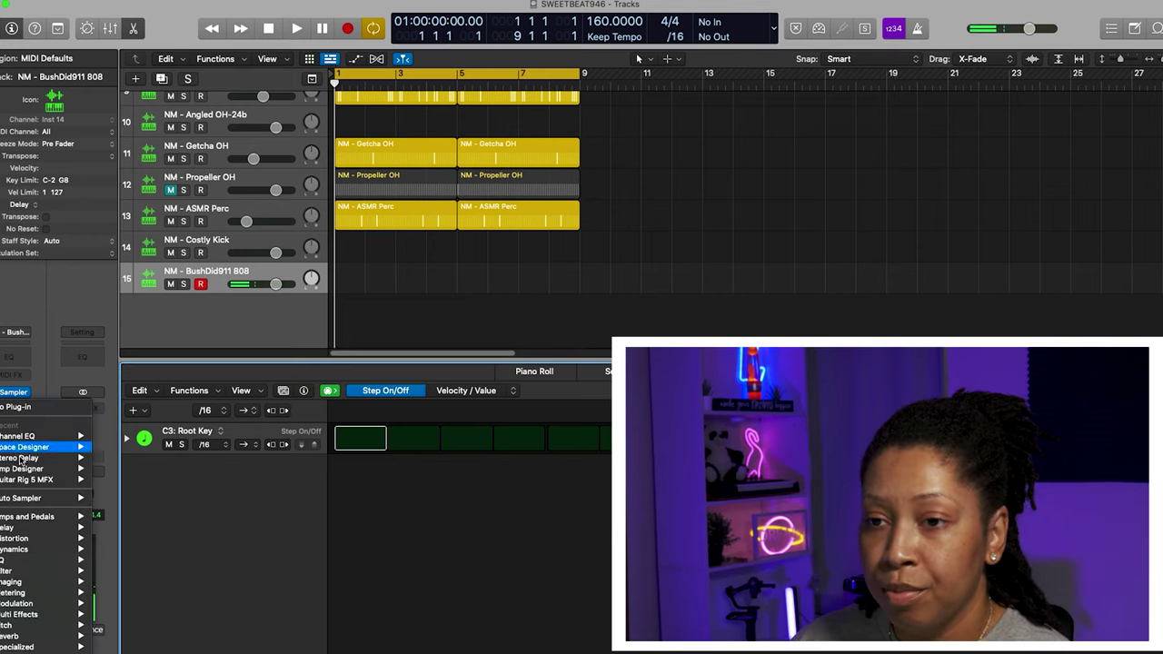
{"action": "mouse_move", "coordinate": [28, 603]}
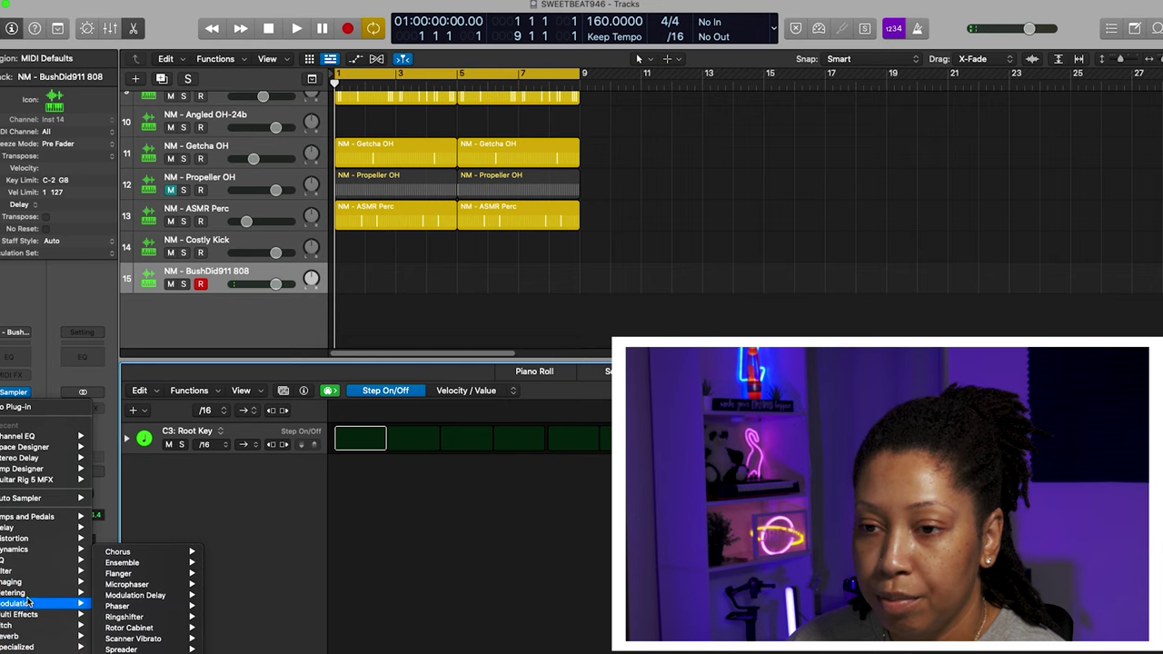
{"action": "left_click", "coordinate": [118, 646]}
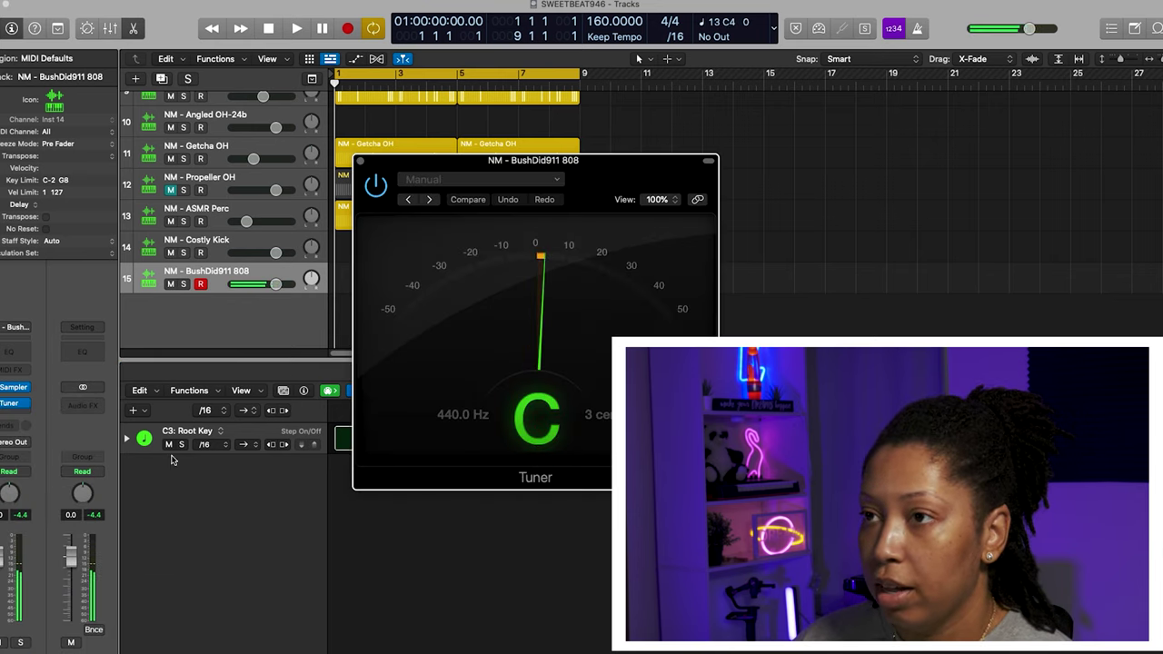
{"action": "left_click", "coordinate": [357, 160]}
- Try recording a first 808 bass line over the drum loop from bar 1 and delete the take
{"action": "key", "text": "space"}
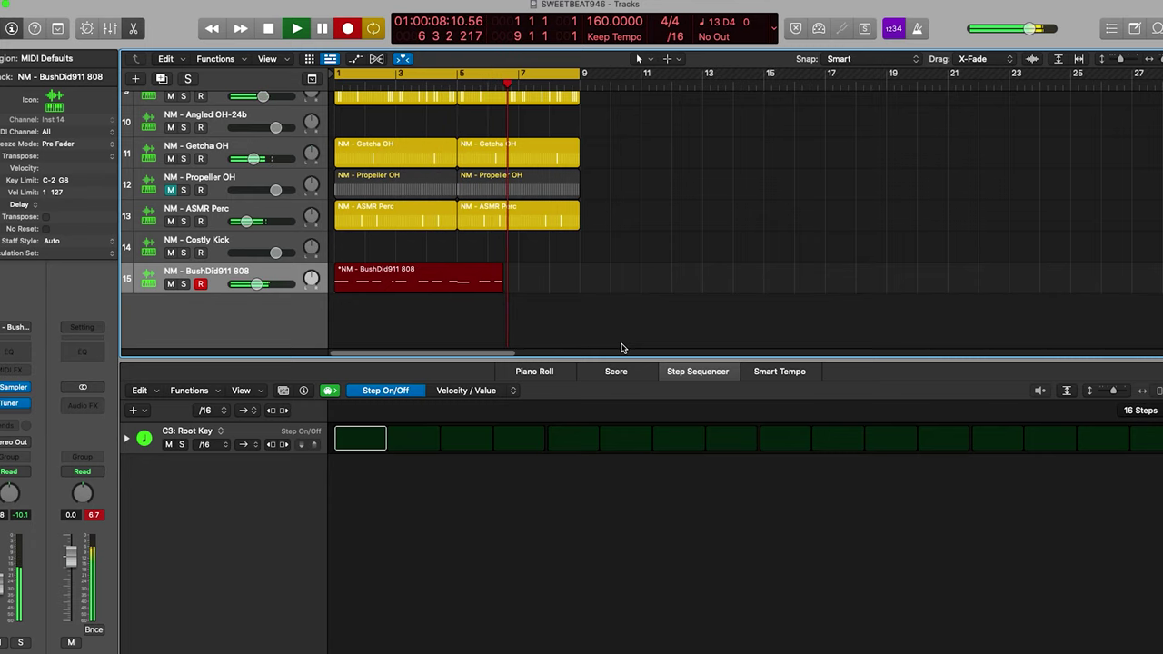
{"action": "key", "text": "space"}
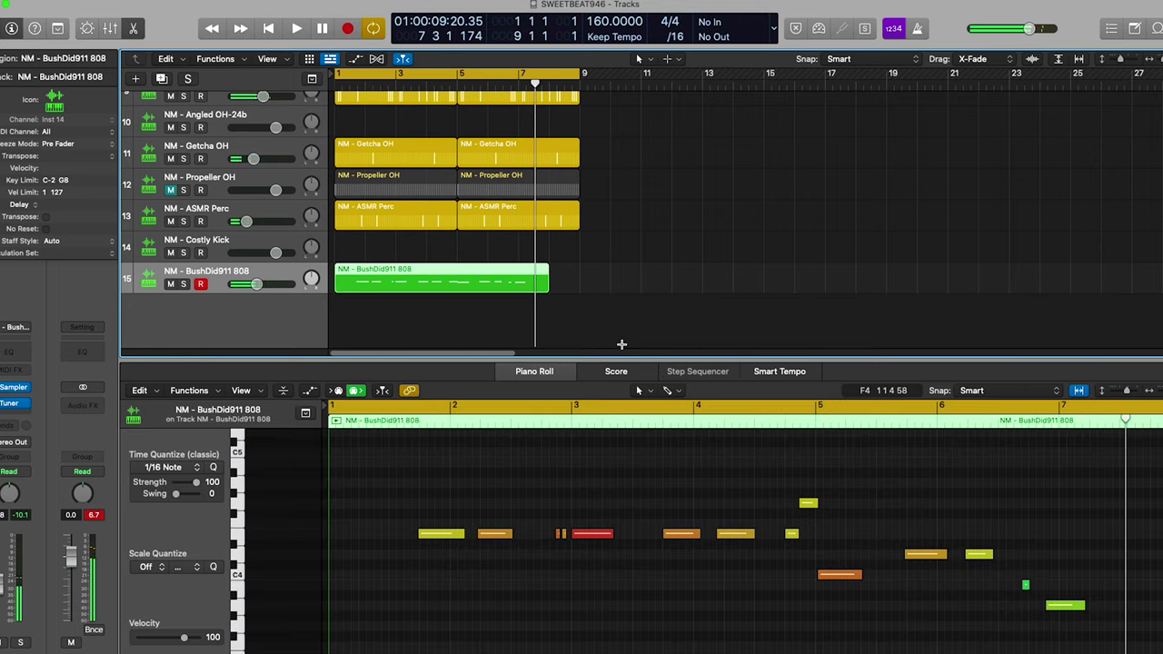
{"action": "key", "text": "Delete"}
- Try a second 808 take across the eight-bar loop, listen to it and undo the recording
{"action": "key", "text": "r"}
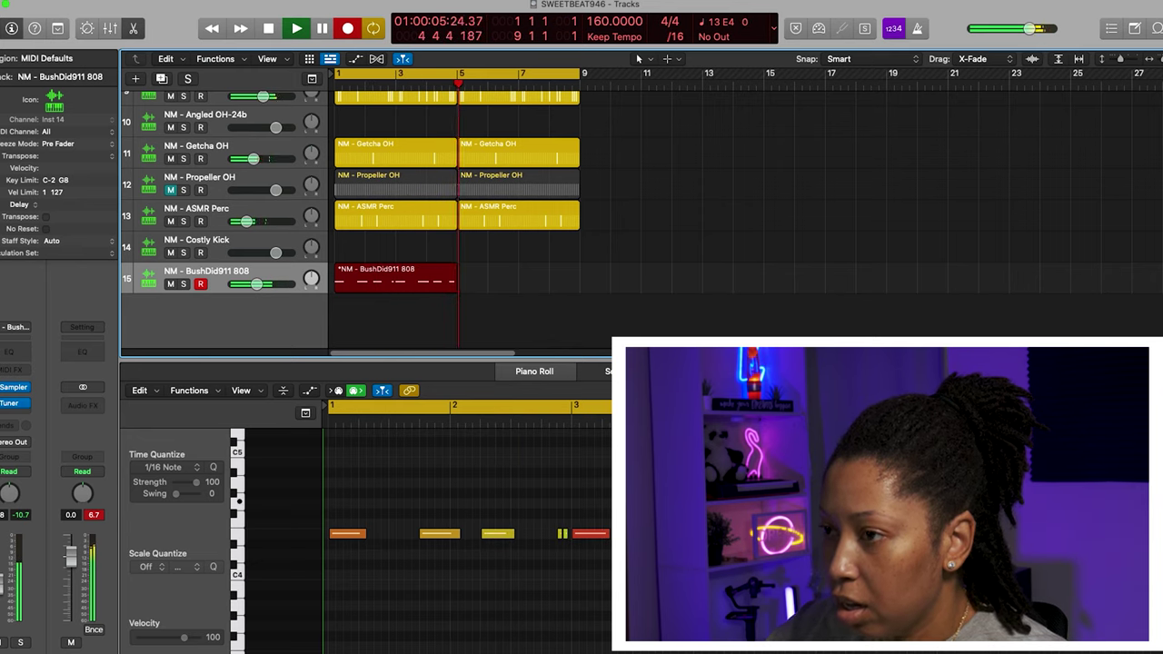
{"action": "key", "text": "space"}
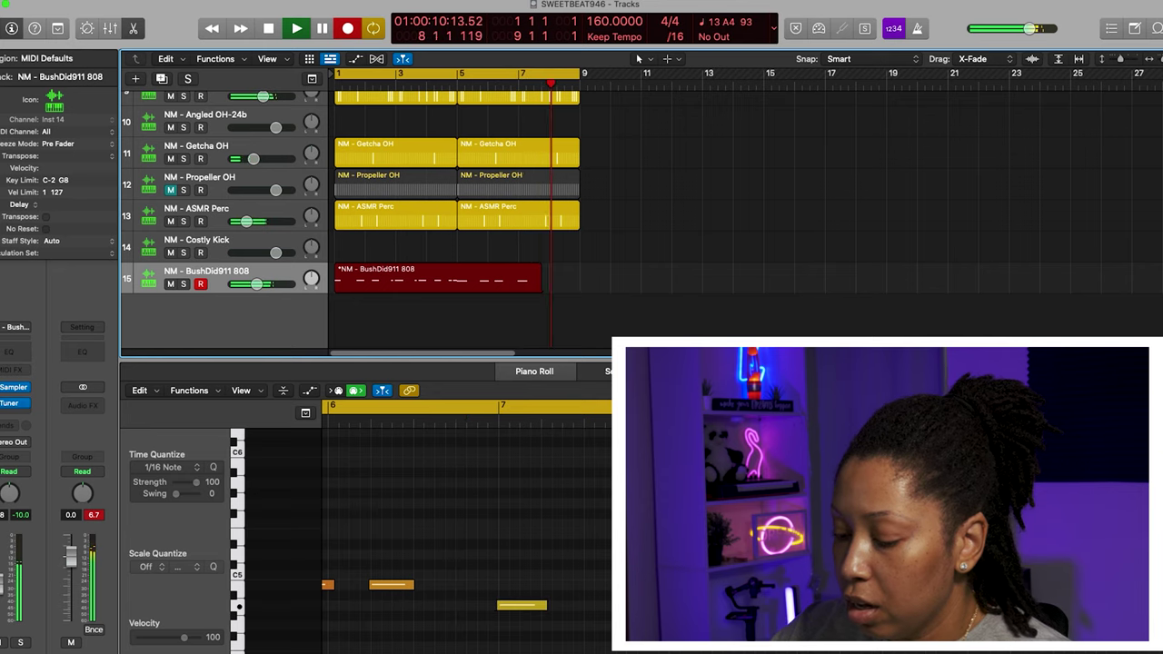
{"action": "key", "text": "space"}
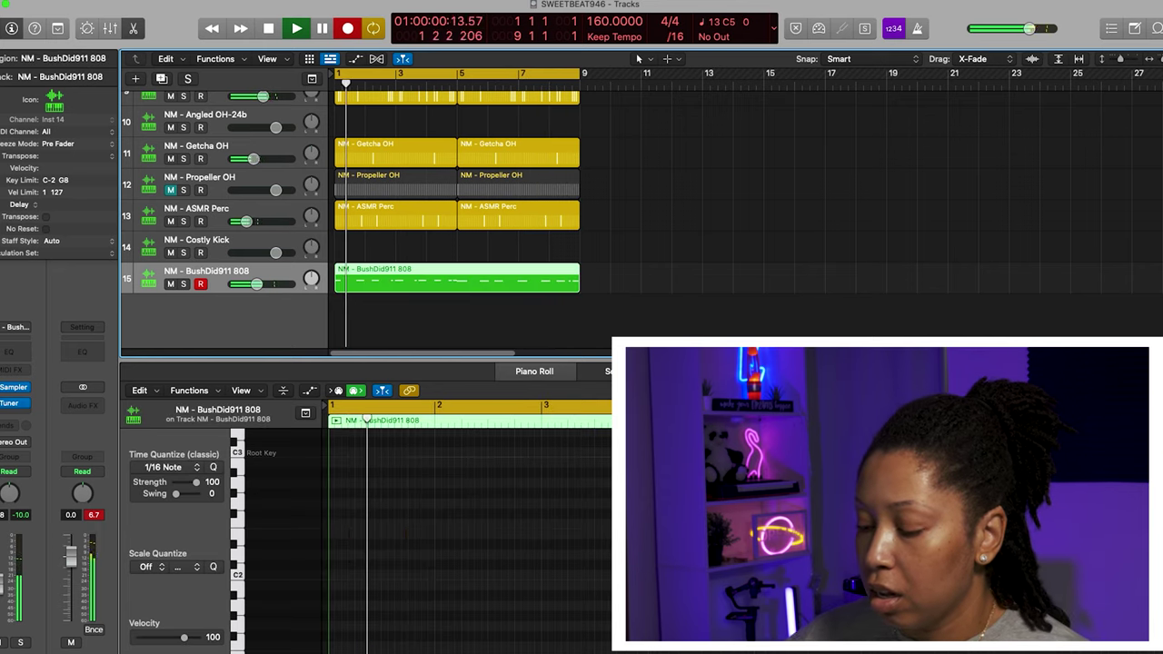
{"action": "key", "text": "super+z"}
- Start another 808 take from bar 1, stop after the opening bar and undo it
{"action": "key", "text": "r"}
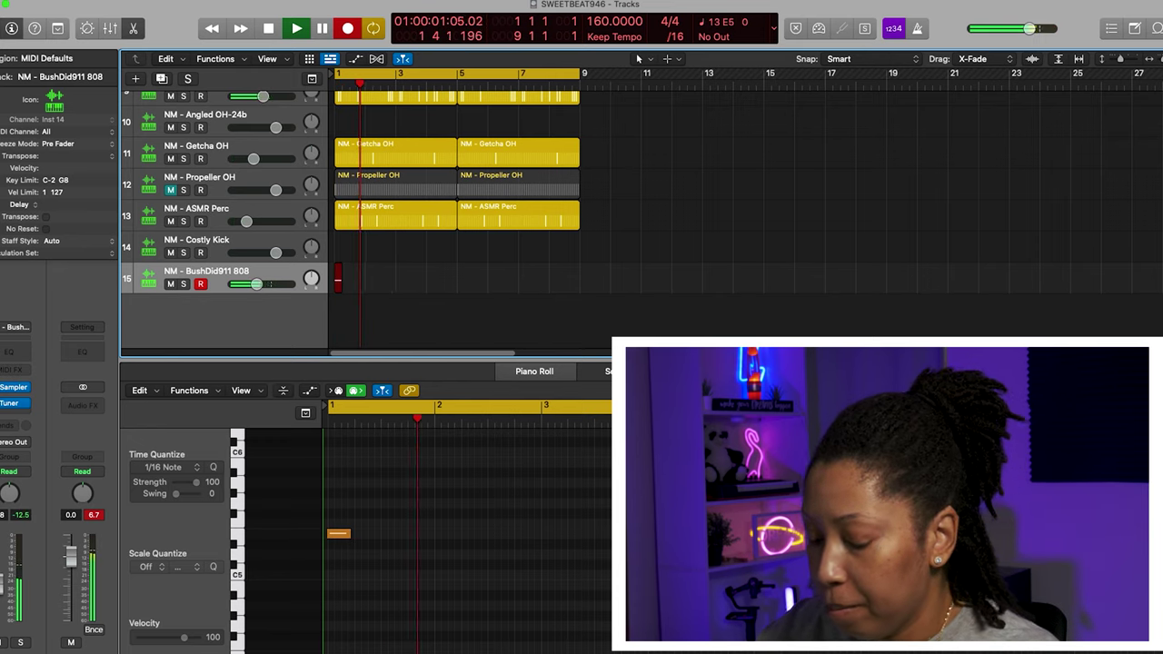
{"action": "key", "text": "space"}
{"action": "key", "text": "super+z"}
- Rehearse the 808 part over the loop and record it across all eight bars on the BushDid911 808 track
{"action": "key", "text": "space"}
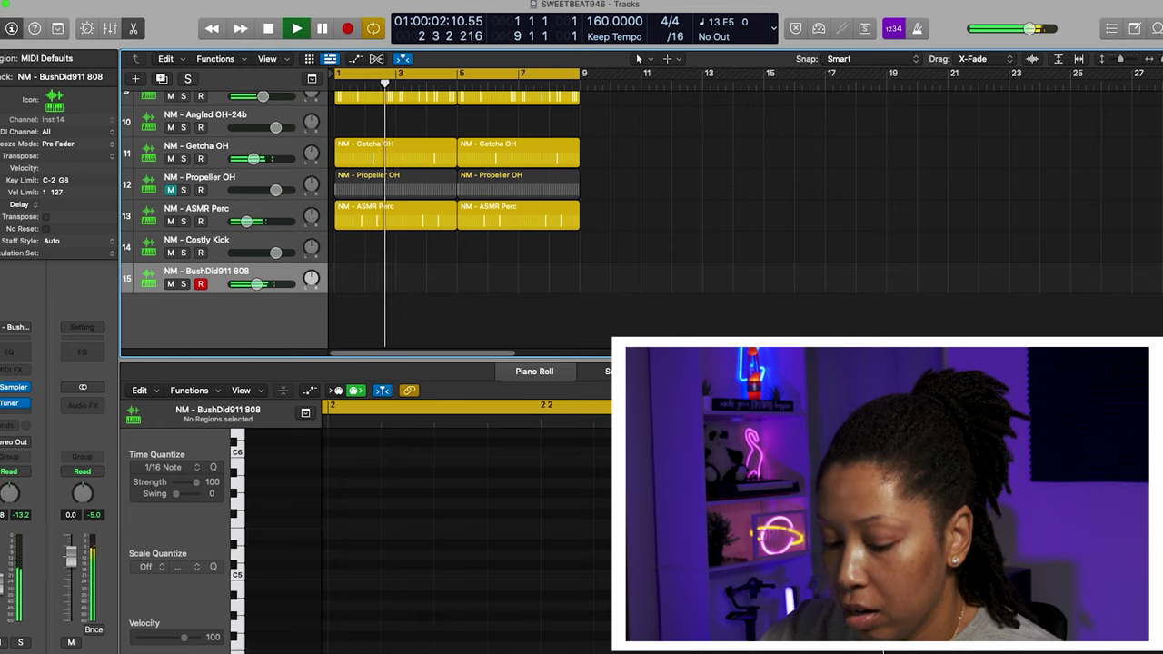
{"action": "key", "text": "space"}
{"action": "key", "text": "r"}
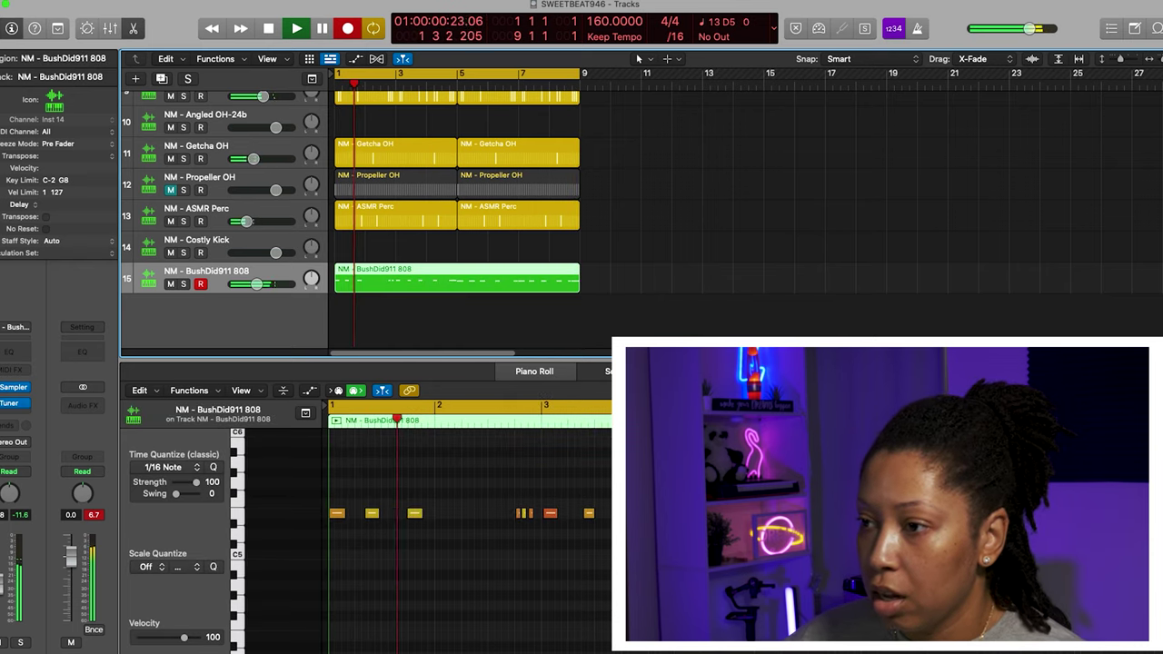
{"action": "key", "text": "space"}
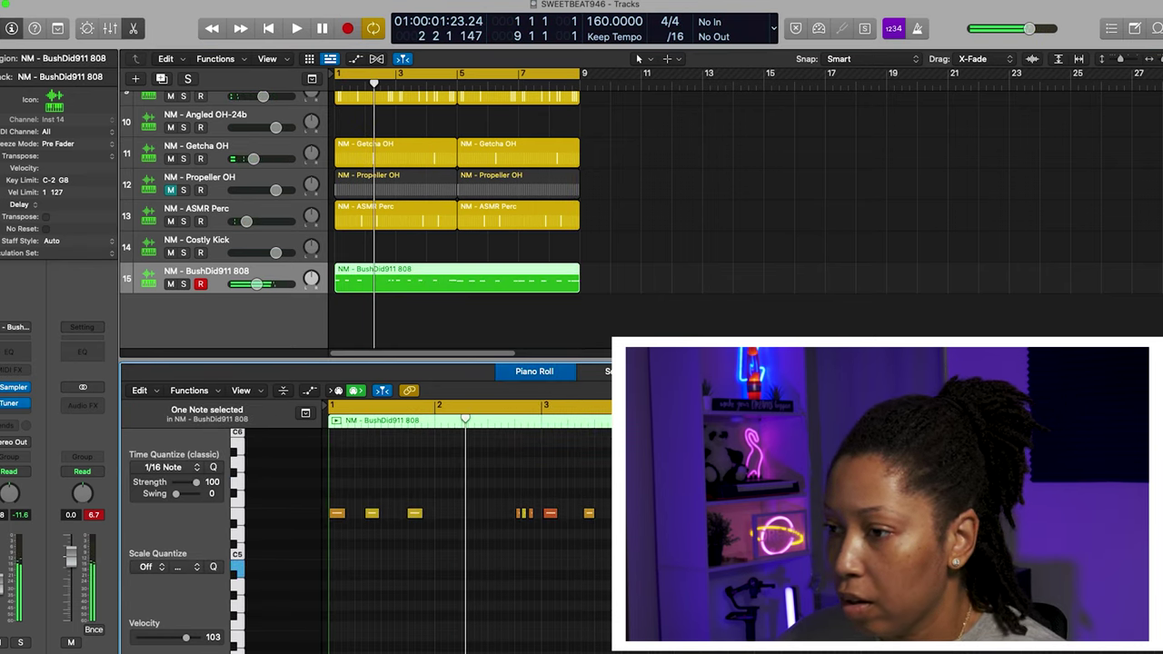
- Select all notes in the BushDid911 808 region and set their velocity to 127
{"action": "key", "text": "super+a"}
{"action": "key", "text": "space"}
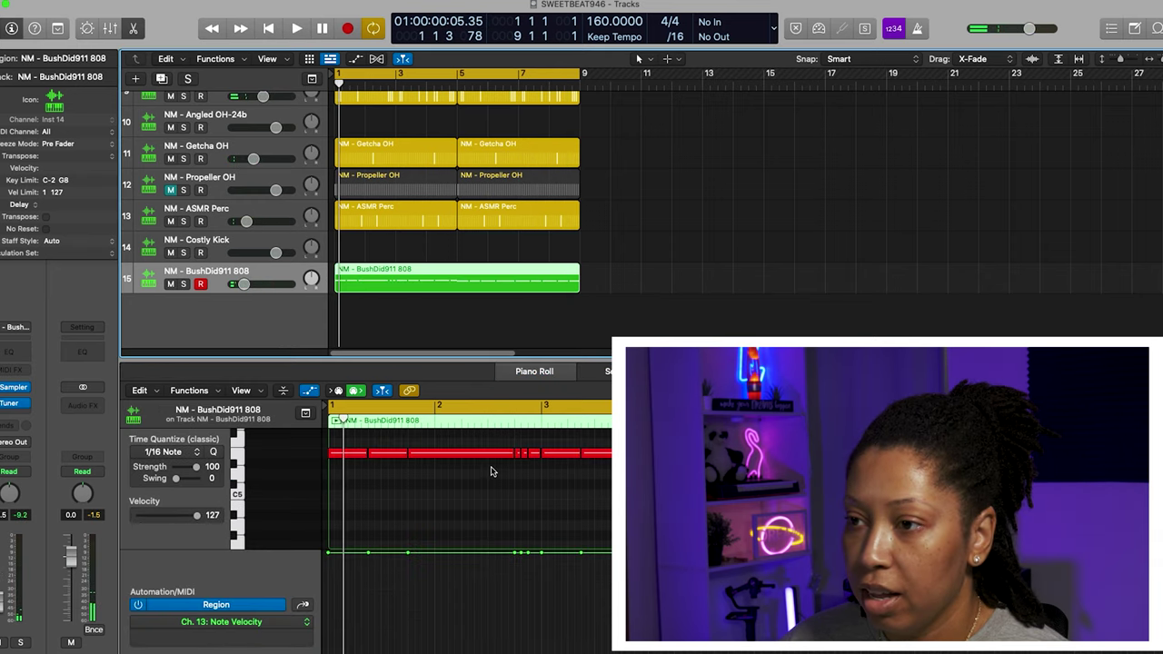
- Record a kick pattern across all eight bars on the Costly Kick track and listen to it with the 808
{"action": "left_click", "coordinate": [529, 246]}
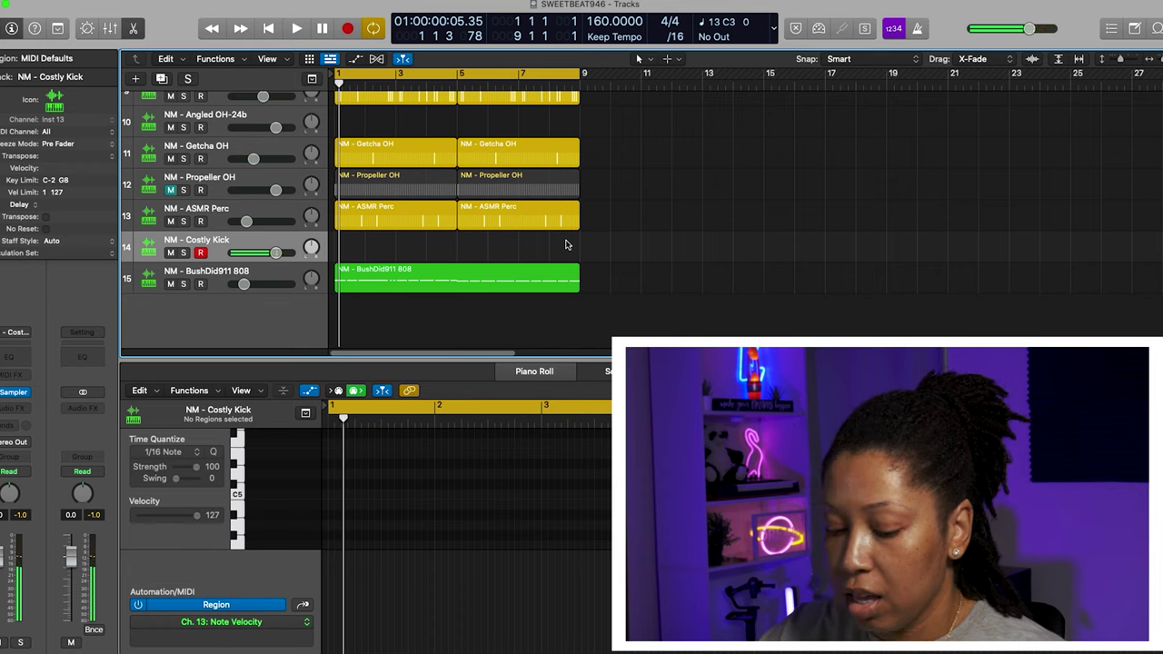
{"action": "key", "text": "r"}
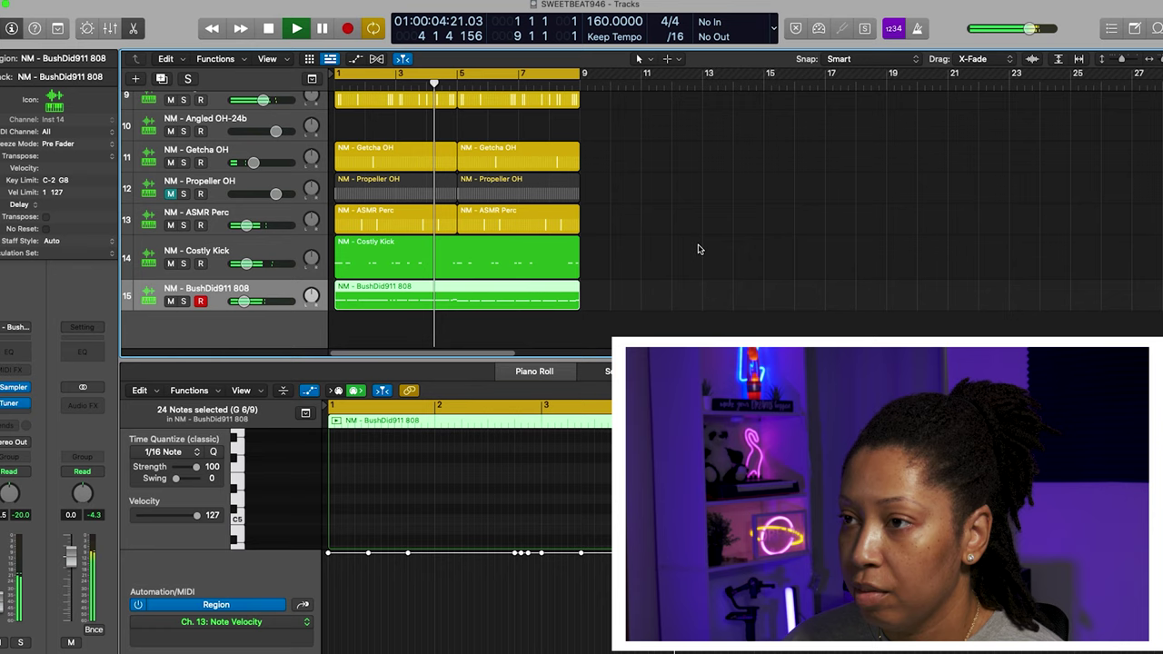
{"action": "key", "text": "space"}
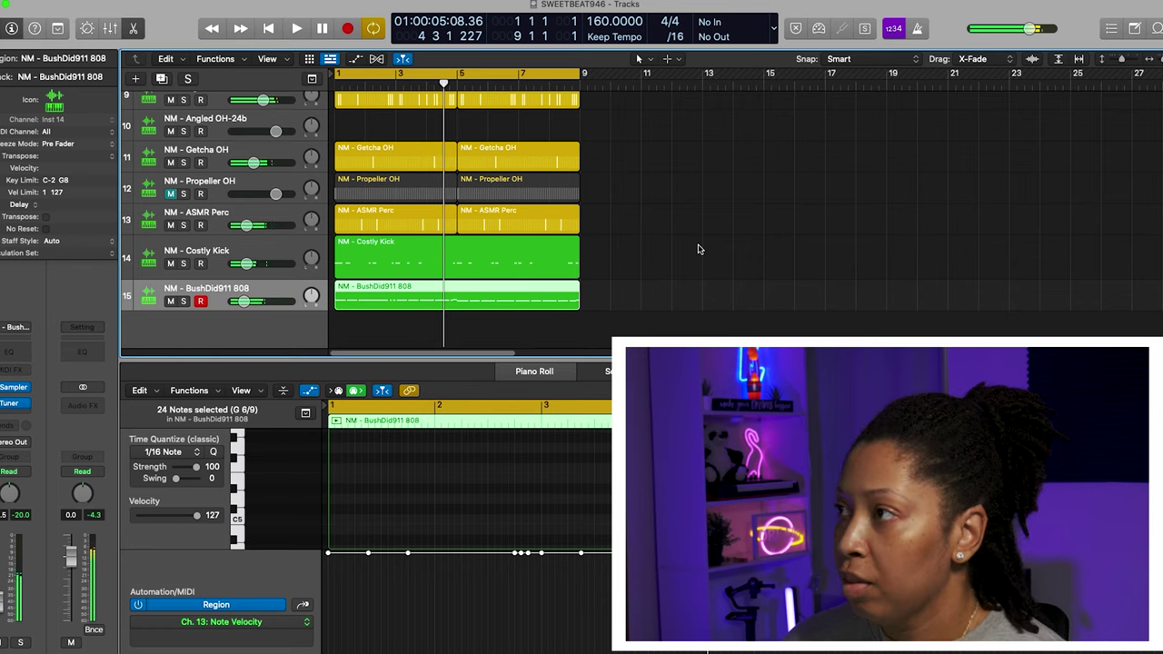
- Search the DRUMS library folder for CROW, audition the samples and load fx ~ crow.wav onto a new Quick Sampler track
{"action": "key", "text": "f"}
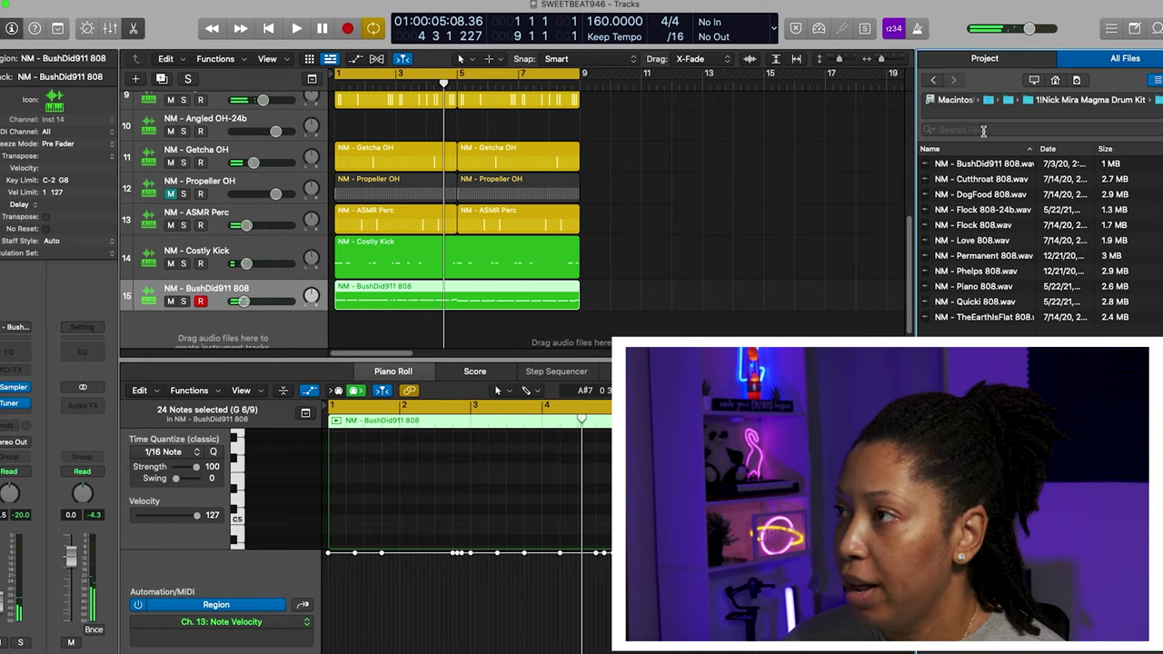
{"action": "left_click", "coordinate": [1042, 100]}
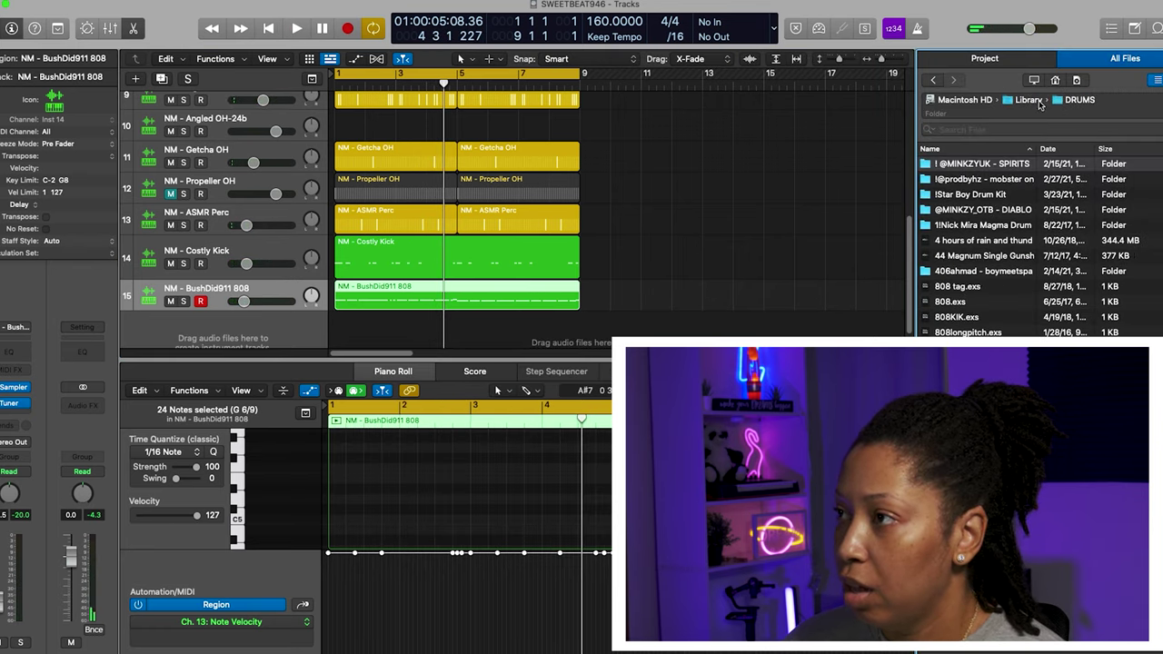
{"action": "left_click", "coordinate": [1001, 129]}
{"action": "type", "text": "CROW"}
{"action": "left_click", "coordinate": [957, 225]}
{"action": "left_click", "coordinate": [956, 243]}
{"action": "left_click", "coordinate": [954, 256]}
{"action": "left_click", "coordinate": [950, 272]}
{"action": "left_click", "coordinate": [951, 256]}
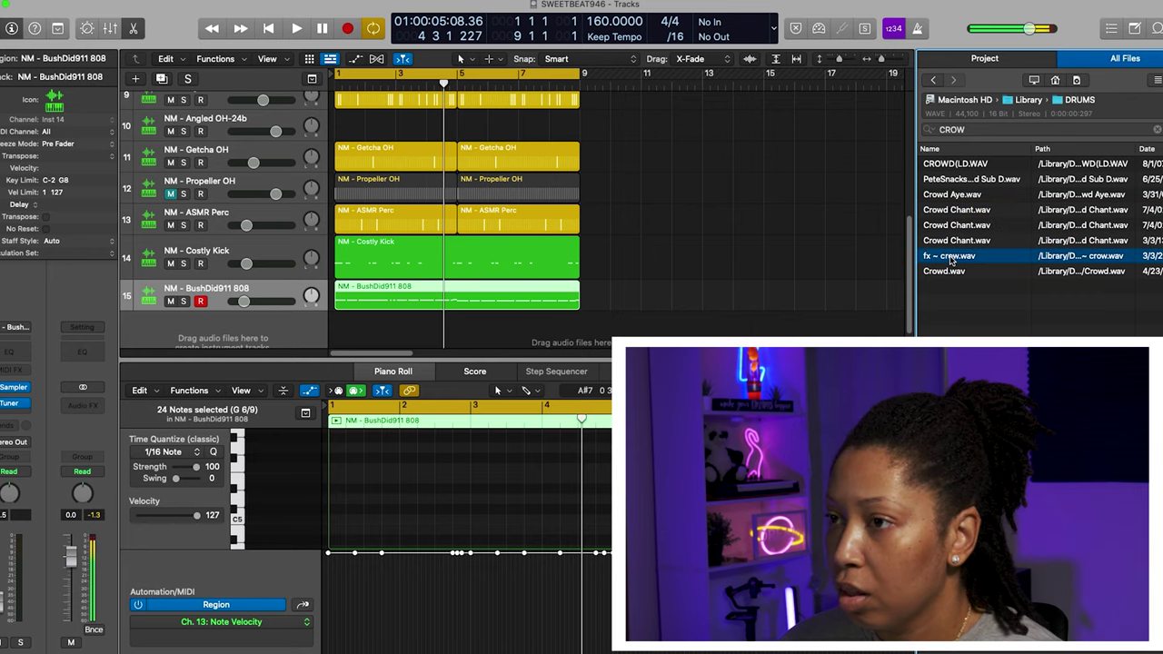
{"action": "scroll", "coordinate": [713, 277], "scroll_direction": "down", "scroll_amount": 3}
{"action": "left_click_drag", "start_coordinate": [954, 261], "coordinate": [370, 376]}
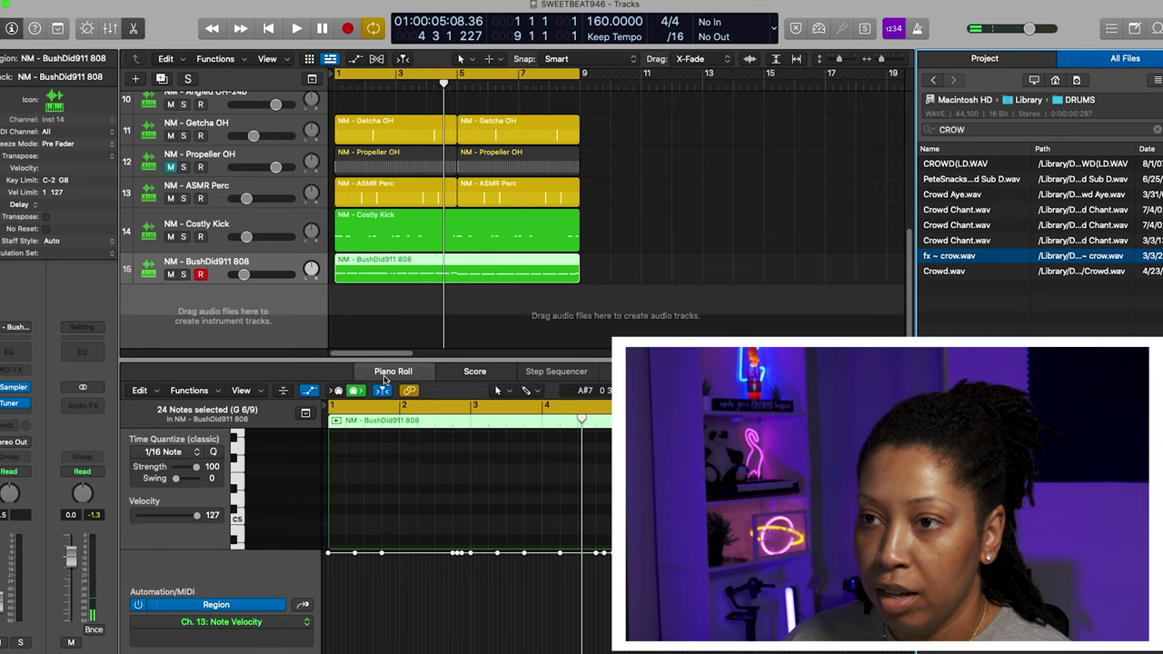
- Add Space Designer with the 05.3s Vocal Echoes preset to the fx ~ crow track and close the plug-in windows
{"action": "left_click", "coordinate": [28, 409]}
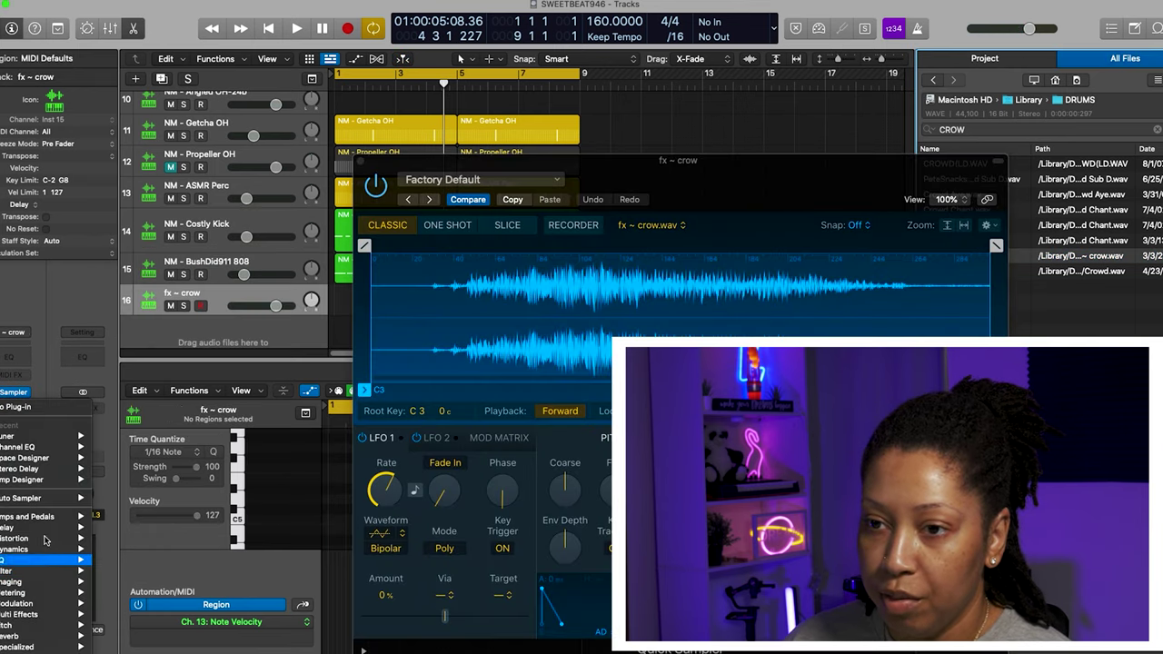
{"action": "left_click", "coordinate": [23, 461]}
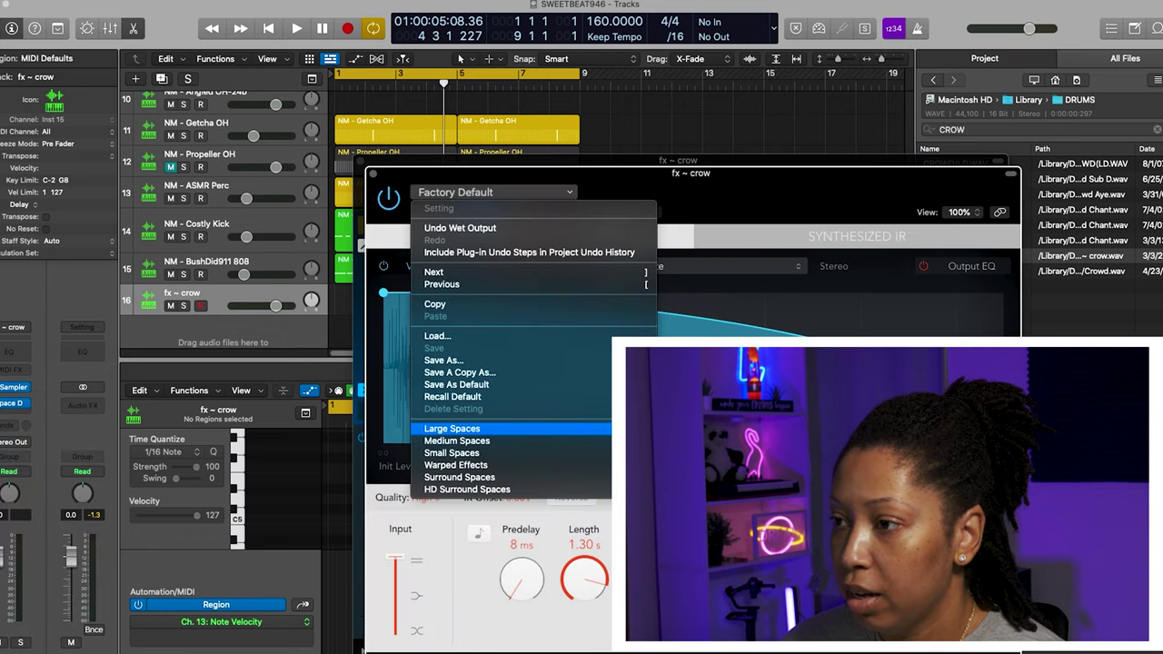
{"action": "mouse_move", "coordinate": [709, 447]}
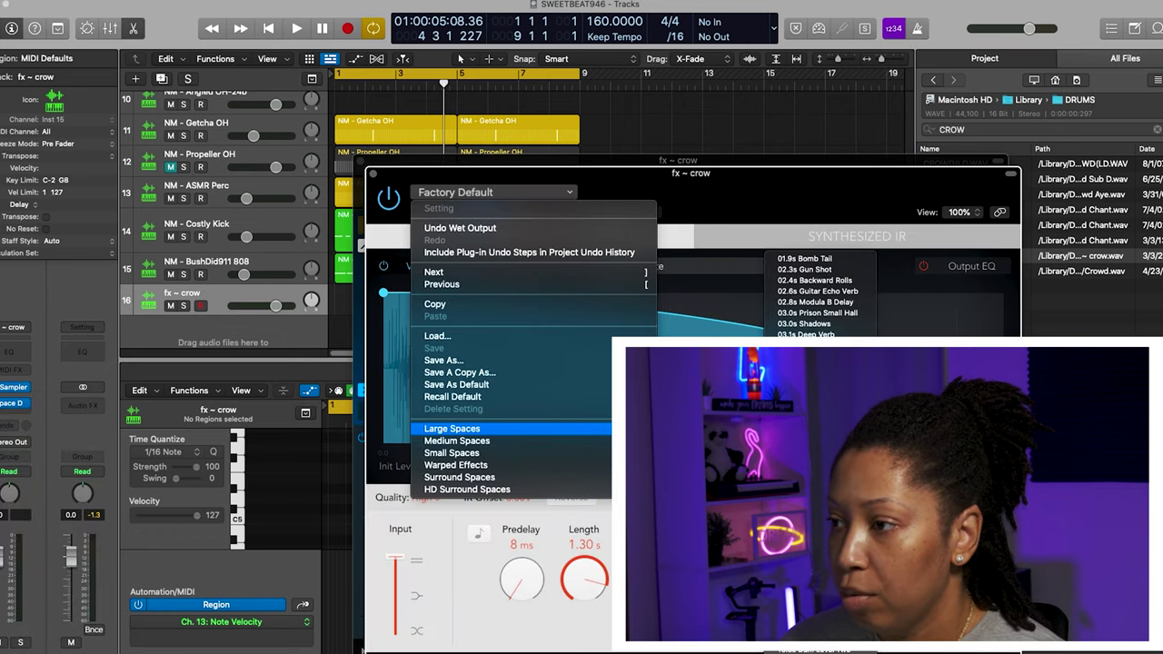
{"action": "left_click", "coordinate": [811, 476]}
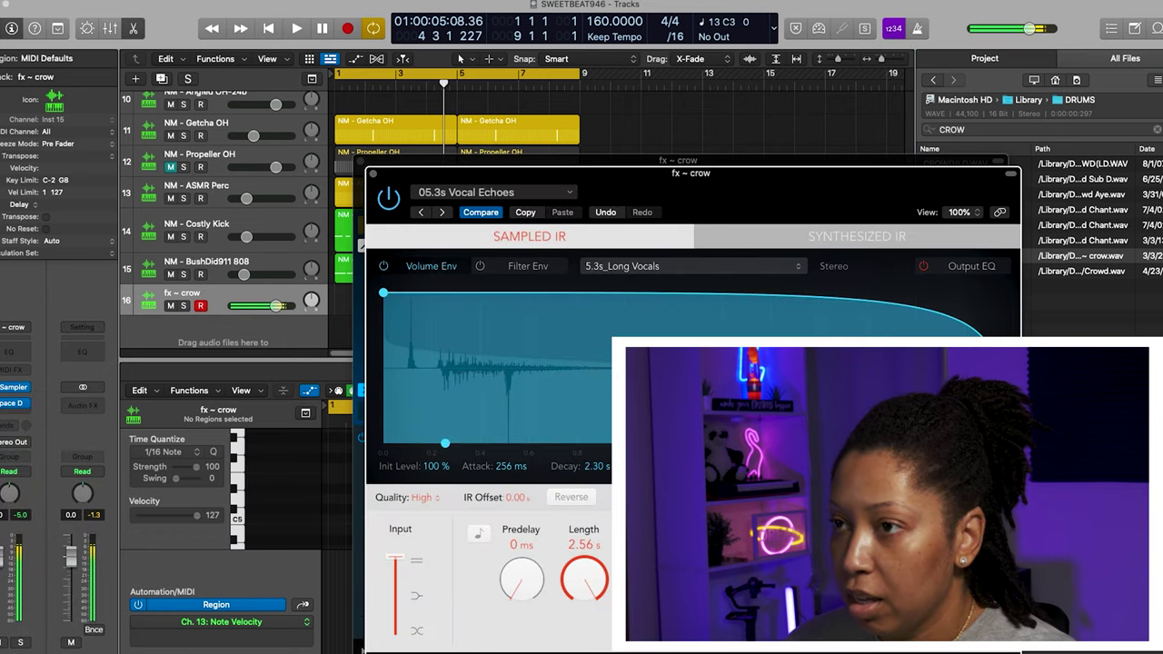
{"action": "left_click", "coordinate": [373, 174]}
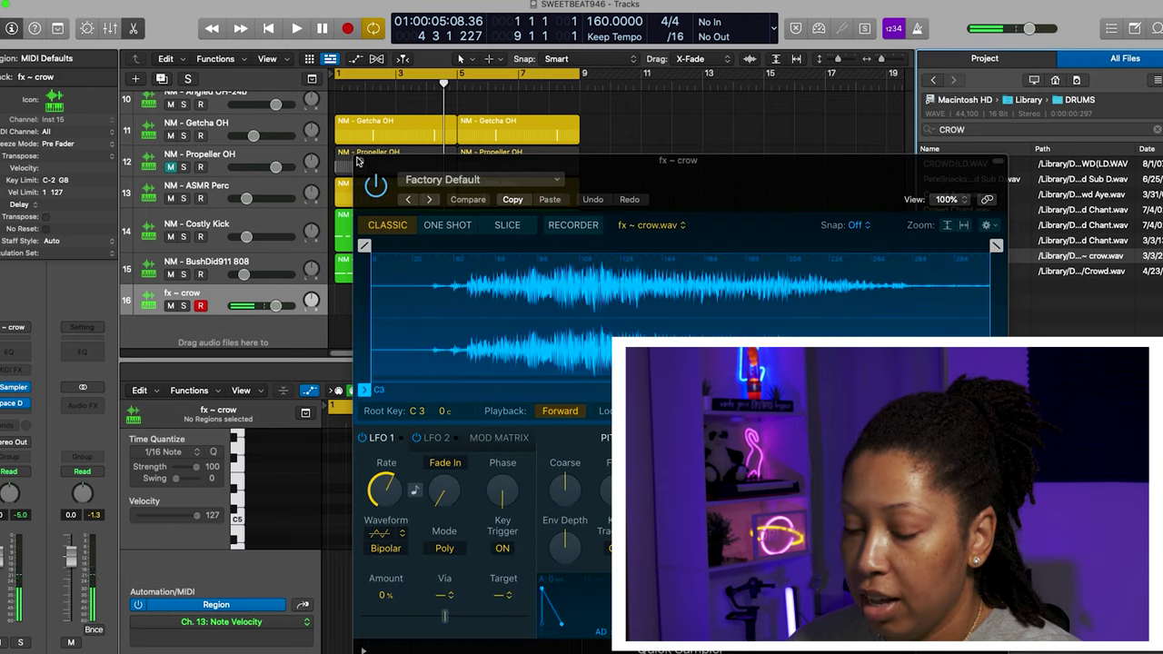
{"action": "left_click", "coordinate": [360, 163]}
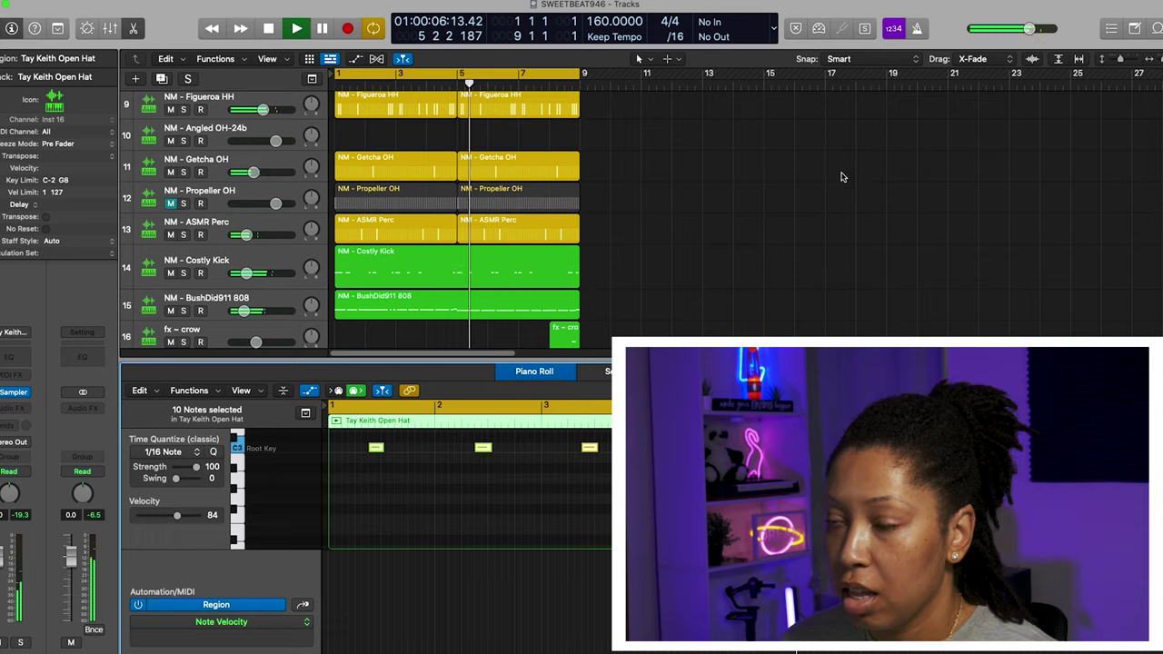
- View the mixer's channel strips while the full beat plays, and hide the mixer again
{"action": "key", "text": "x"}
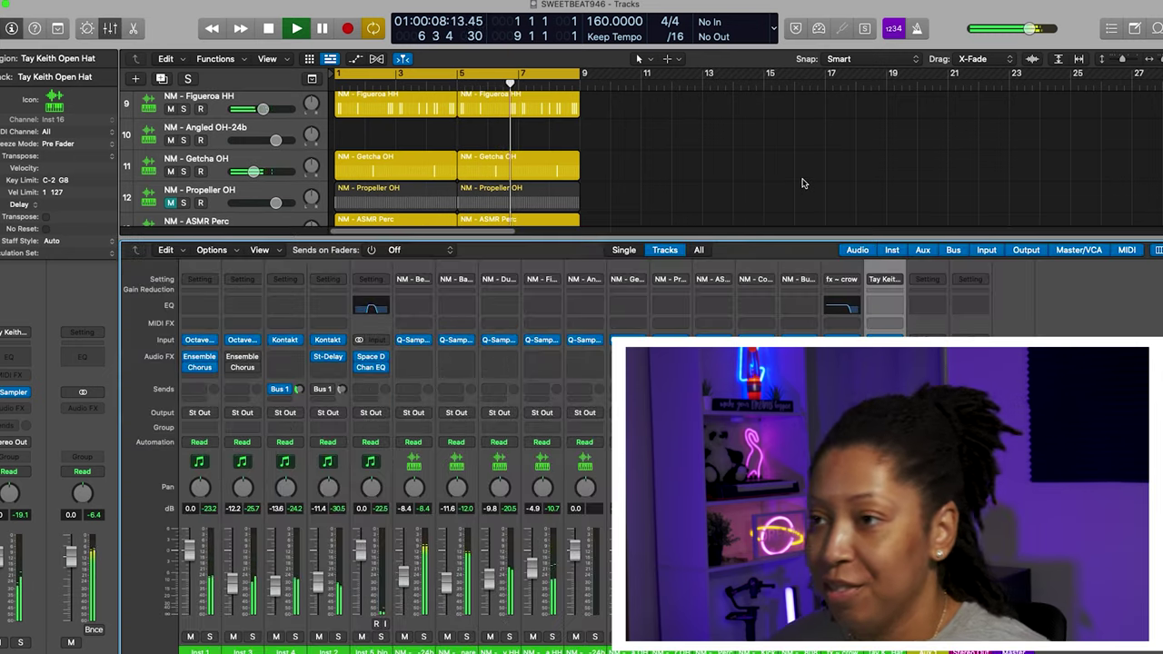
{"action": "key", "text": "x"}
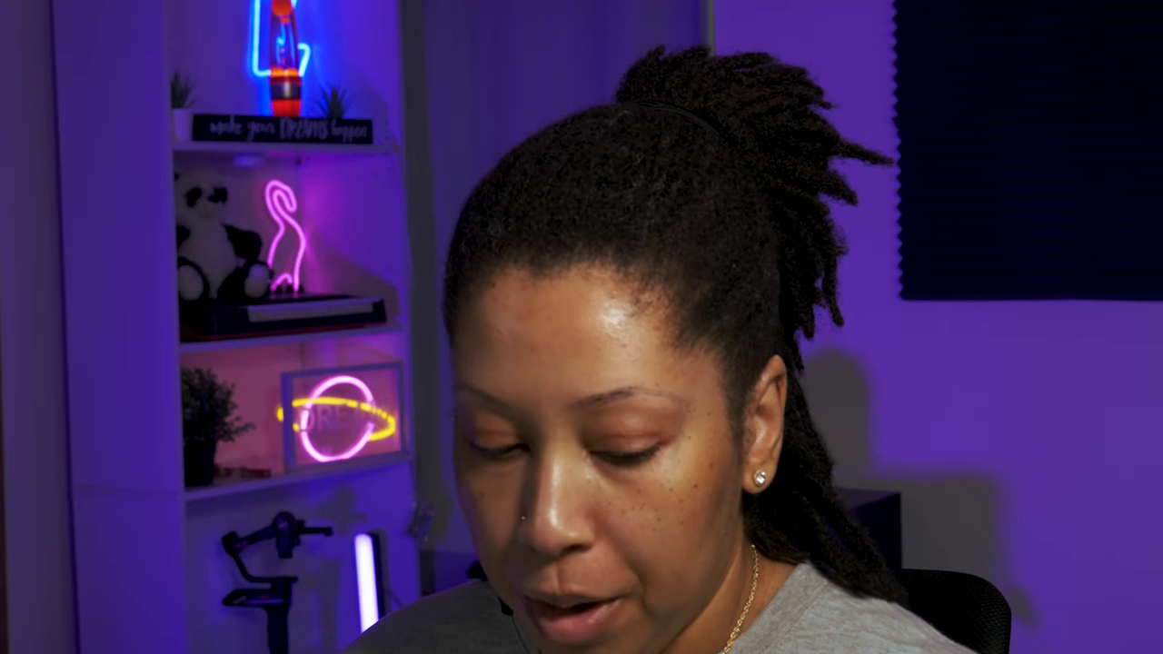